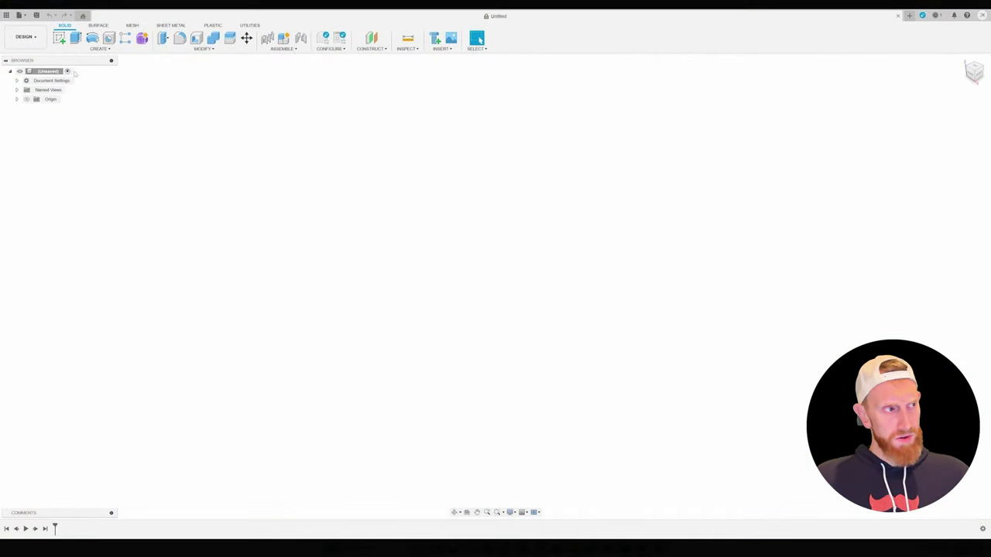
Start a sketch on the vertical origin plane and draw a 10.00 × 0.25 rectangle at the origin
{"action": "left_click", "coordinate": [59, 39]}
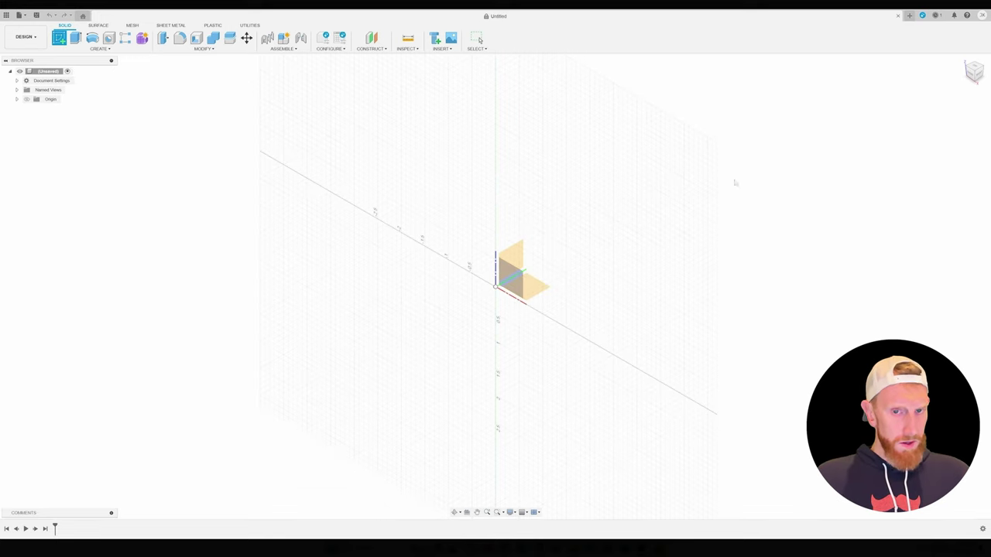
{"action": "left_click", "coordinate": [504, 272]}
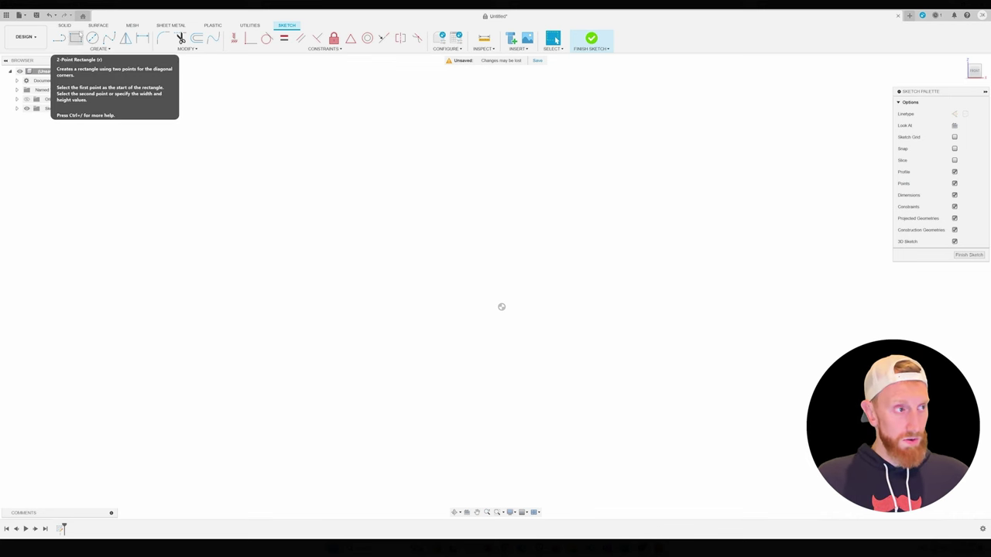
{"action": "left_click", "coordinate": [76, 37]}
{"action": "left_click", "coordinate": [501, 307]}
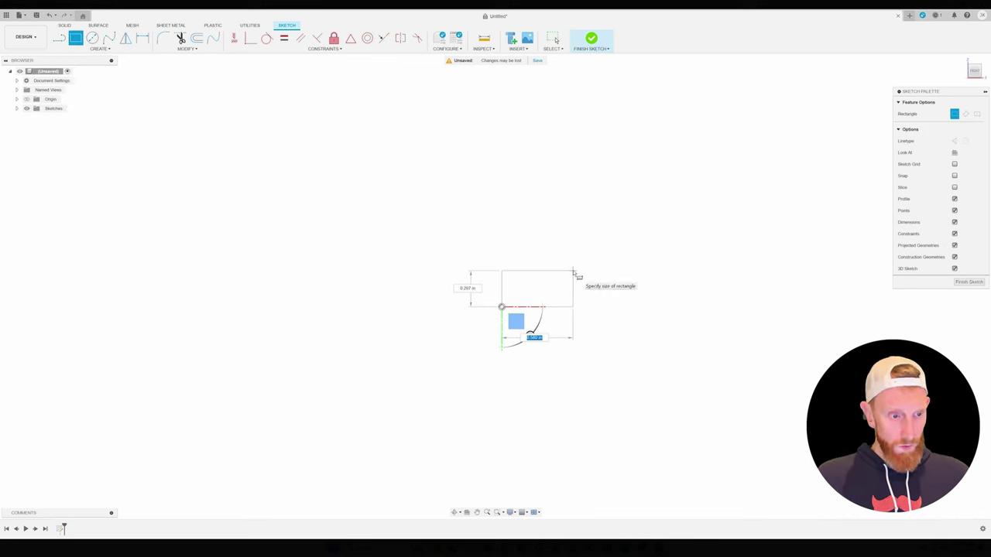
{"action": "type", "text": "10"}
{"action": "key", "text": "Tab"}
{"action": "type", "text": "1"}
{"action": "key", "text": "Return"}
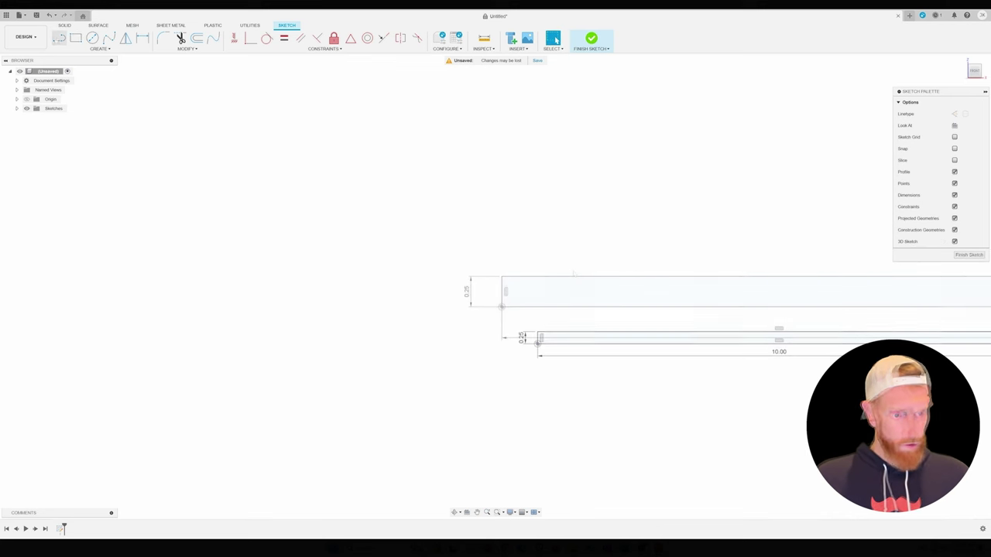
Draw a 1.00 gap line off the bar's corner
{"action": "key", "text": "l"}
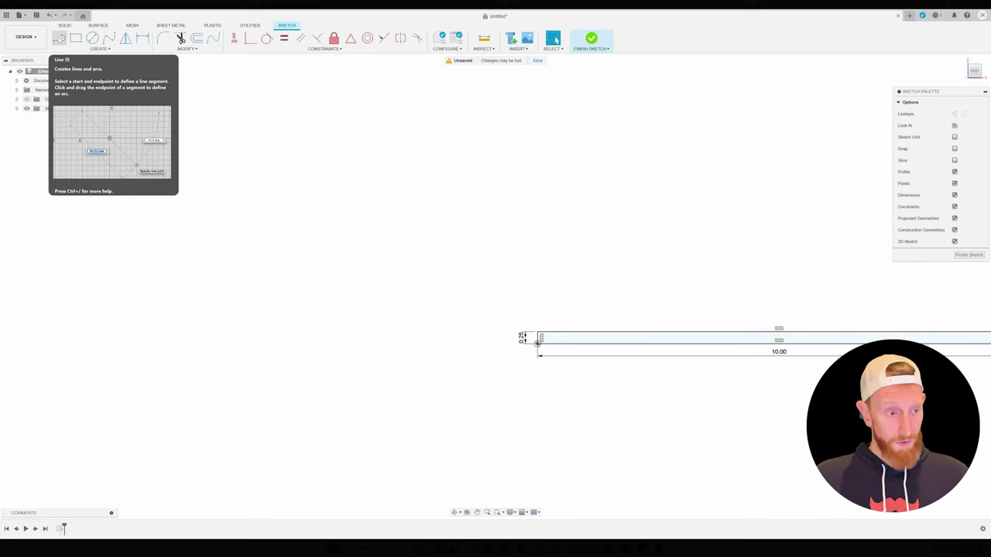
{"action": "left_click", "coordinate": [59, 37]}
{"action": "left_click_drag", "start_coordinate": [539, 341], "coordinate": [510, 294]}
{"action": "key", "text": "r"}
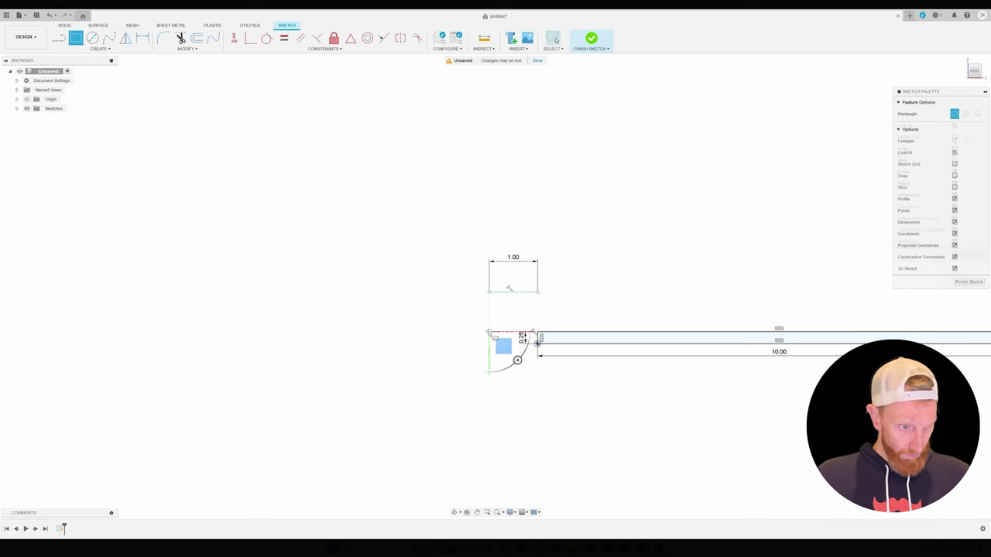
Add a 5.25 × 0.25 rectangle at the gap line's end and finish the sketch
{"action": "left_click", "coordinate": [489, 332]}
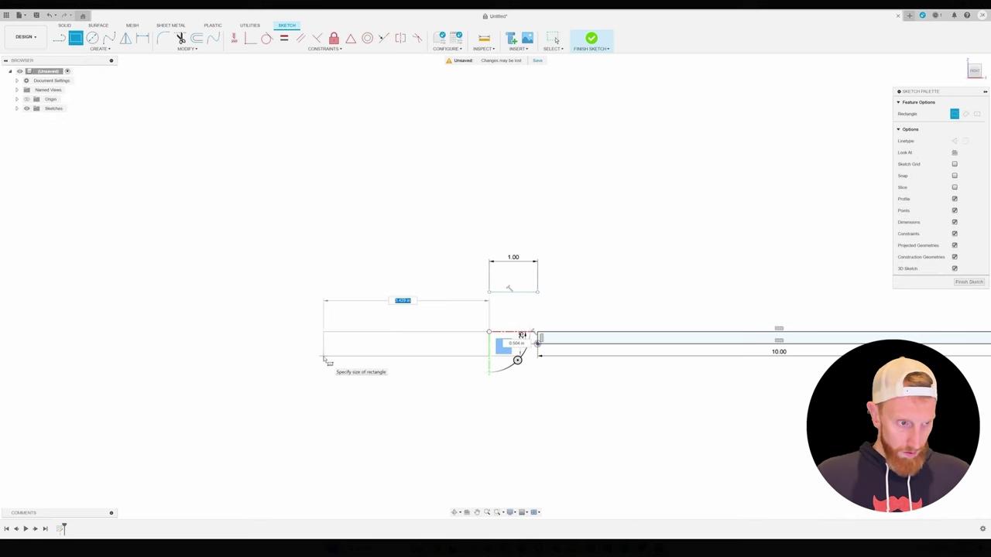
{"action": "type", "text": "5.25"}
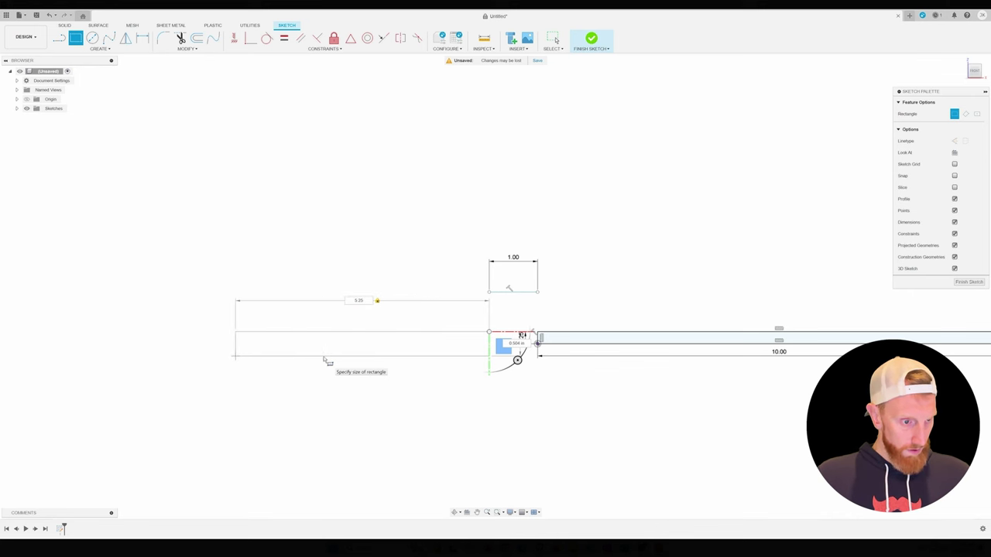
{"action": "type", "text": ".25"}
{"action": "key", "text": "Return"}
{"action": "key", "text": "Escape"}
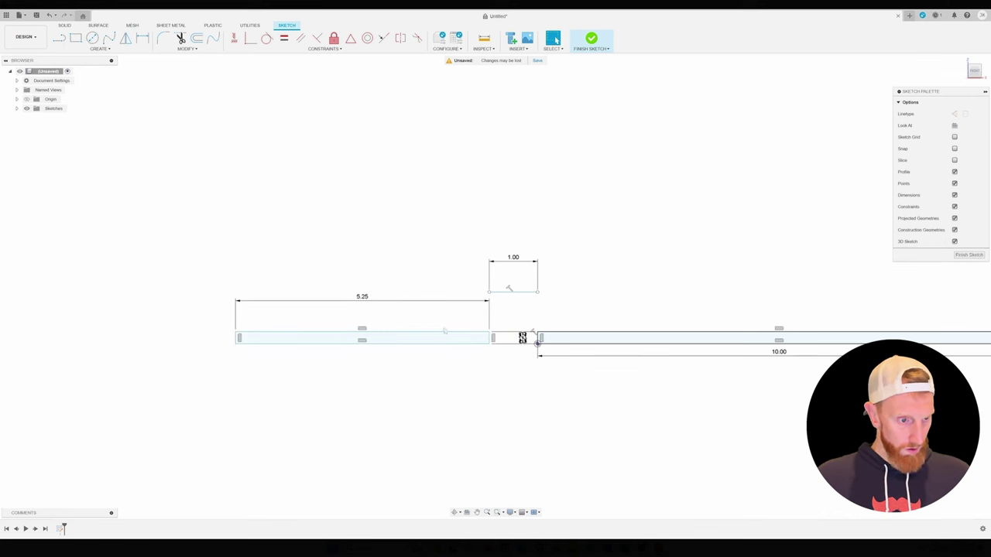
{"action": "mouse_move", "coordinate": [733, 277]}
{"action": "middle_mouse_down"}
{"action": "mouse_move", "coordinate": [531, 214]}
{"action": "mouse_move", "coordinate": [627, 296]}
{"action": "middle_mouse_up"}
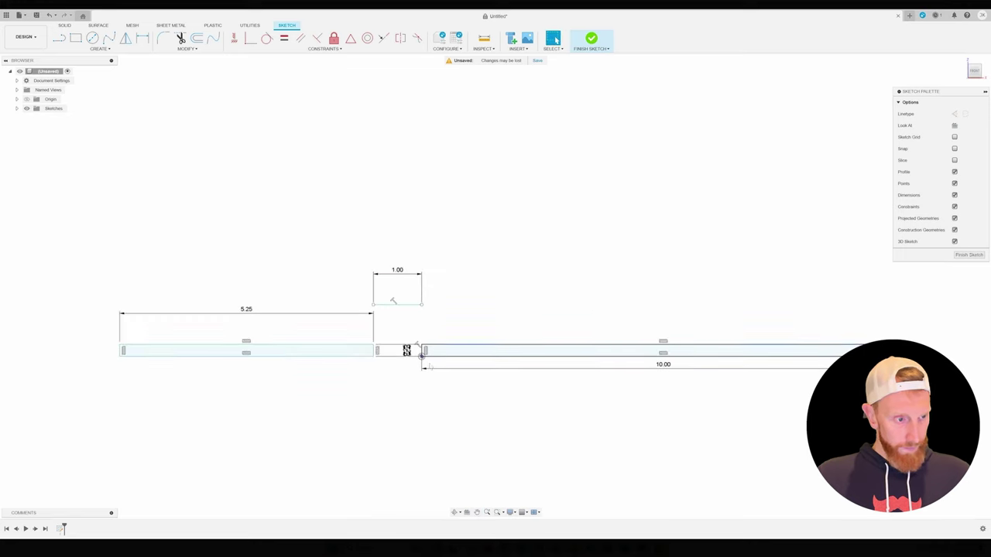
{"action": "left_click", "coordinate": [969, 255]}
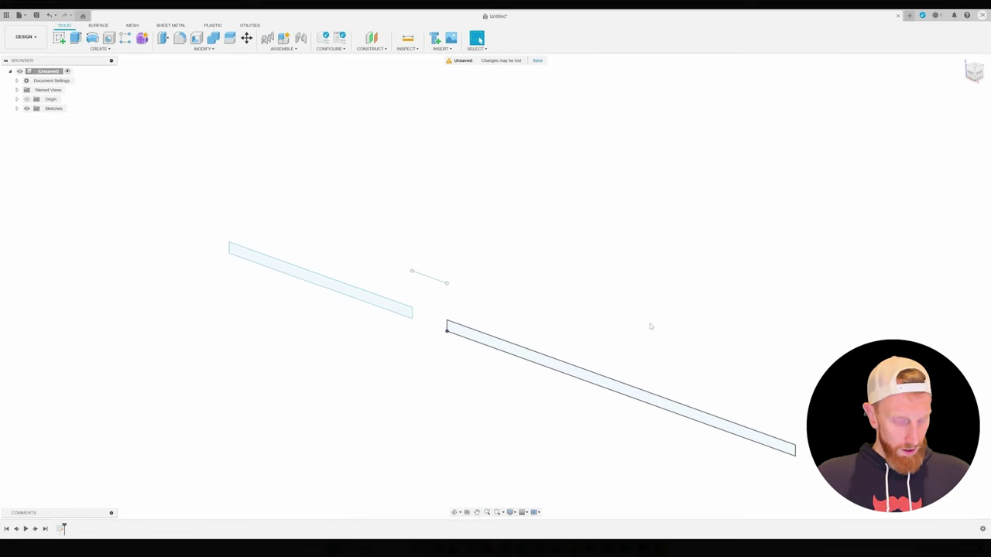
Extrude both bar profiles 2 in into solid plates
{"action": "mouse_move", "coordinate": [648, 319]}
{"action": "middle_mouse_down", "text": "shift"}
{"action": "mouse_move", "coordinate": [666, 302]}
{"action": "mouse_move", "coordinate": [644, 327]}
{"action": "mouse_move", "coordinate": [674, 299]}
{"action": "mouse_move", "coordinate": [614, 332]}
{"action": "mouse_move", "coordinate": [569, 313]}
{"action": "middle_mouse_up", "text": "shift"}
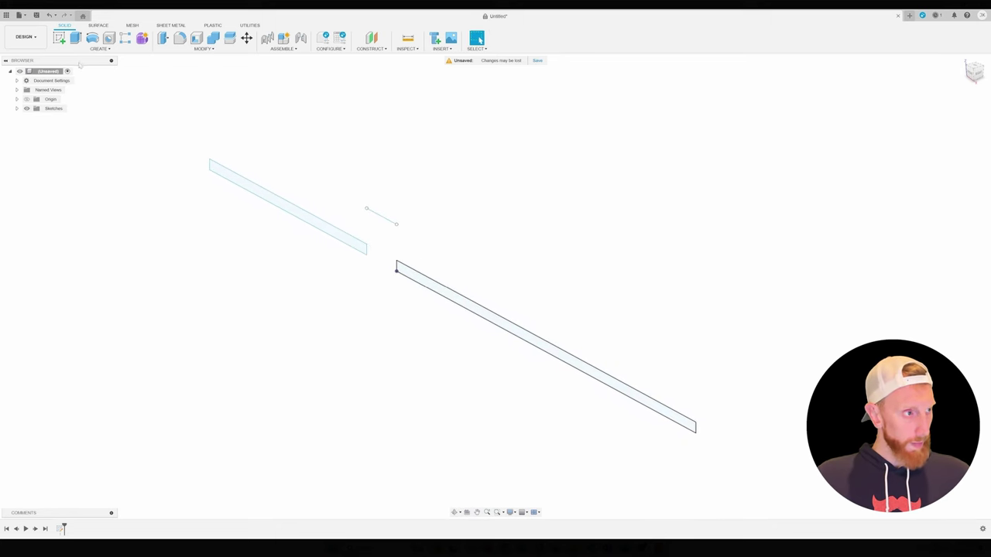
{"action": "left_click", "coordinate": [325, 226]}
{"action": "left_click", "coordinate": [447, 293], "text": "shift"}
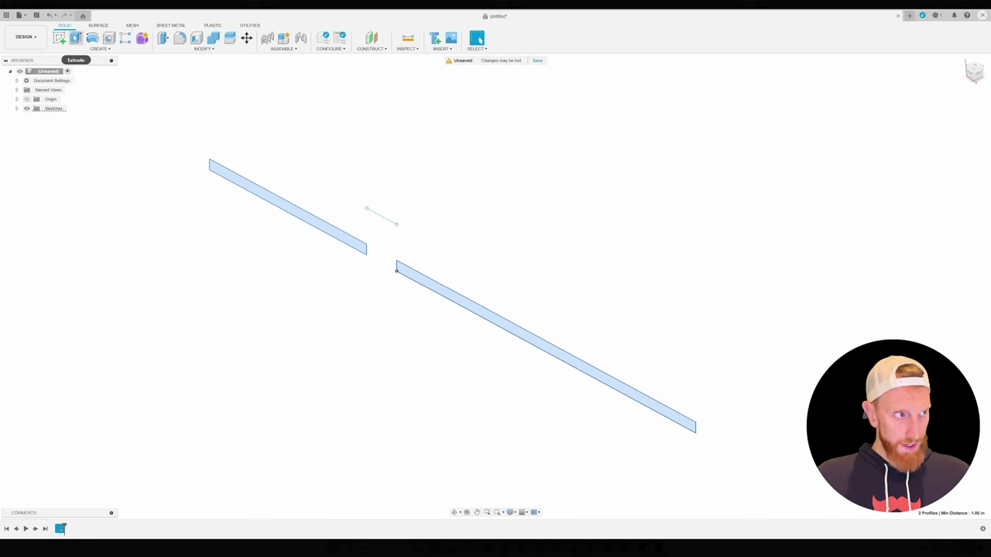
{"action": "left_click", "coordinate": [75, 38]}
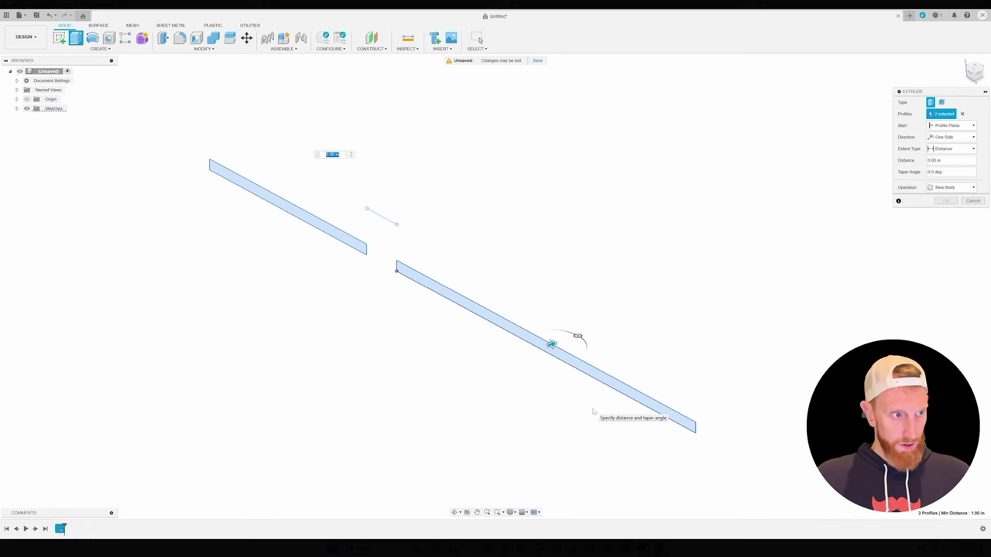
{"action": "type", "text": "2.5"}
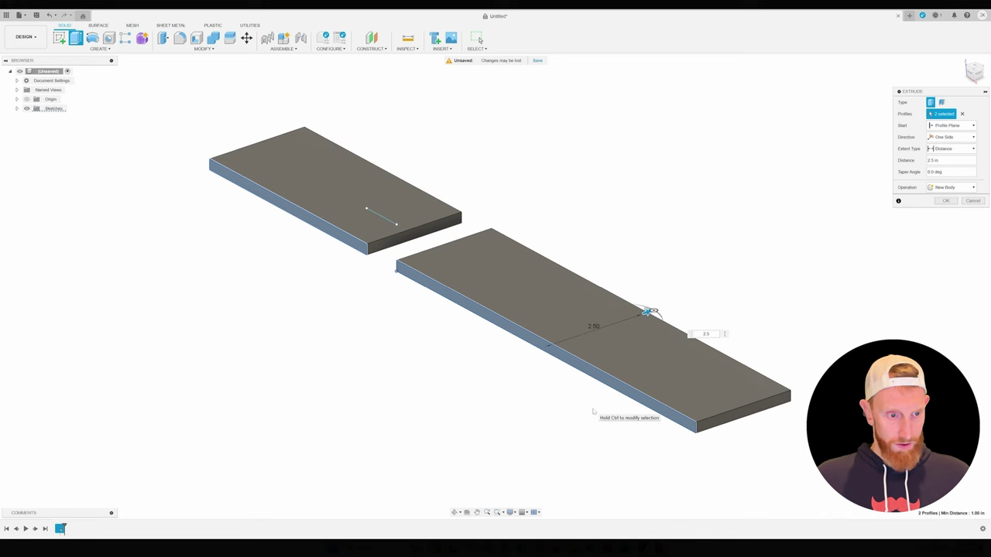
{"action": "key", "text": "Return"}
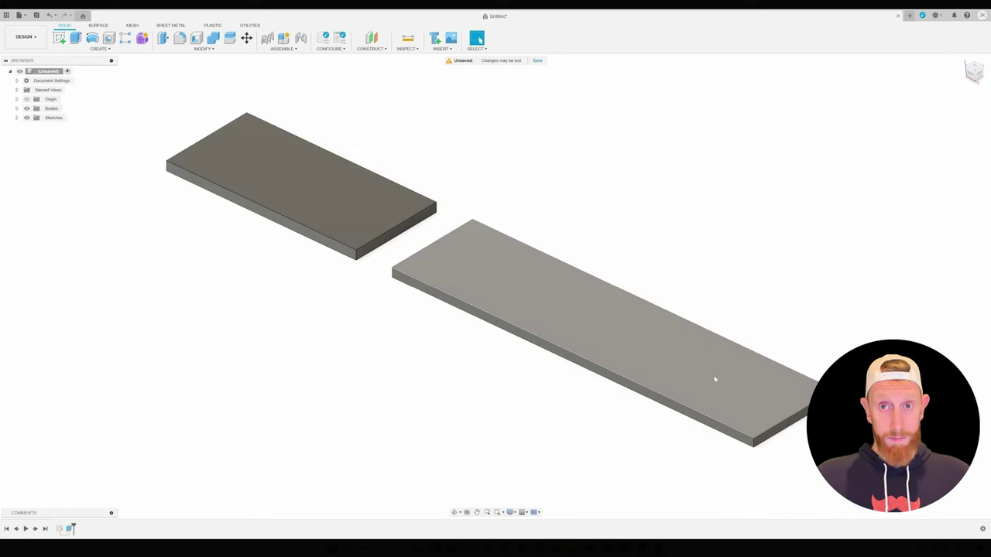
Rename Sketch1 to BasePlates
{"action": "middle_click_drag", "start_coordinate": [625, 395], "coordinate": [544, 421], "text": "shift"}
{"action": "middle_click_drag", "start_coordinate": [472, 369], "coordinate": [553, 343]}
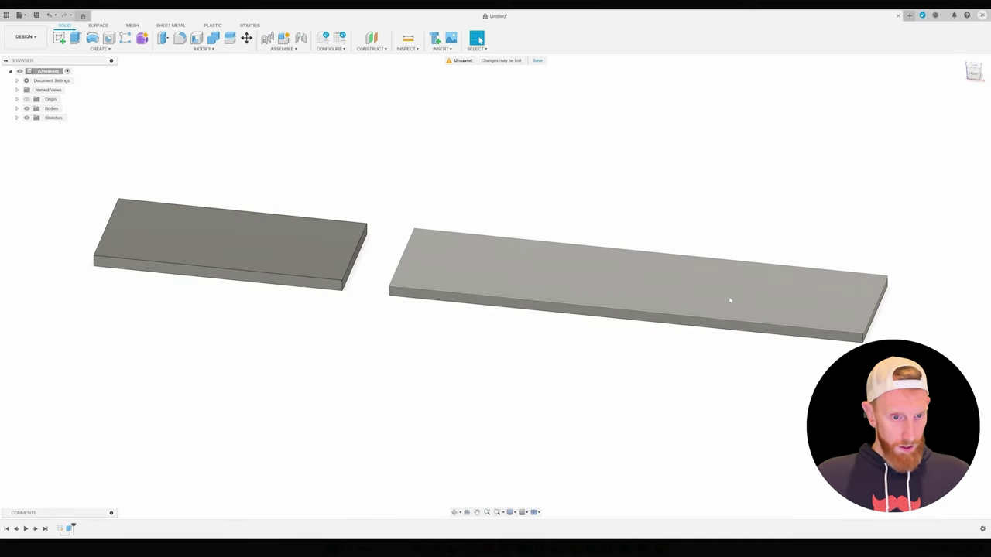
{"action": "left_click", "coordinate": [17, 118]}
{"action": "right_click", "coordinate": [59, 127]}
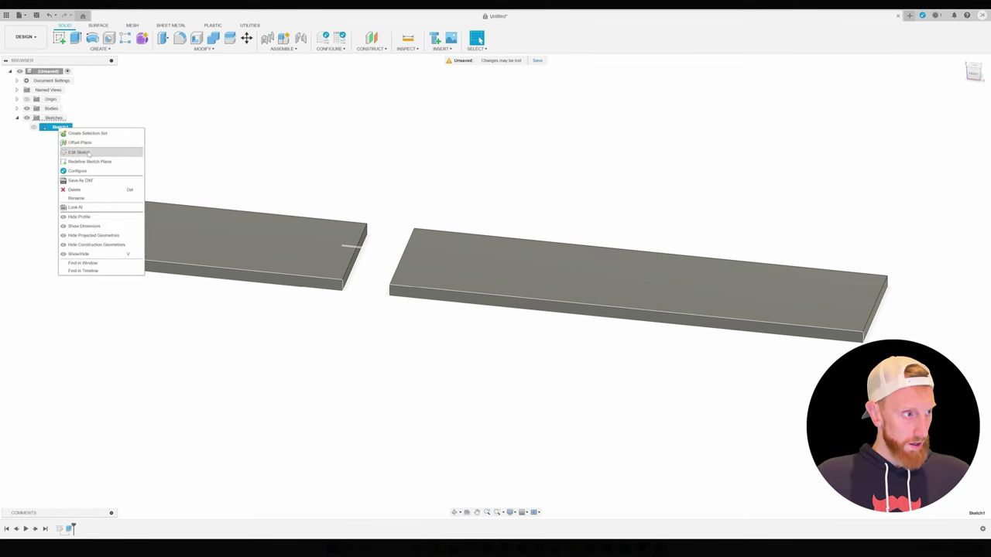
{"action": "left_click", "coordinate": [78, 152]}
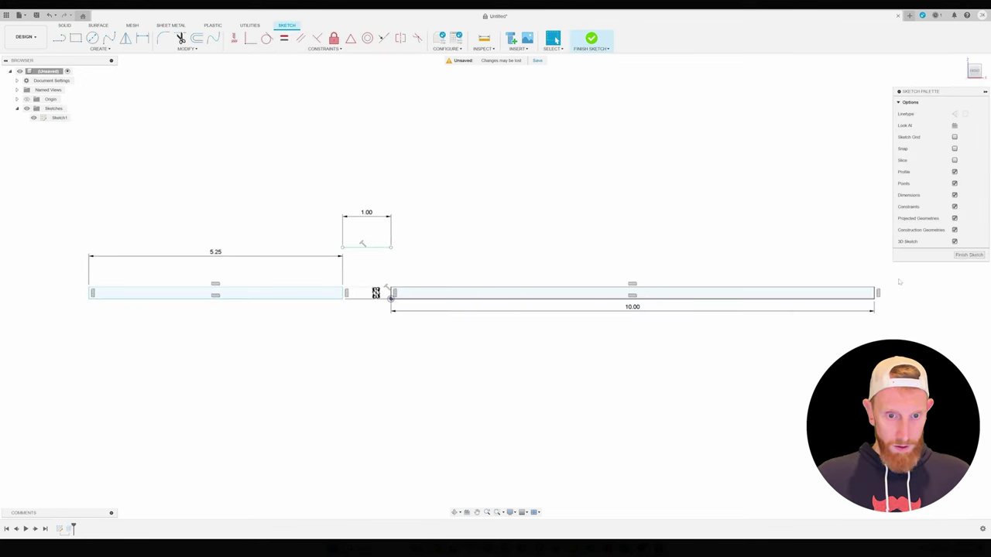
{"action": "left_click", "coordinate": [969, 255]}
{"action": "right_click", "coordinate": [59, 127]}
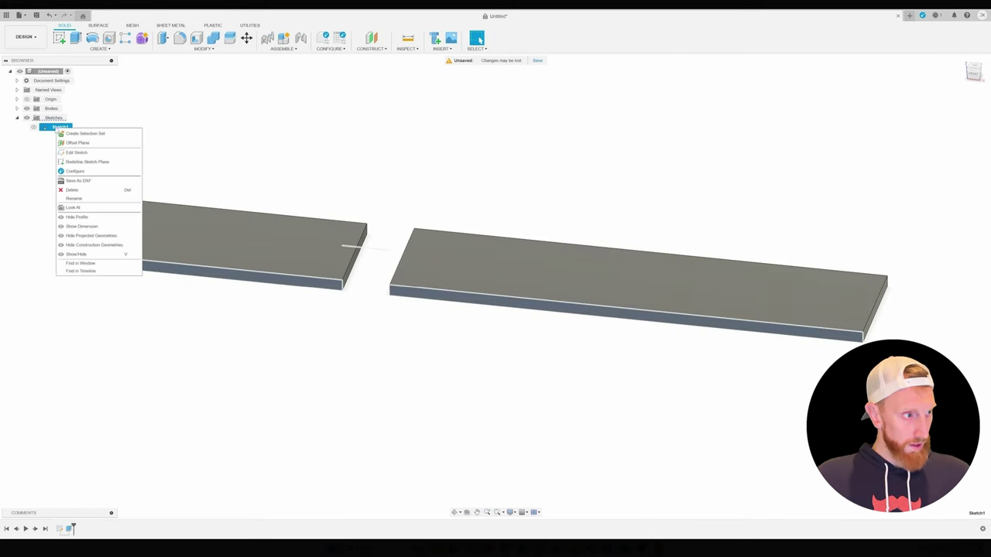
{"action": "left_click", "coordinate": [74, 198]}
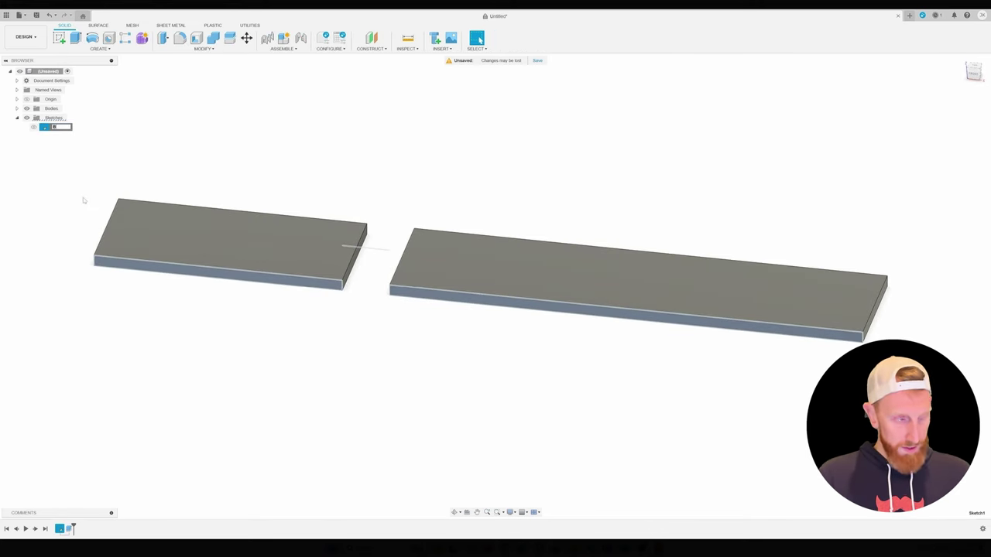
{"action": "key", "text": "Return"}
Start a sketch on the right plate's top face and draw a 4.00 line from its edge
{"action": "left_click", "coordinate": [58, 38]}
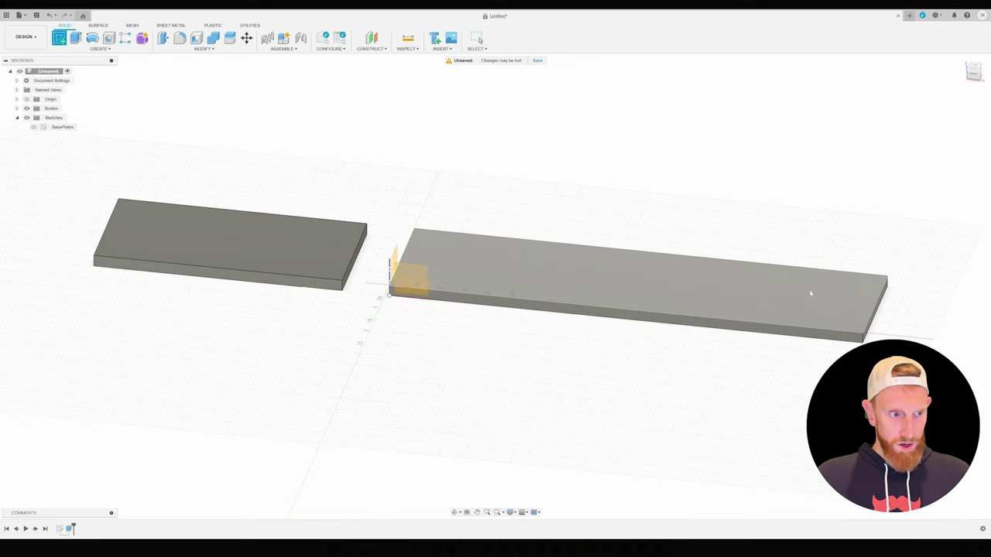
{"action": "left_click", "coordinate": [700, 304]}
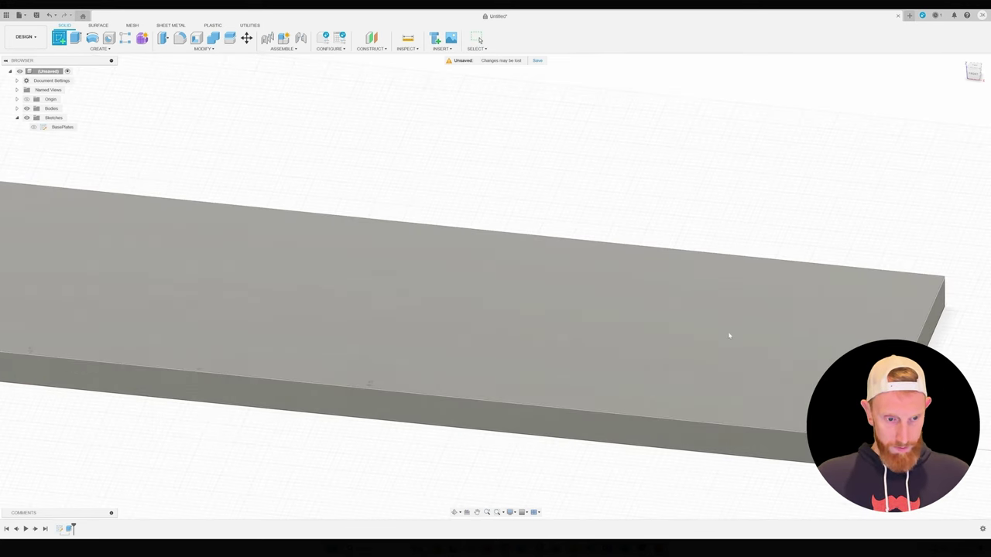
{"action": "left_click", "coordinate": [729, 336]}
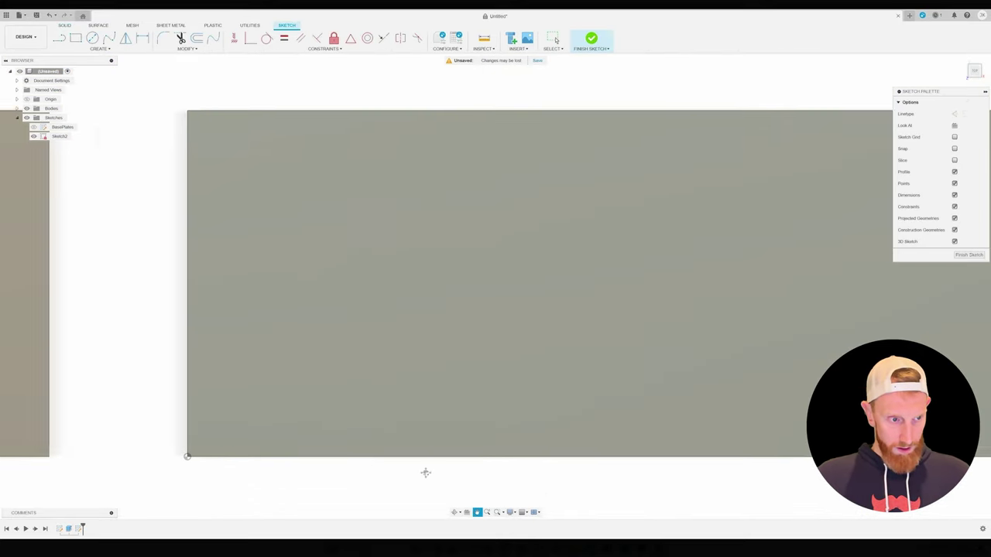
{"action": "scroll", "coordinate": [534, 374], "scroll_direction": "down", "scroll_amount": 5}
{"action": "middle_click_drag", "start_coordinate": [738, 348], "coordinate": [542, 387]}
{"action": "scroll", "coordinate": [585, 348], "scroll_direction": "up", "scroll_amount": 2}
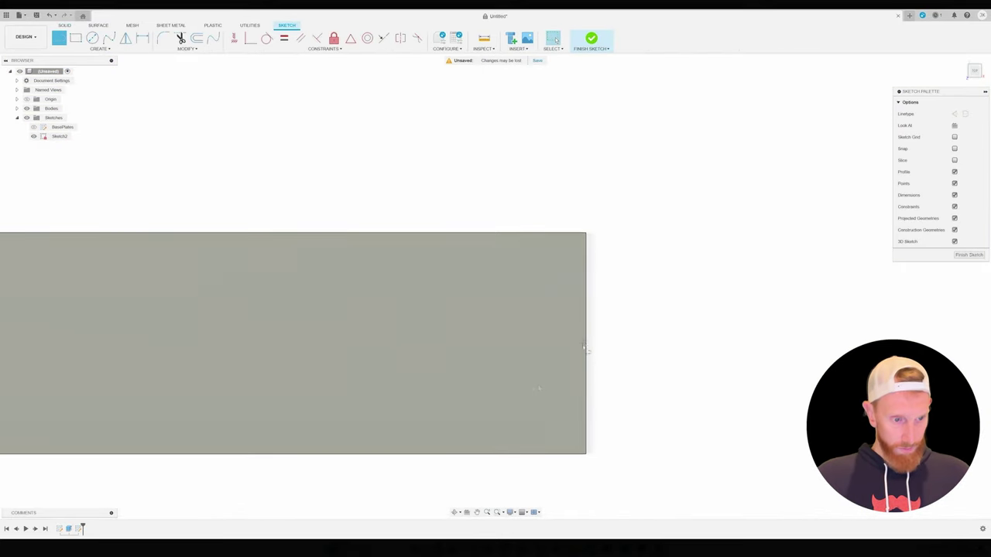
{"action": "left_click", "coordinate": [586, 342]}
{"action": "type", "text": "4"}
{"action": "key", "text": "Return"}
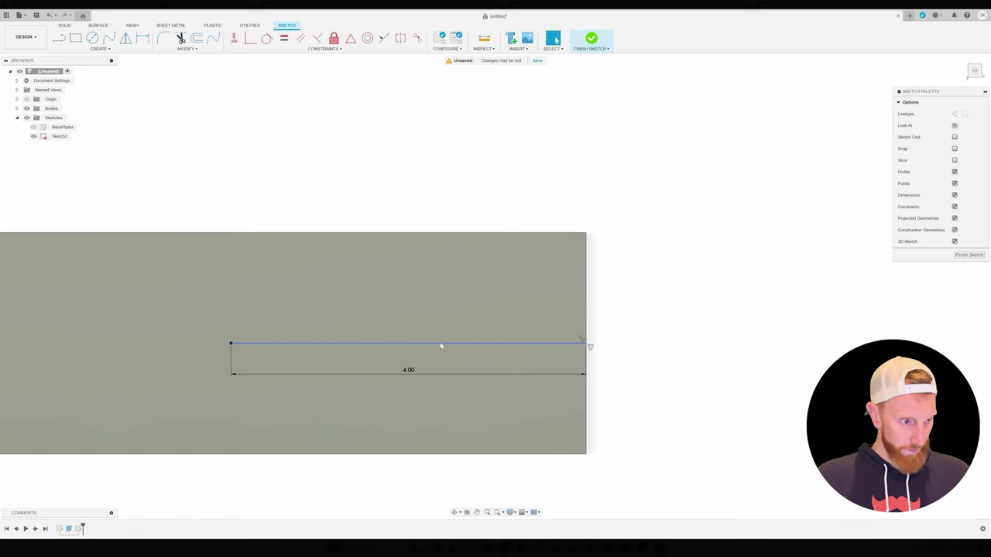
{"action": "key", "text": "Escape"}
{"action": "middle_click_drag", "start_coordinate": [190, 307], "coordinate": [580, 263]}
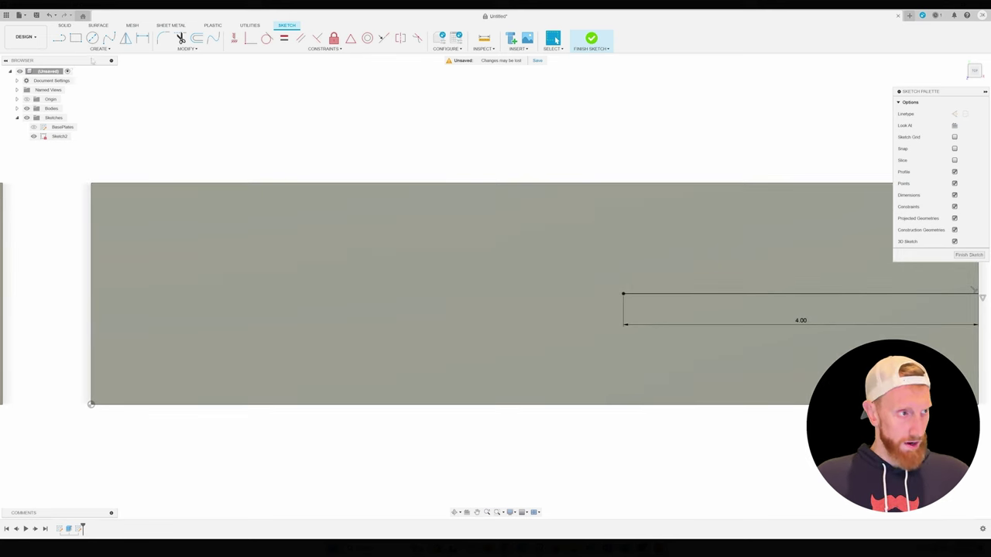
Draw a 0.60 line up from the end of the 4.00 line
{"action": "left_click", "coordinate": [59, 38]}
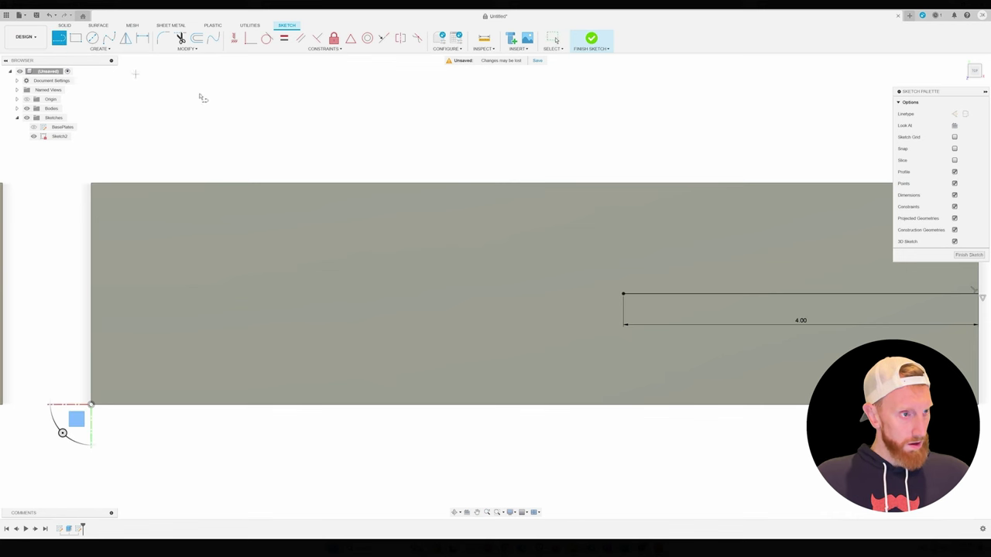
{"action": "left_click", "coordinate": [624, 294]}
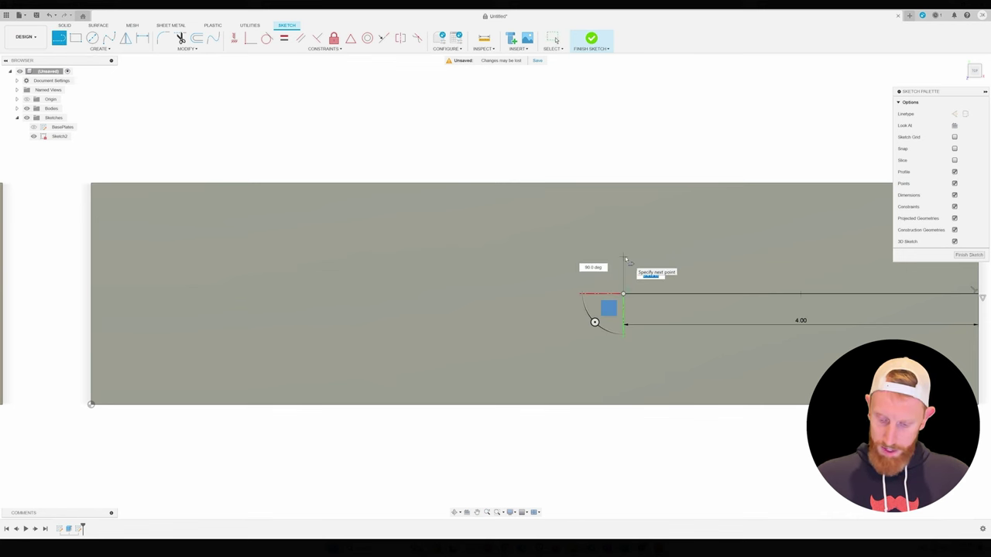
{"action": "type", "text": "0.6"}
{"action": "key", "text": "Return"}
{"action": "key", "text": "Escape"}
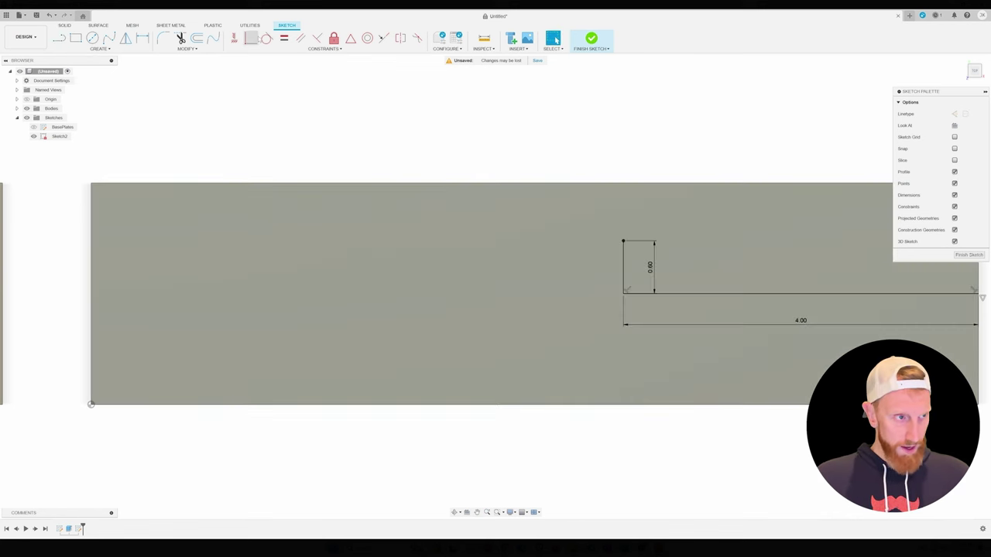
Draw a 1.20 × 1.20 square anchored at the top of the 0.60 line
{"action": "left_click", "coordinate": [75, 38]}
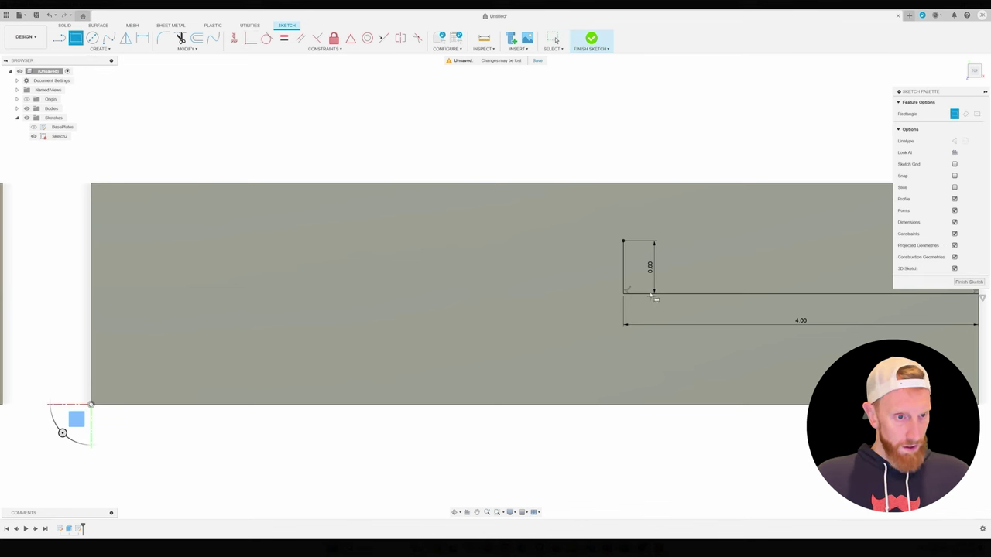
{"action": "left_click", "coordinate": [623, 241]}
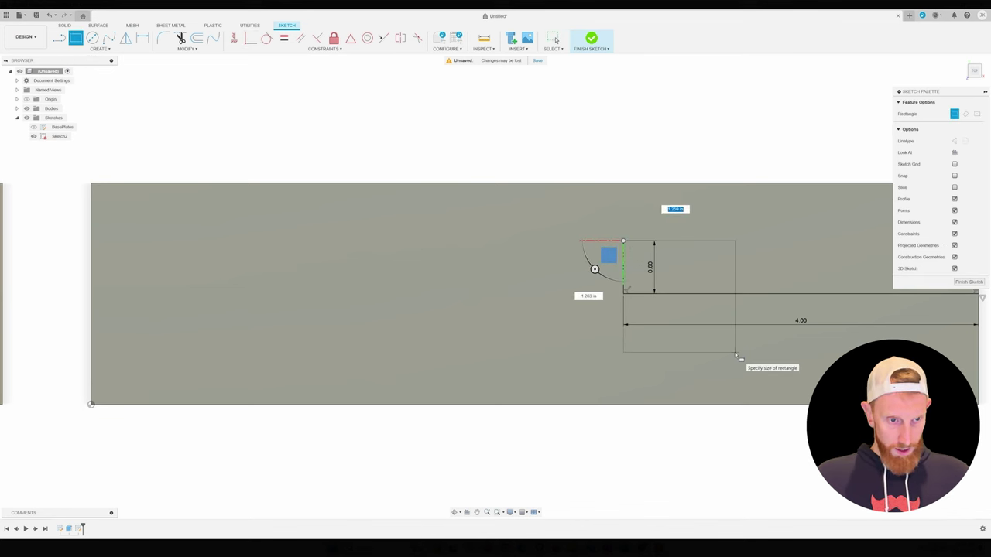
{"action": "type", "text": "1.2"}
{"action": "key", "text": "Tab"}
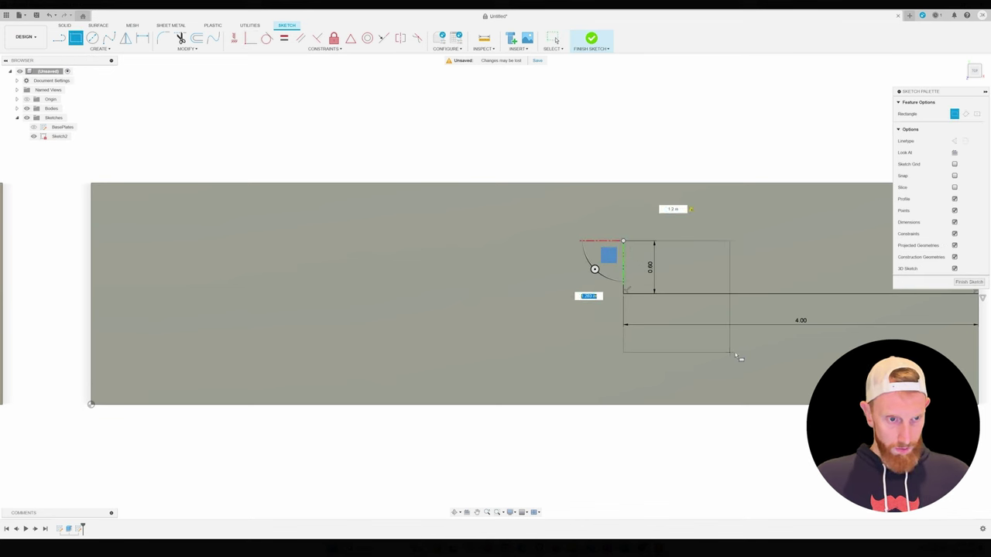
{"action": "type", "text": "1.2"}
{"action": "key", "text": "Return"}
{"action": "key", "text": "Escape"}
{"action": "mouse_move", "coordinate": [739, 355]}
{"action": "middle_mouse_down", "text": "shift"}
{"action": "mouse_move", "coordinate": [748, 346]}
{"action": "mouse_move", "coordinate": [644, 280]}
{"action": "middle_mouse_up", "text": "shift"}
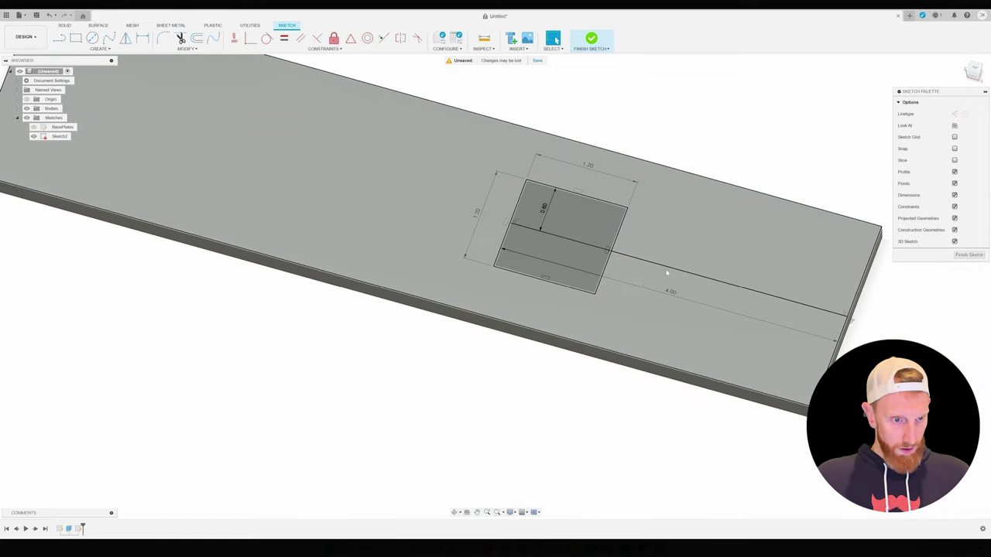
Finish the sketch and extrude both halves of the 1.20 square upward 2.5 in
{"action": "left_click", "coordinate": [969, 255]}
{"action": "left_click", "coordinate": [581, 259]}
{"action": "left_click", "coordinate": [595, 240], "text": "shift"}
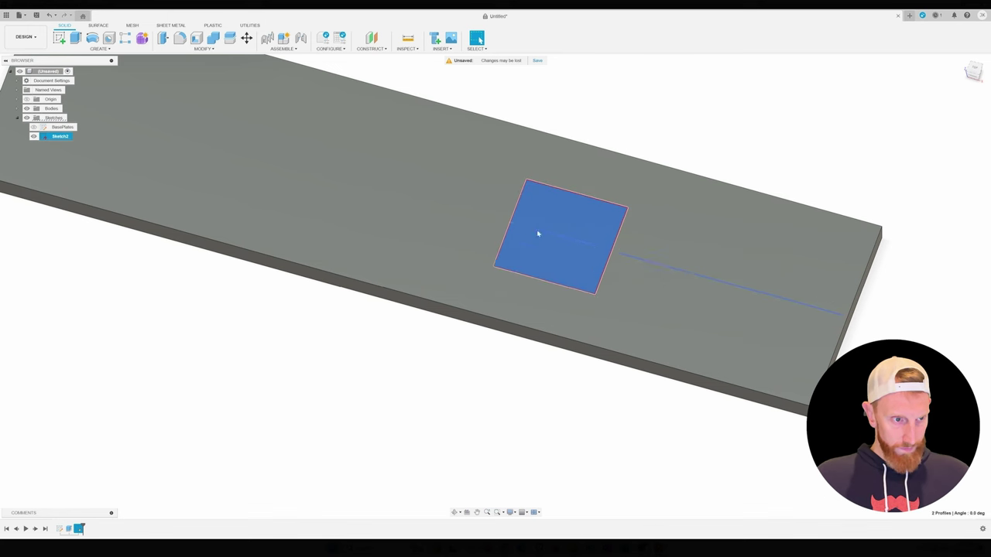
{"action": "middle_click_drag", "start_coordinate": [489, 212], "coordinate": [612, 248]}
{"action": "left_click", "coordinate": [75, 39]}
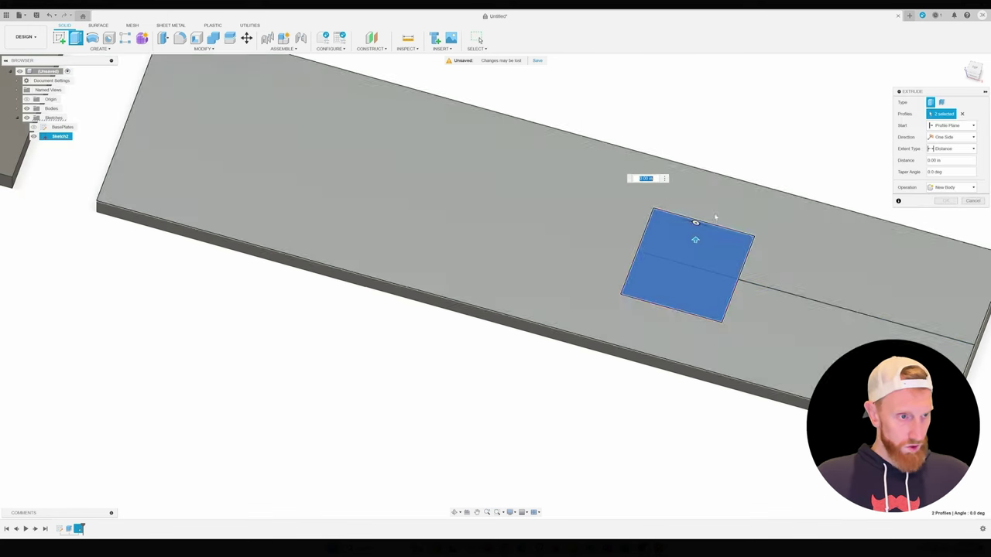
{"action": "left_click_drag", "start_coordinate": [695, 234], "coordinate": [695, 172]}
{"action": "type", "text": "2.5"}
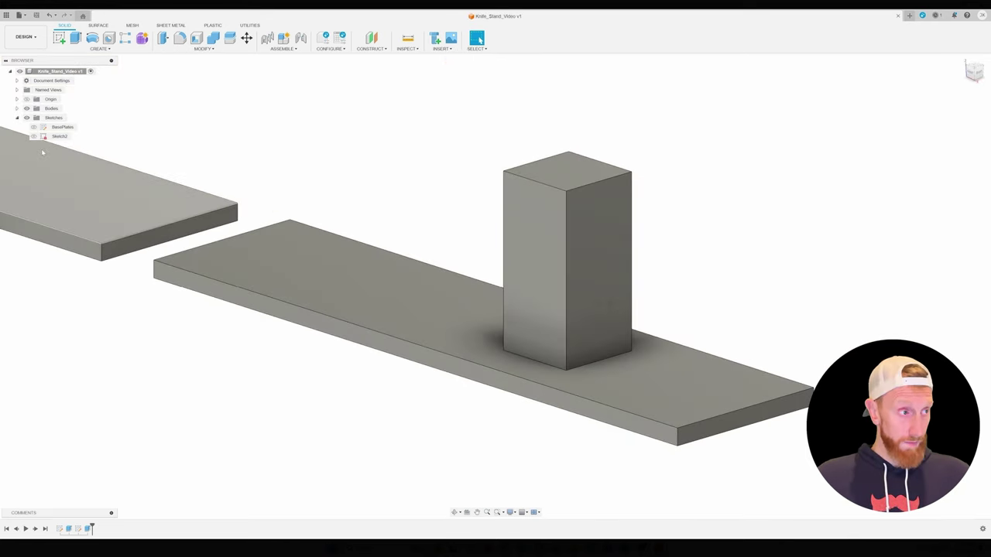
Rename the pillar sketch to Pillar_Base
{"action": "right_click", "coordinate": [50, 137]}
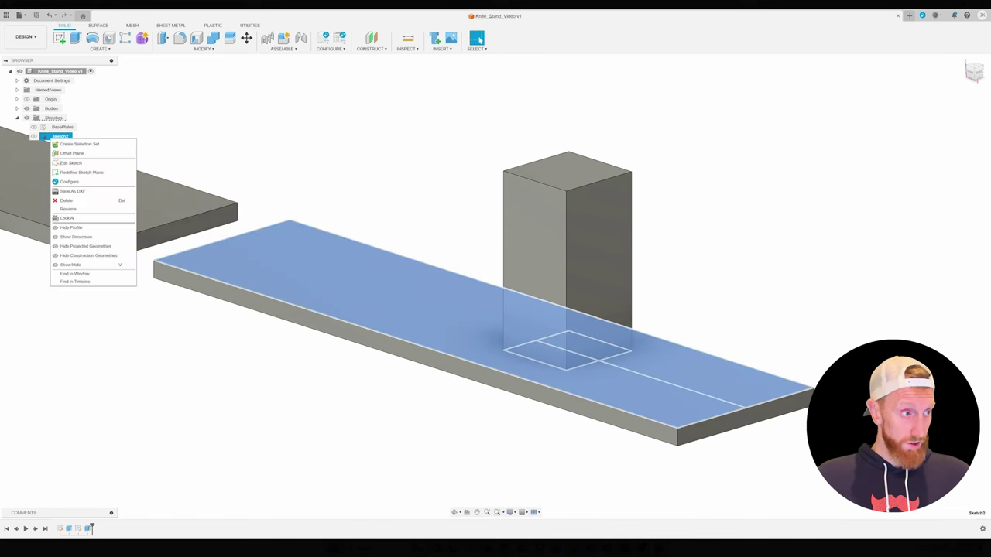
{"action": "left_click", "coordinate": [70, 209]}
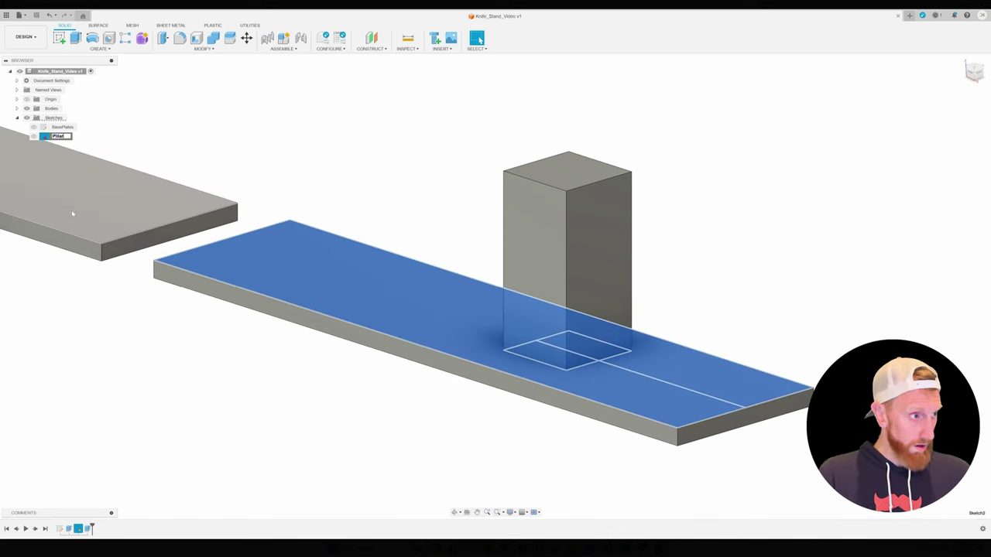
{"action": "type", "text": "Pillar_Base"}
{"action": "key", "text": "Return"}
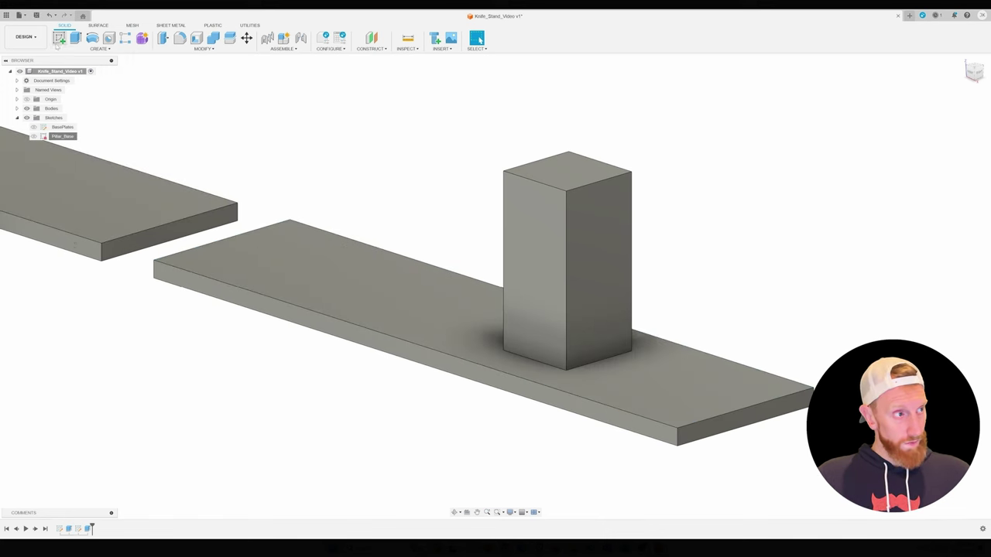
Start a new sketch on the pillar's right side face
{"action": "left_click", "coordinate": [59, 38]}
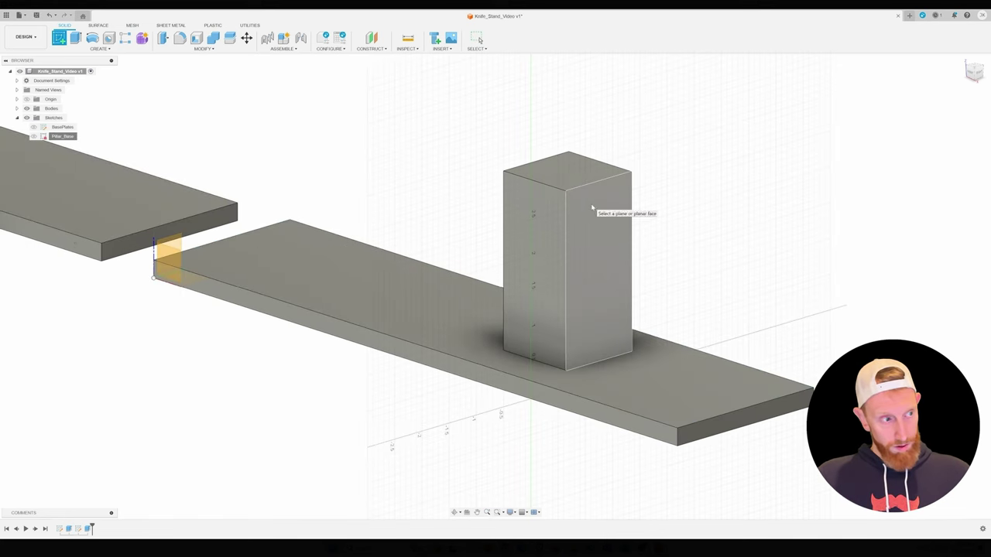
{"action": "left_click", "coordinate": [593, 210]}
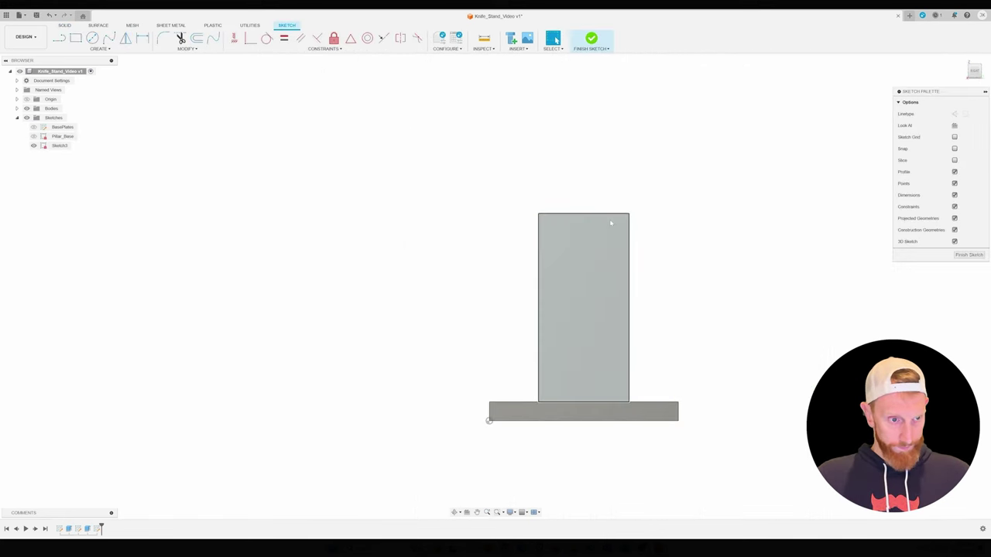
{"action": "scroll", "coordinate": [609, 219], "scroll_direction": "up", "scroll_amount": 3}
{"action": "middle_click_drag", "start_coordinate": [713, 307], "coordinate": [721, 203]}
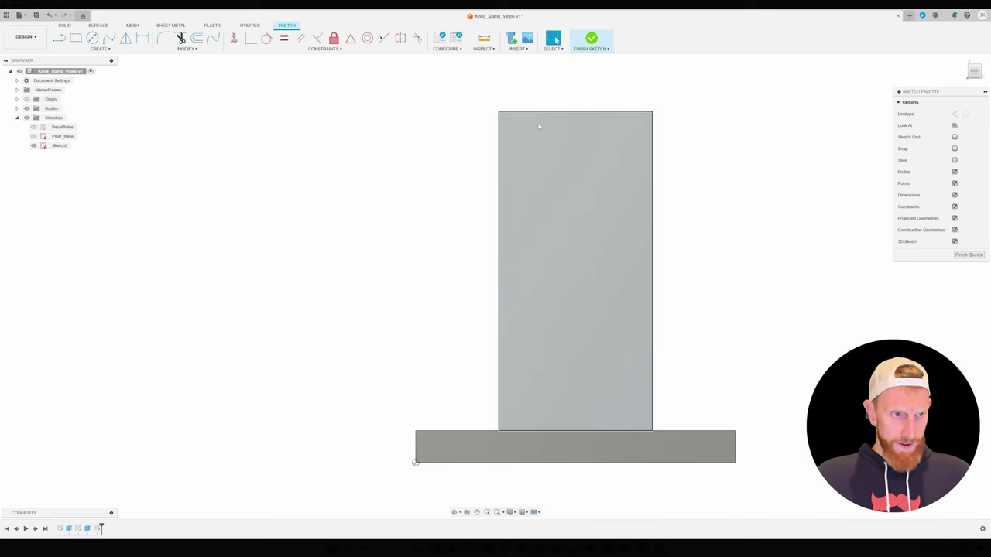
{"action": "scroll", "coordinate": [538, 126], "scroll_direction": "up", "scroll_amount": 2}
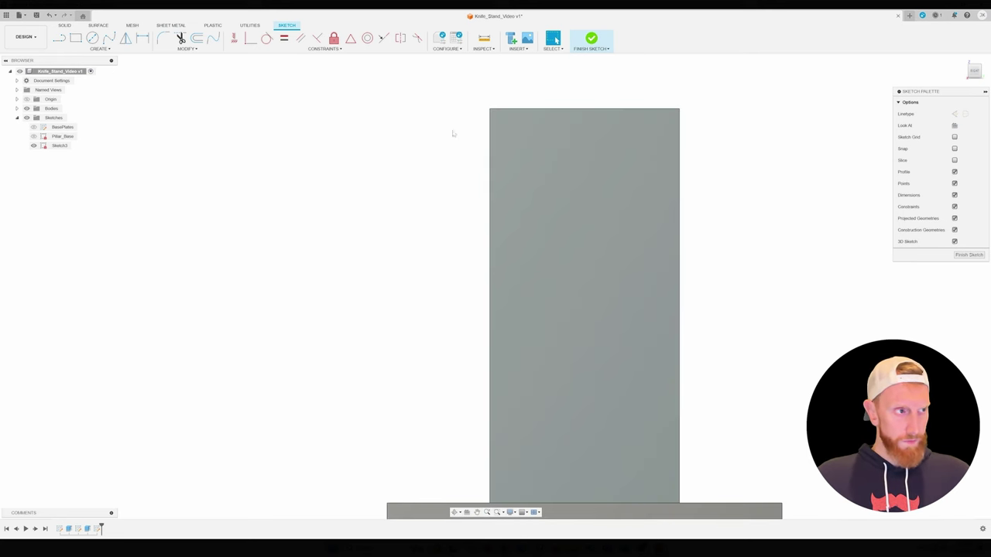
Draw a line from left of the pillar's top sloping at 8°
{"action": "left_click", "coordinate": [58, 37]}
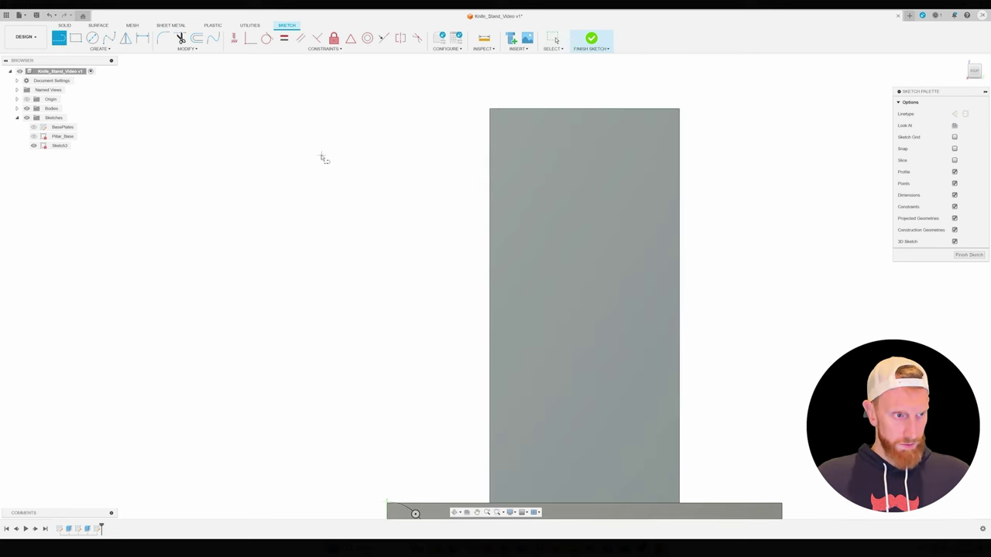
{"action": "left_click", "coordinate": [275, 152]}
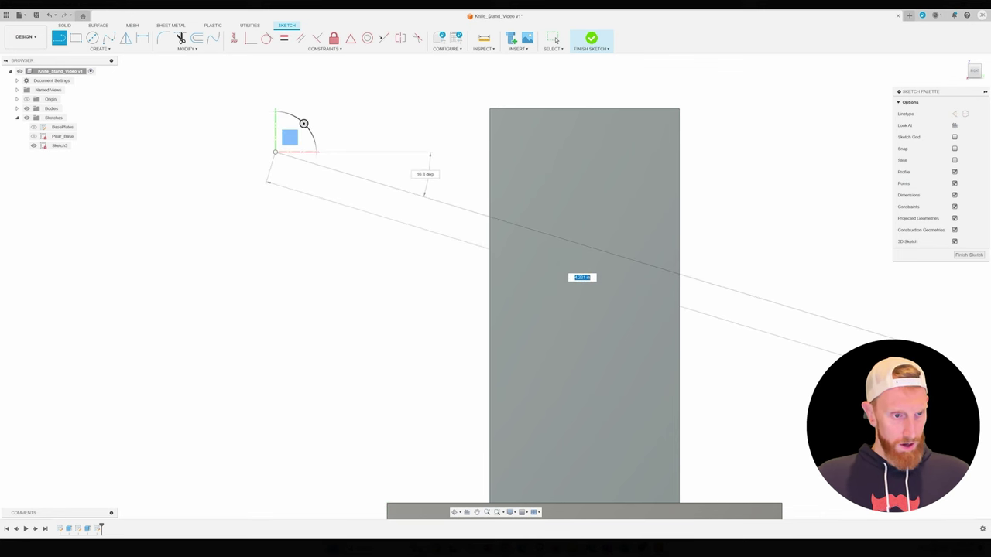
{"action": "key", "text": "Tab"}
{"action": "type", "text": "10"}
{"action": "key", "text": "Tab"}
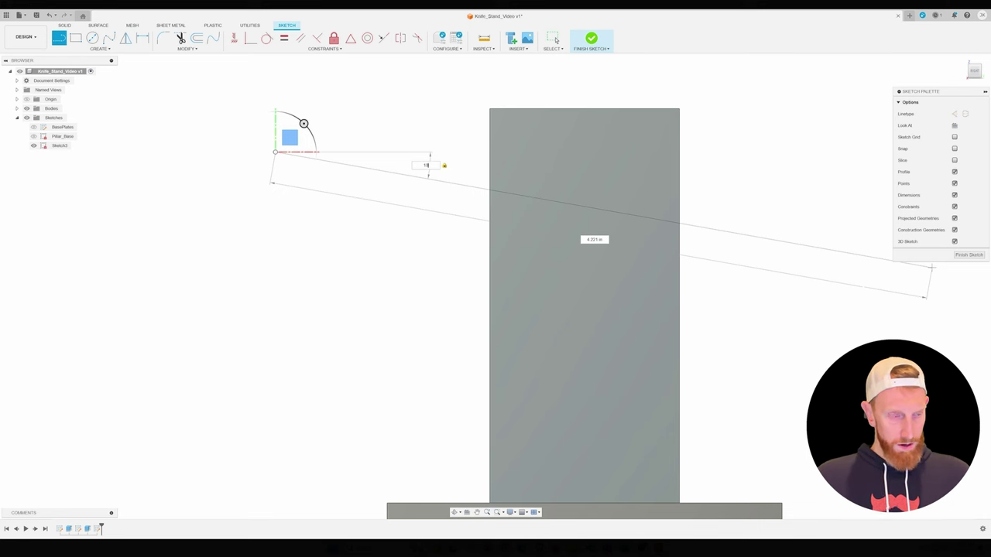
{"action": "key", "text": "Tab"}
{"action": "type", "text": "8"}
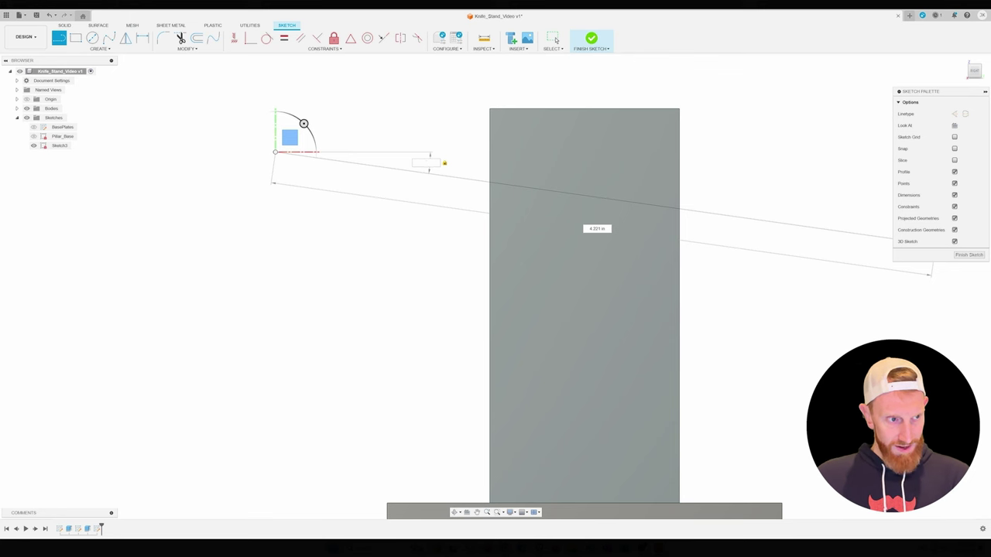
{"action": "type", "text": "8"}
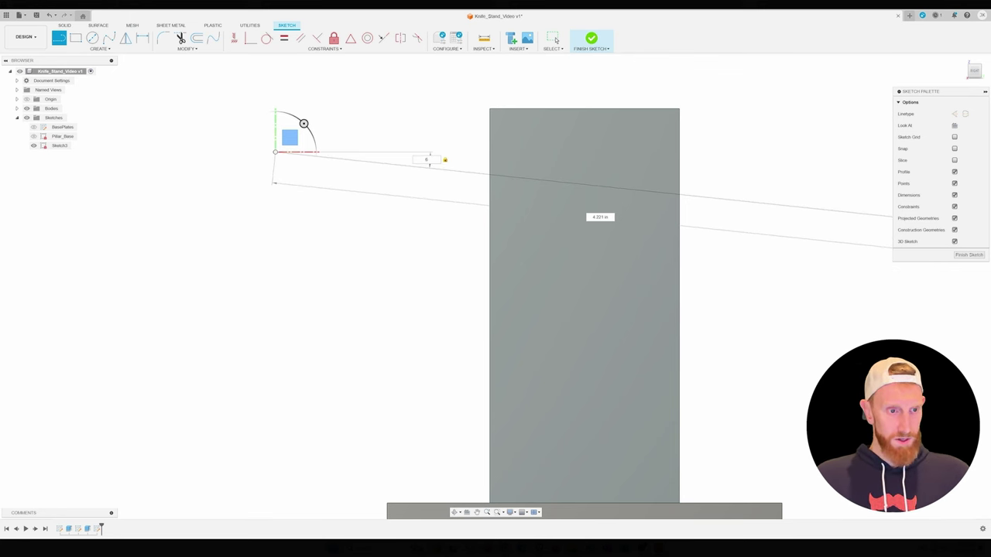
{"action": "key", "text": "Return"}
{"action": "key", "text": "Escape"}
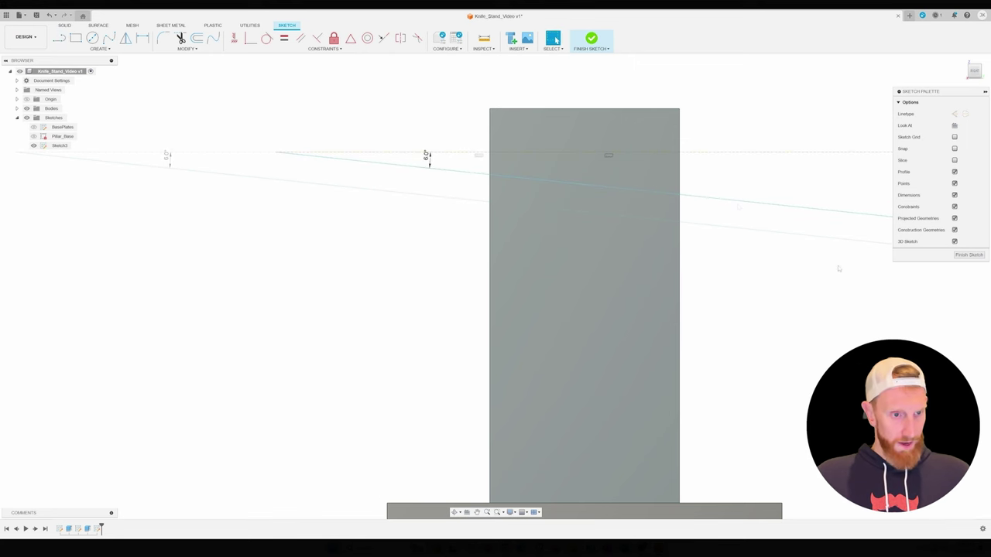
Draw a 0.80 vertical line right of the pillar's top and drag the sloped line down to its bottom end
{"action": "left_click", "coordinate": [60, 38]}
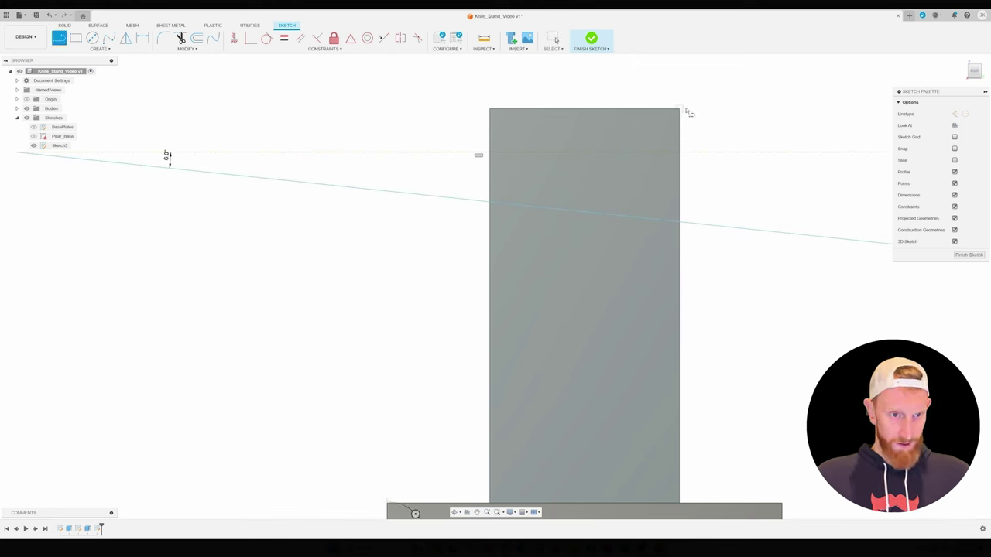
{"action": "left_click", "coordinate": [728, 110]}
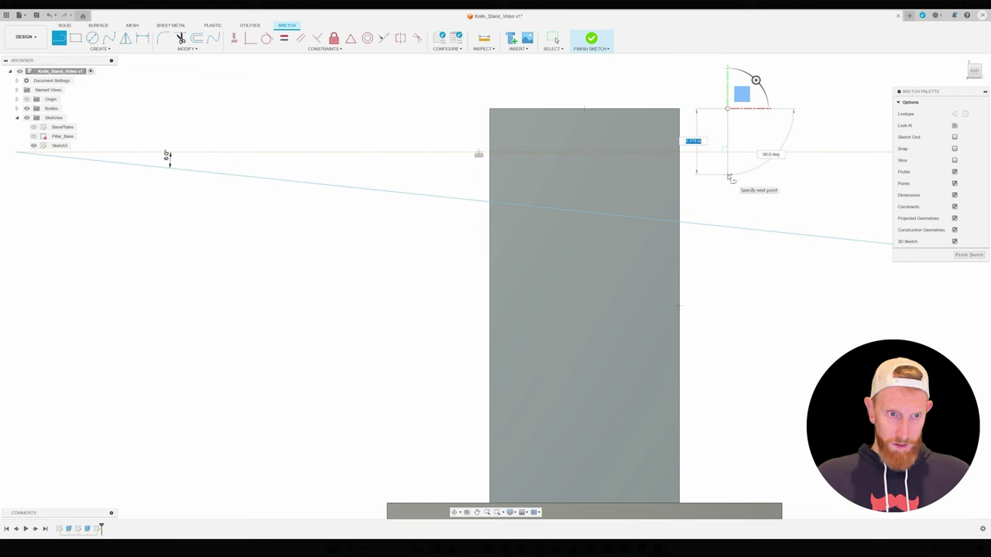
{"action": "type", "text": "8"}
{"action": "key", "text": "Return"}
{"action": "key", "text": "Escape"}
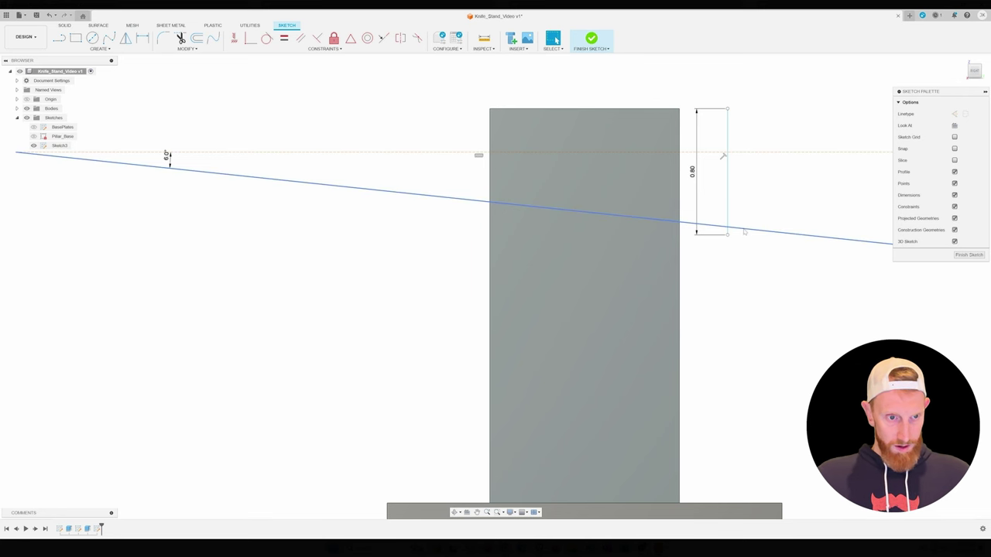
{"action": "left_click_drag", "start_coordinate": [743, 231], "coordinate": [760, 261]}
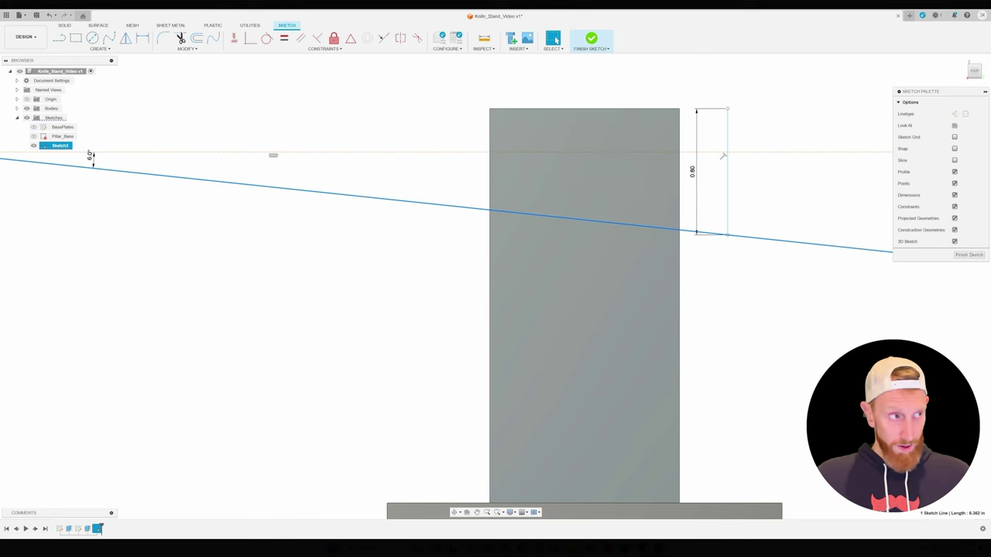
{"action": "key", "text": "l"}
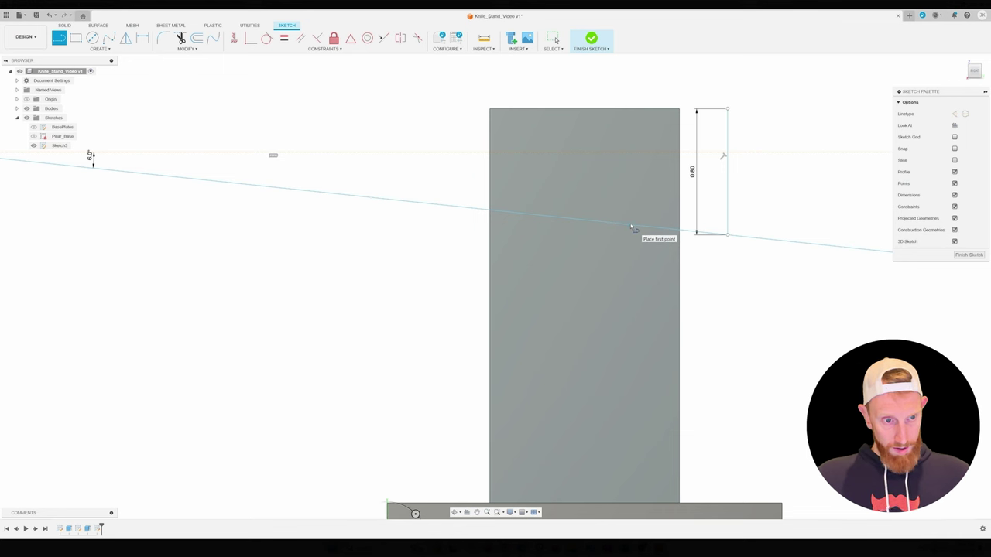
Draw two steep slot lines from the sloped line past the pillar's top and match their tilt
{"action": "left_click", "coordinate": [630, 224]}
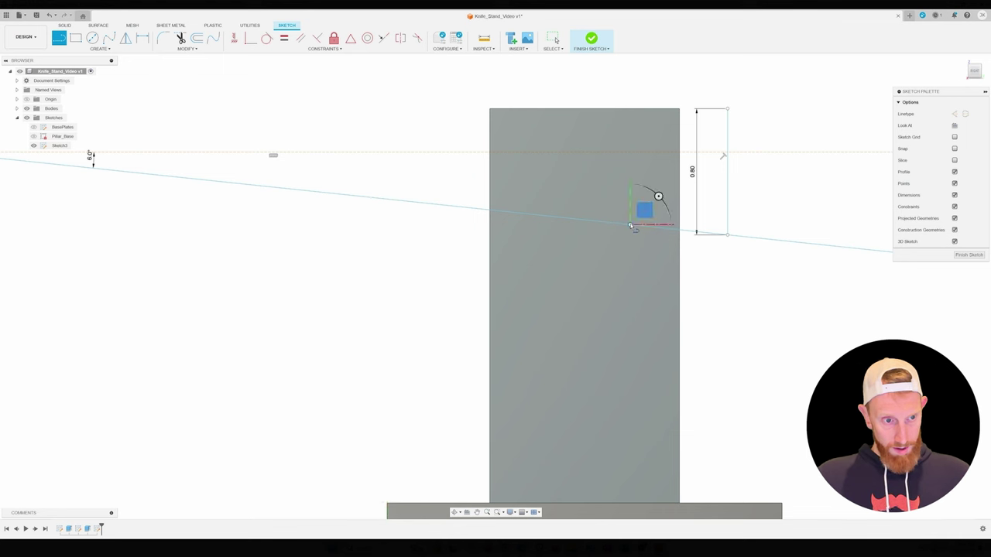
{"action": "left_click", "coordinate": [646, 79]}
{"action": "key", "text": "Escape"}
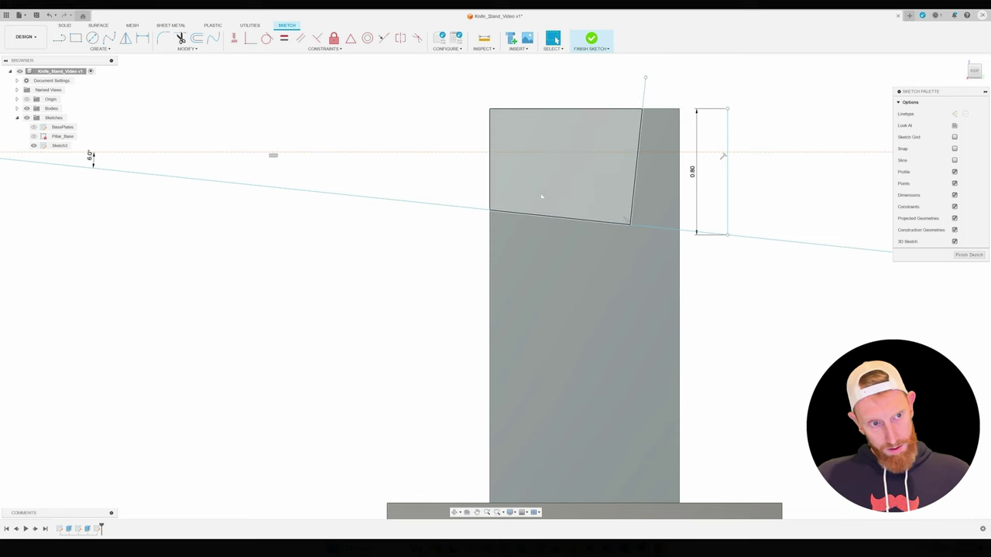
{"action": "key", "text": "l"}
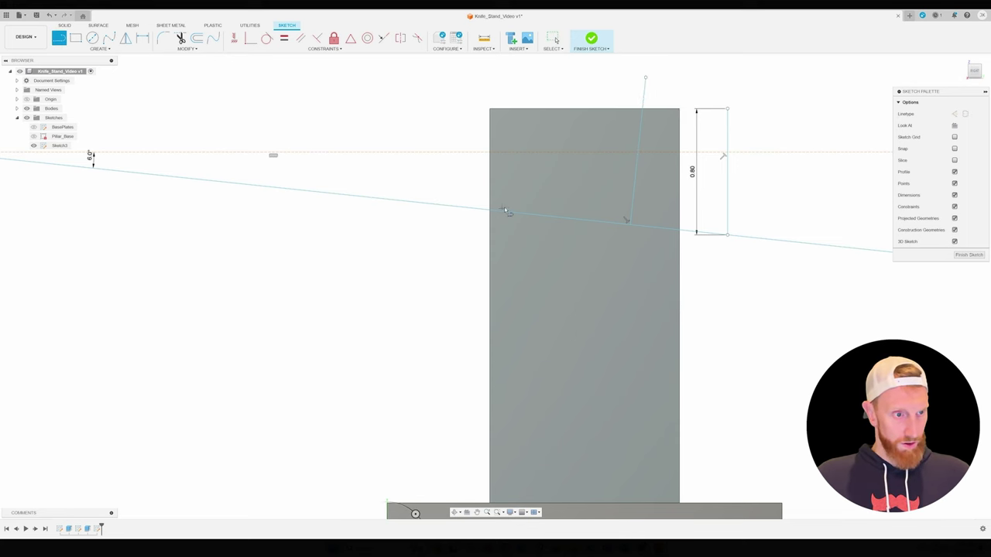
{"action": "left_click", "coordinate": [512, 212]}
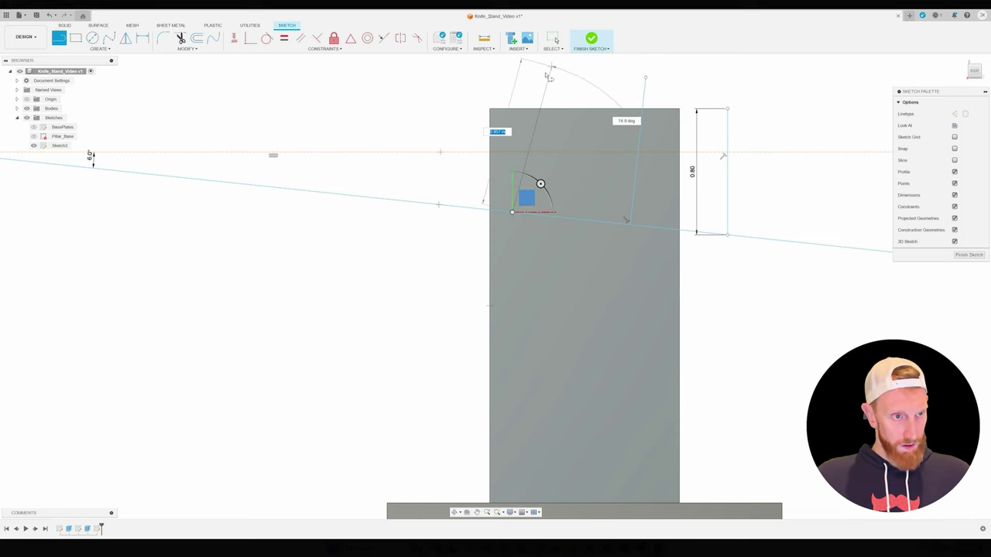
{"action": "left_click", "coordinate": [527, 75]}
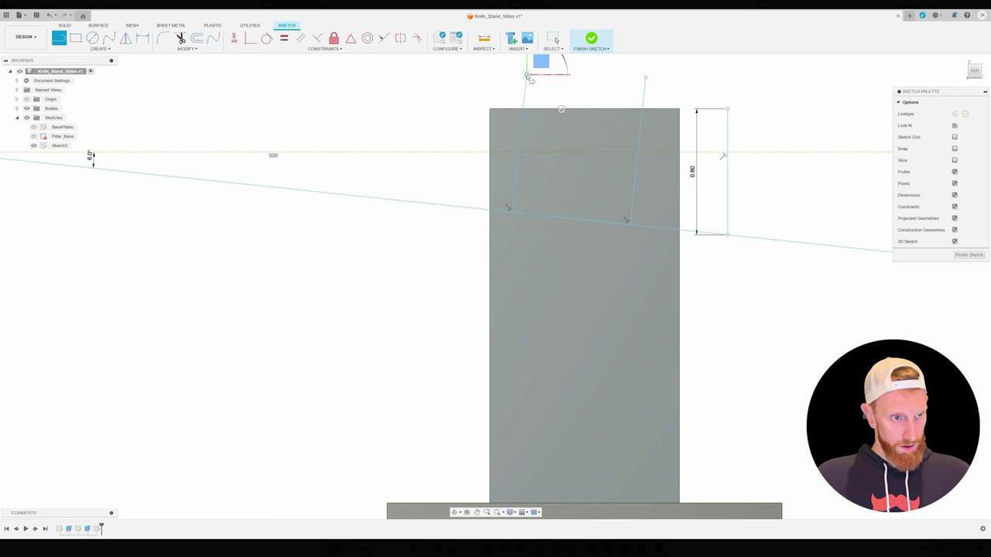
{"action": "key", "text": "Escape"}
{"action": "mouse_move", "coordinate": [633, 169]}
{"action": "left_mouse_down"}
{"action": "mouse_move", "coordinate": [659, 172]}
{"action": "mouse_move", "coordinate": [655, 179]}
{"action": "left_mouse_up"}
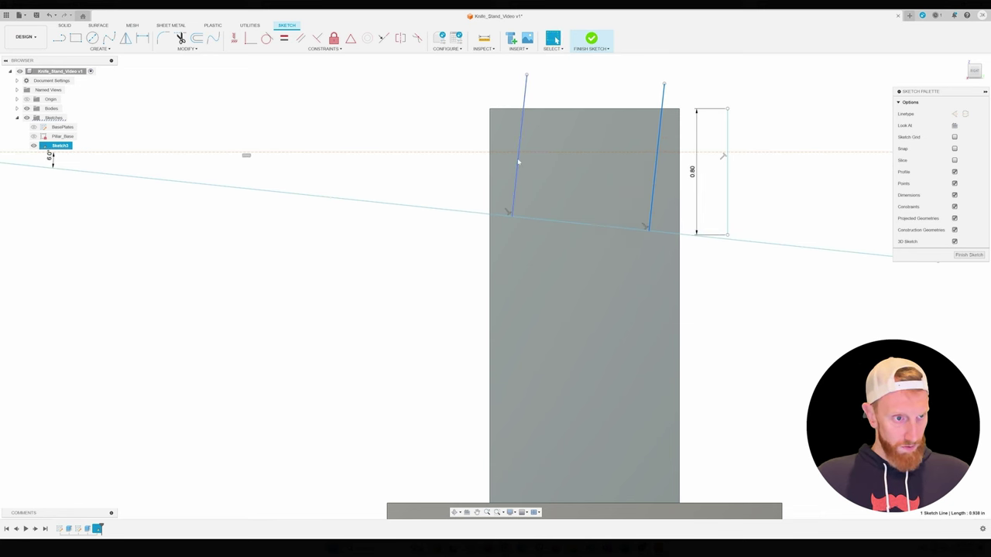
{"action": "left_click_drag", "start_coordinate": [519, 162], "coordinate": [518, 164]}
{"action": "left_click", "coordinate": [484, 38]}
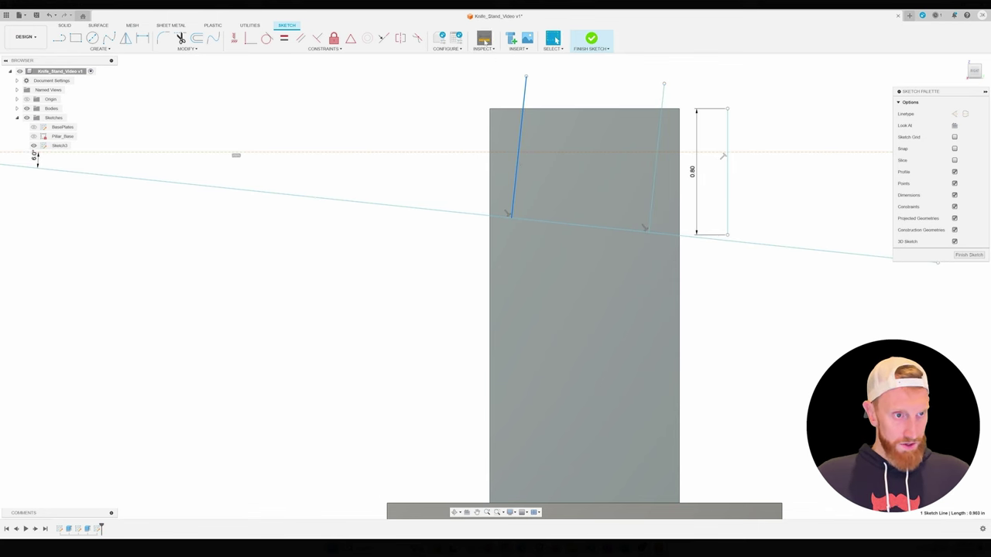
{"action": "left_click", "coordinate": [648, 231]}
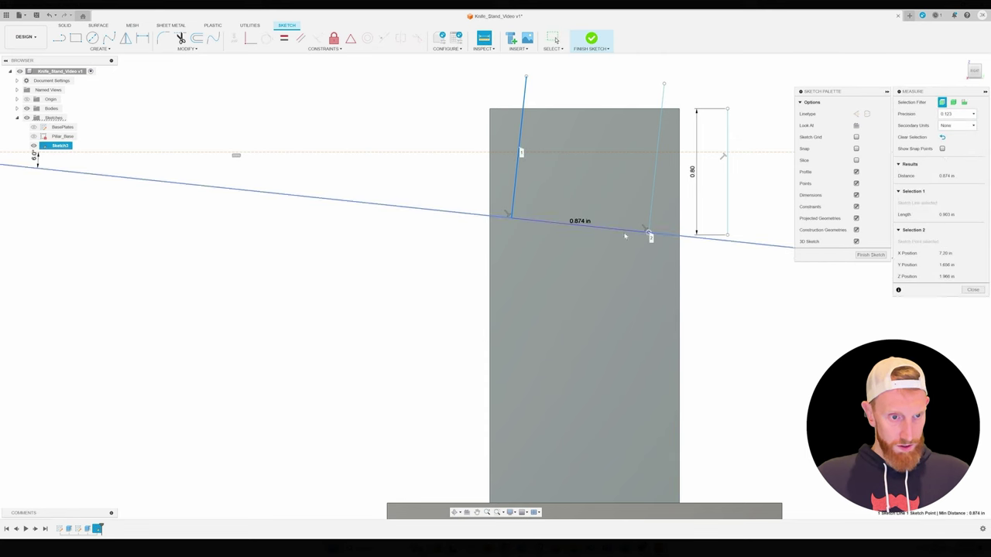
{"action": "left_click", "coordinate": [512, 220]}
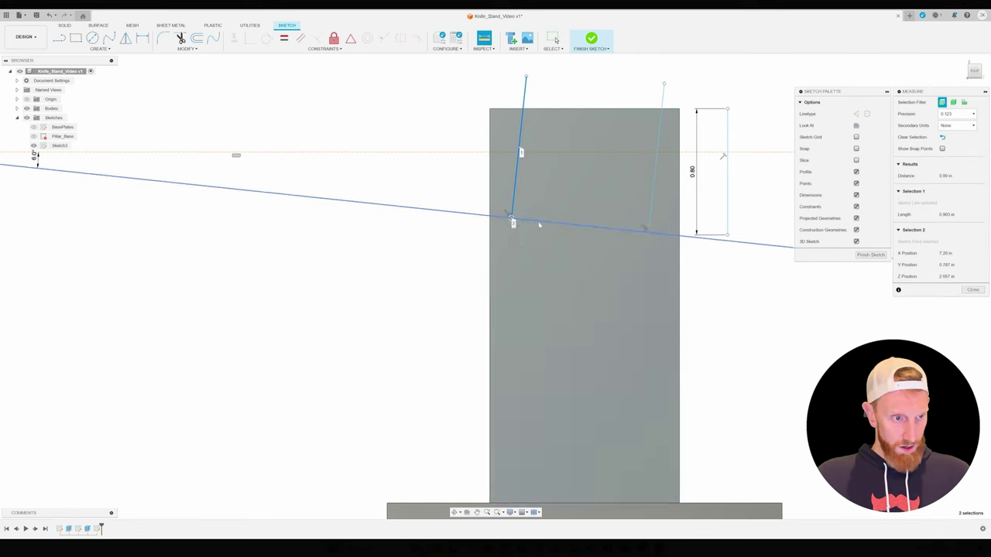
{"action": "key", "text": "Escape"}
{"action": "left_click", "coordinate": [648, 232]}
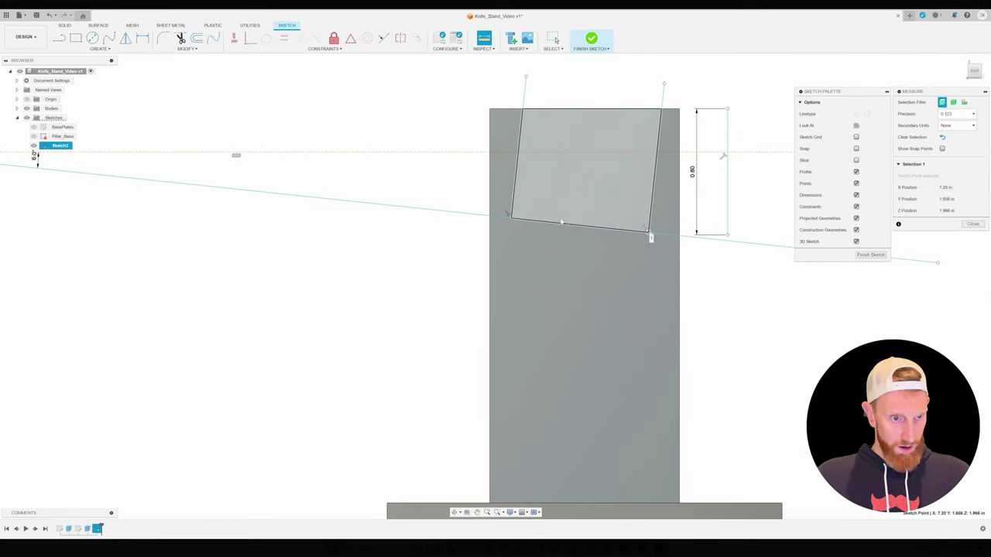
{"action": "left_click", "coordinate": [512, 220]}
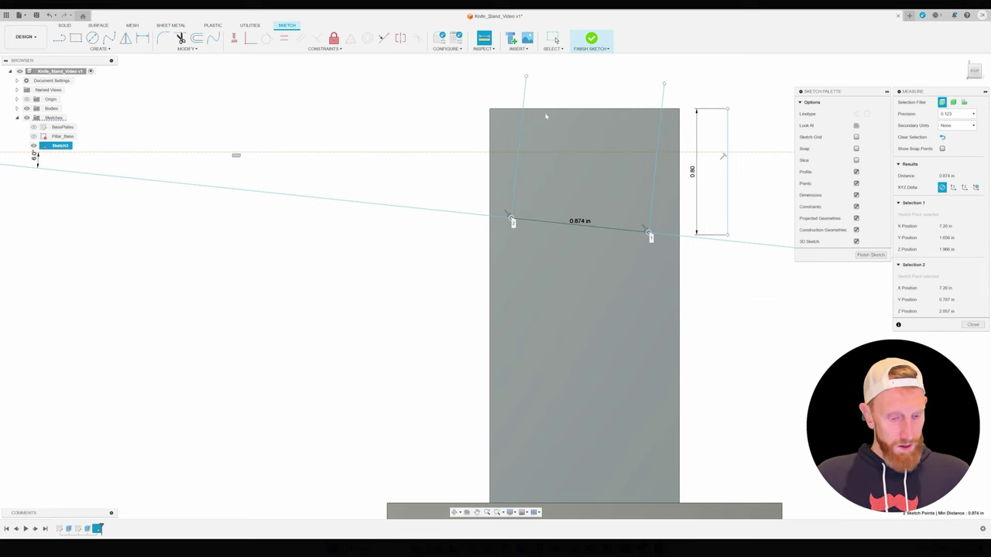
{"action": "key", "text": "Escape"}
{"action": "left_click", "coordinate": [515, 177]}
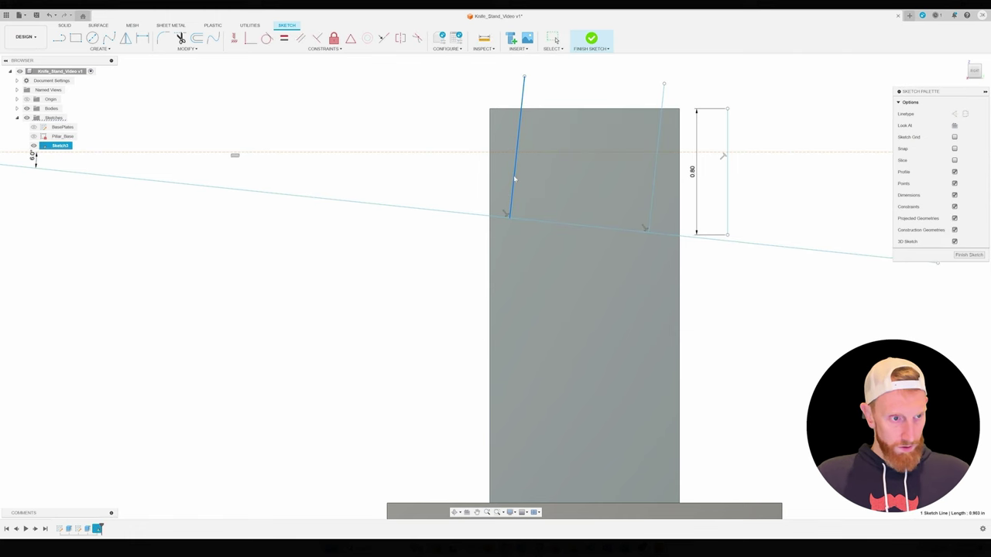
{"action": "left_click", "coordinate": [651, 214]}
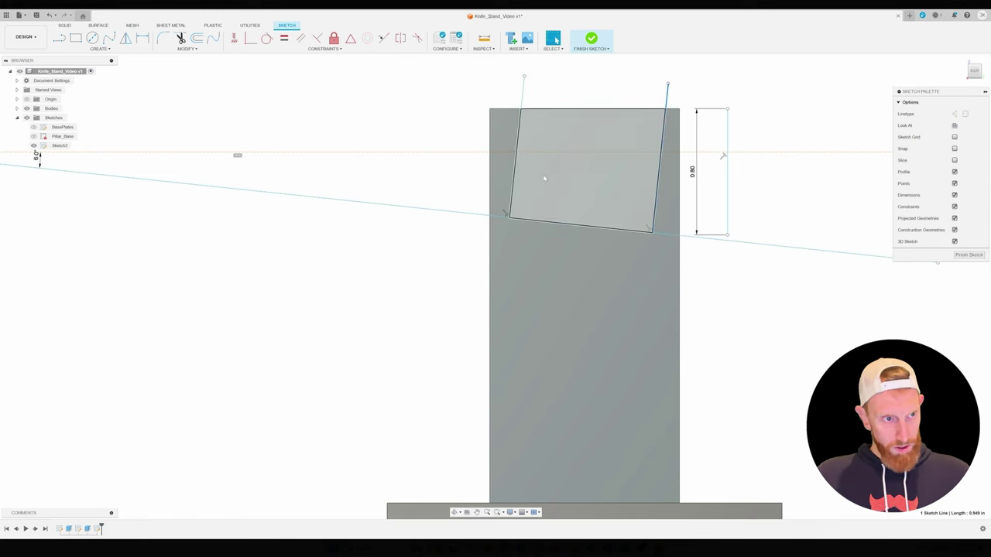
{"action": "left_click", "coordinate": [484, 38]}
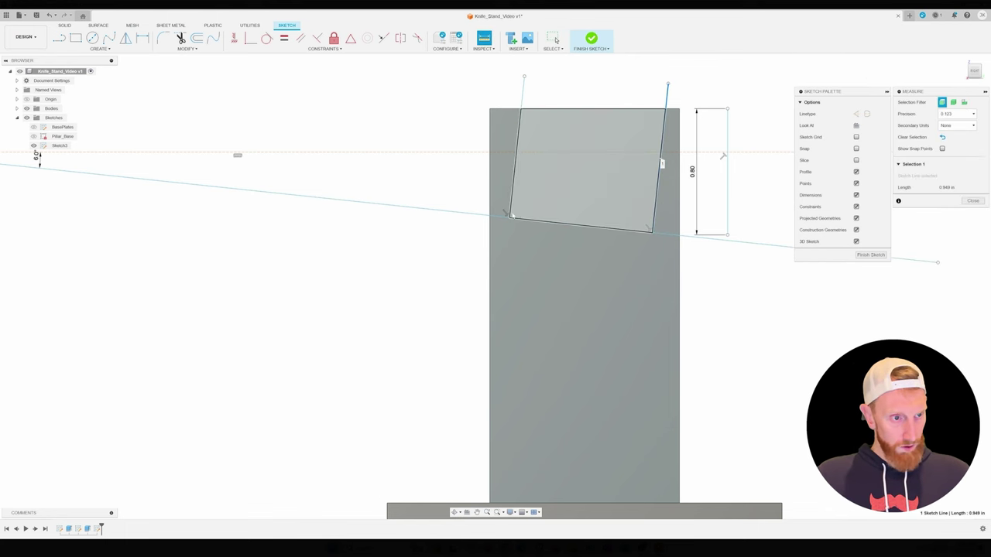
{"action": "left_click", "coordinate": [509, 212]}
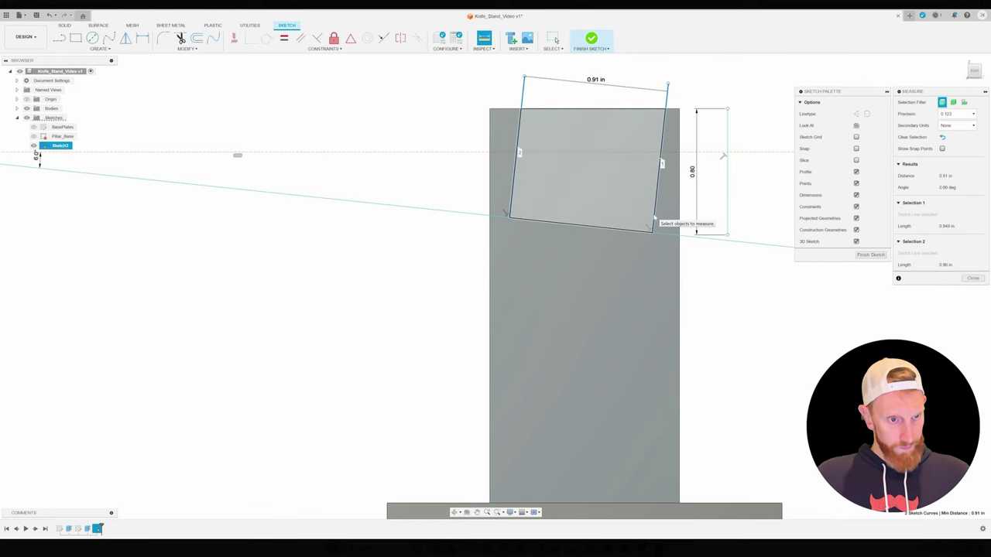
{"action": "key", "text": "Escape"}
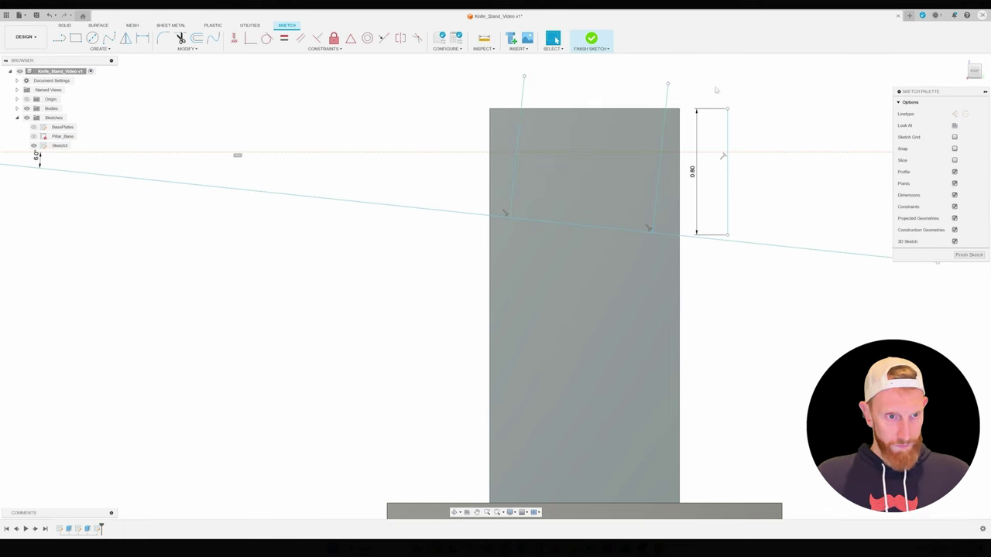
{"action": "key", "text": "l"}
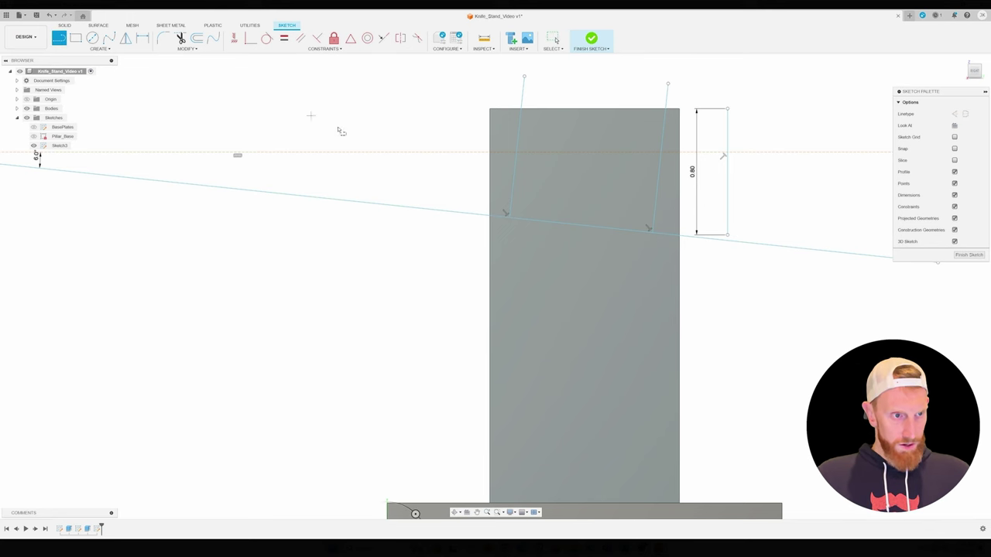
Draw a vertical line and a top line to the right slot line, closing the tilted profile
{"action": "left_click", "coordinate": [514, 173]}
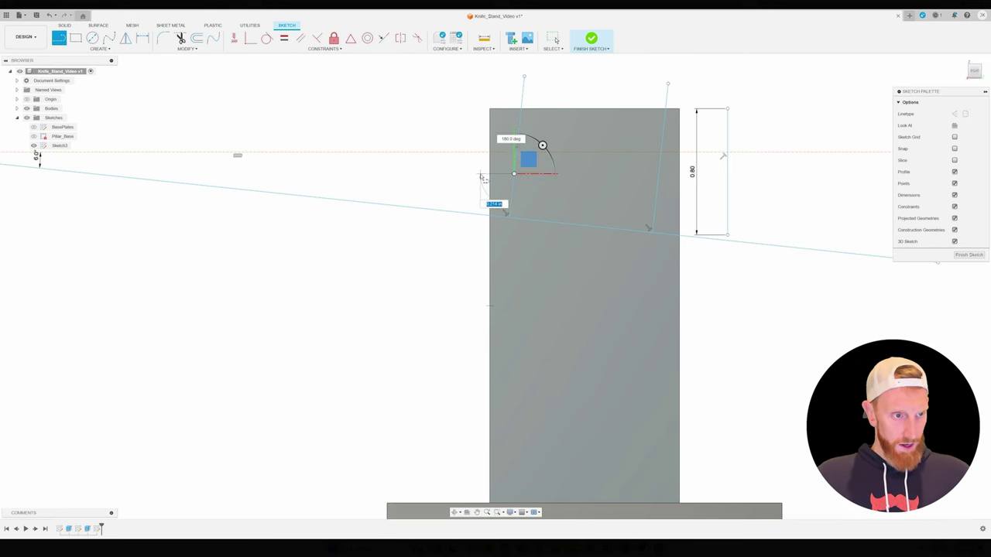
{"action": "key", "text": "Escape"}
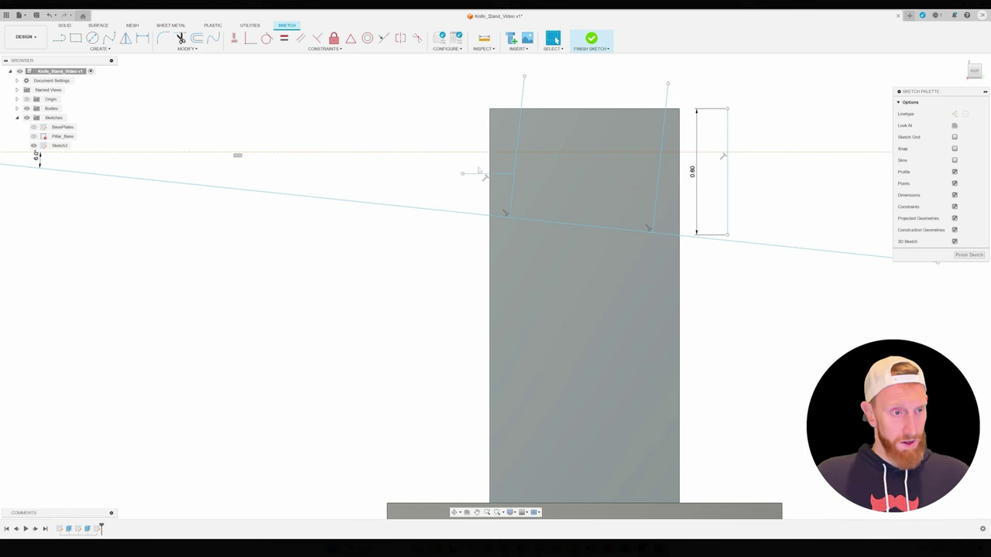
{"action": "left_click", "coordinate": [475, 174]}
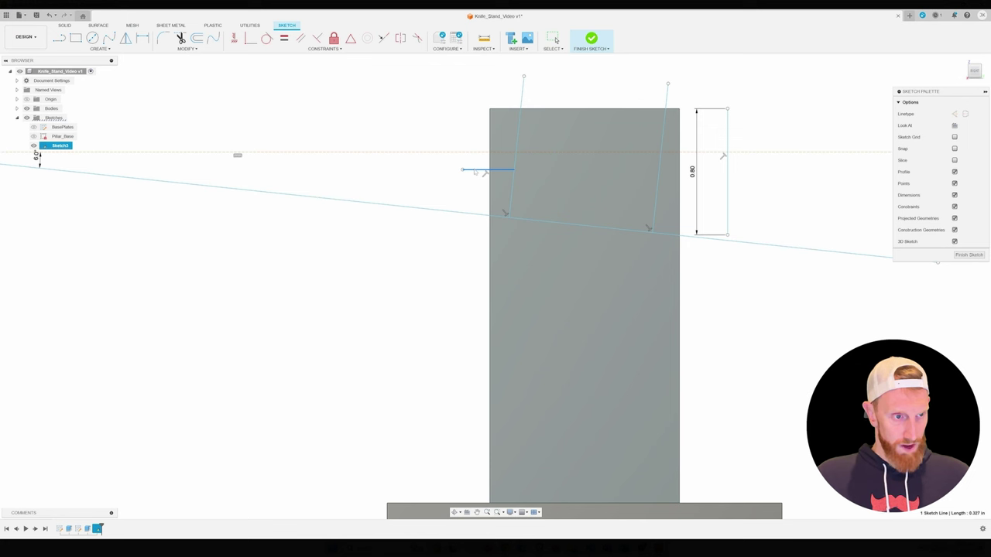
{"action": "key", "text": "Escape"}
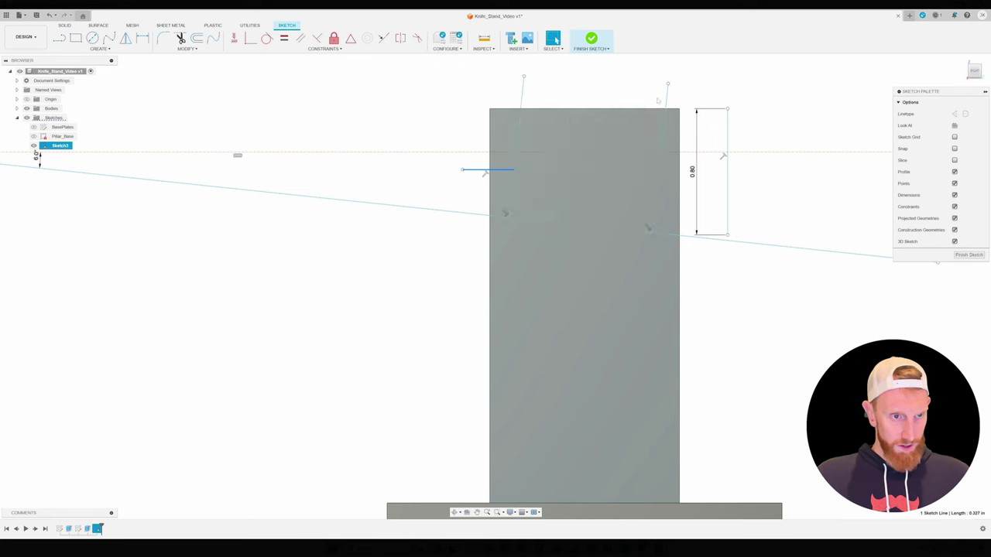
{"action": "key", "text": "l"}
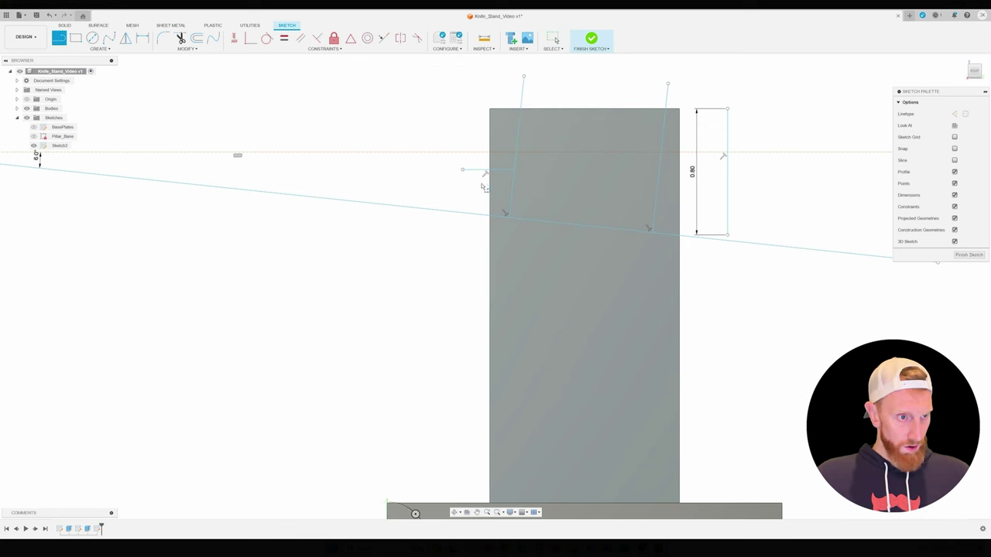
{"action": "left_click", "coordinate": [462, 169]}
{"action": "left_click", "coordinate": [463, 62]}
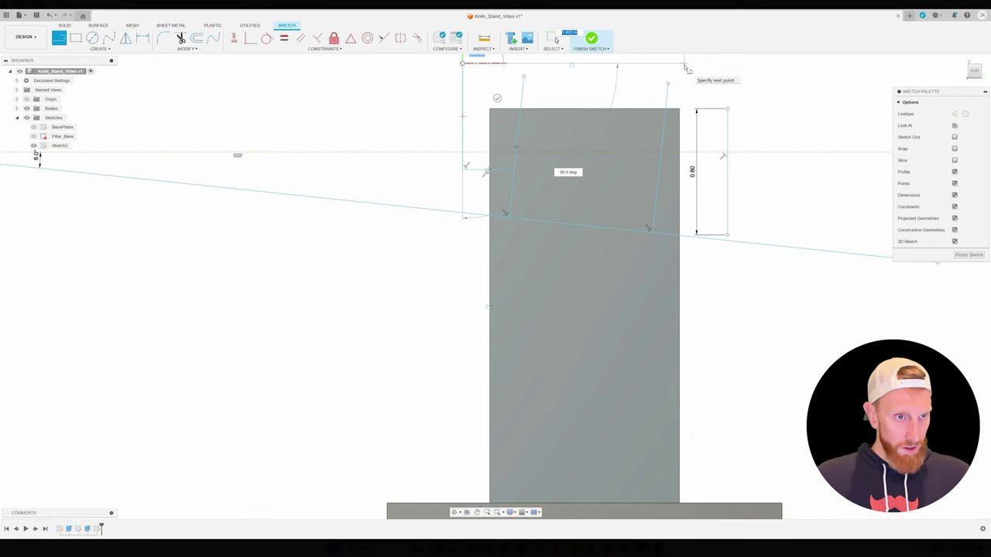
{"action": "middle_click_drag", "start_coordinate": [685, 68], "coordinate": [707, 144]}
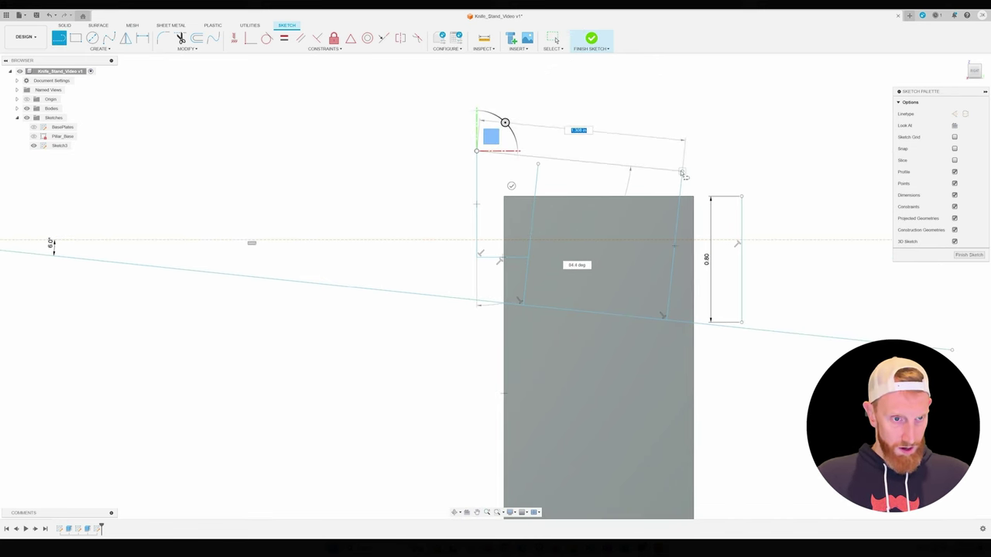
{"action": "left_click", "coordinate": [682, 173]}
{"action": "key", "text": "Escape"}
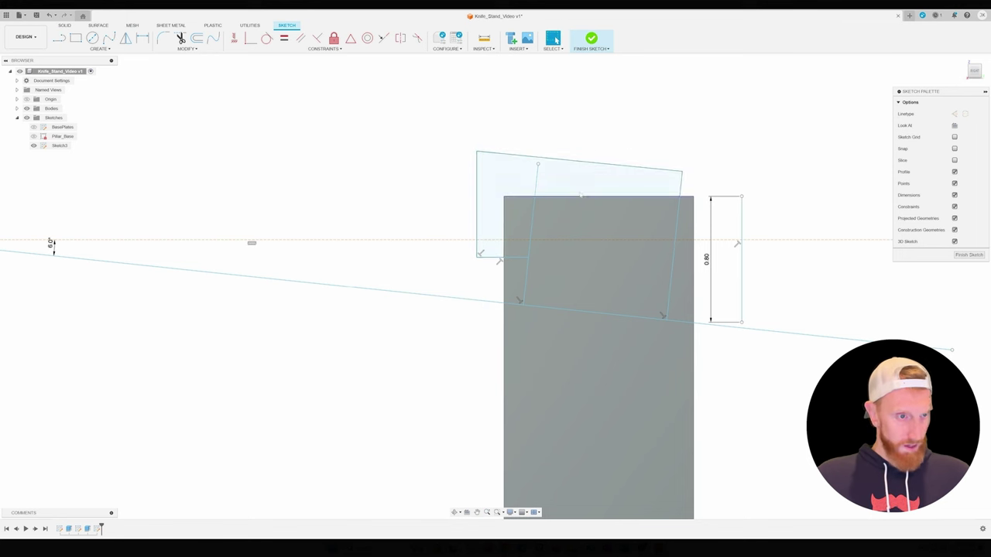
Trim the stray vertical stub and leftover segment to form the notch
{"action": "left_click", "coordinate": [179, 39]}
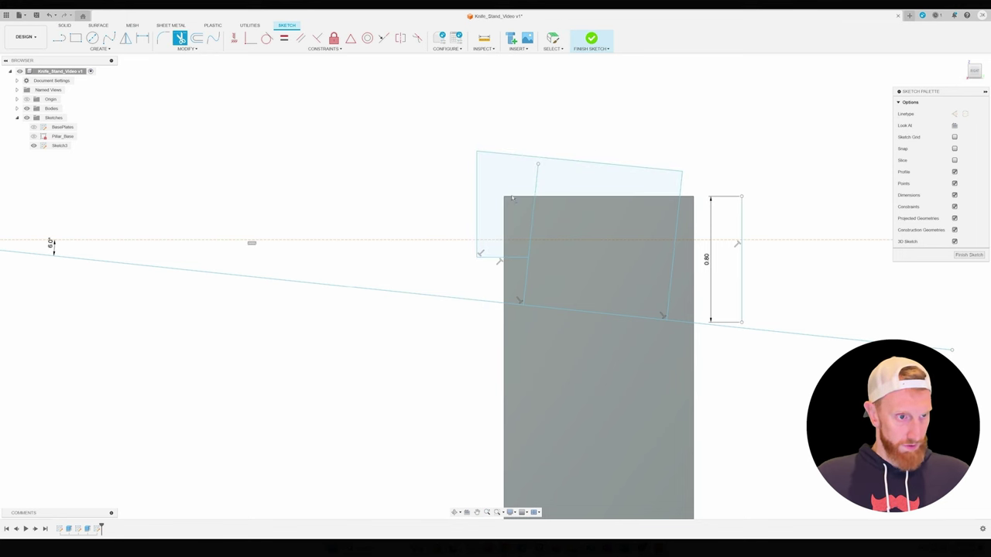
{"action": "left_click", "coordinate": [537, 186]}
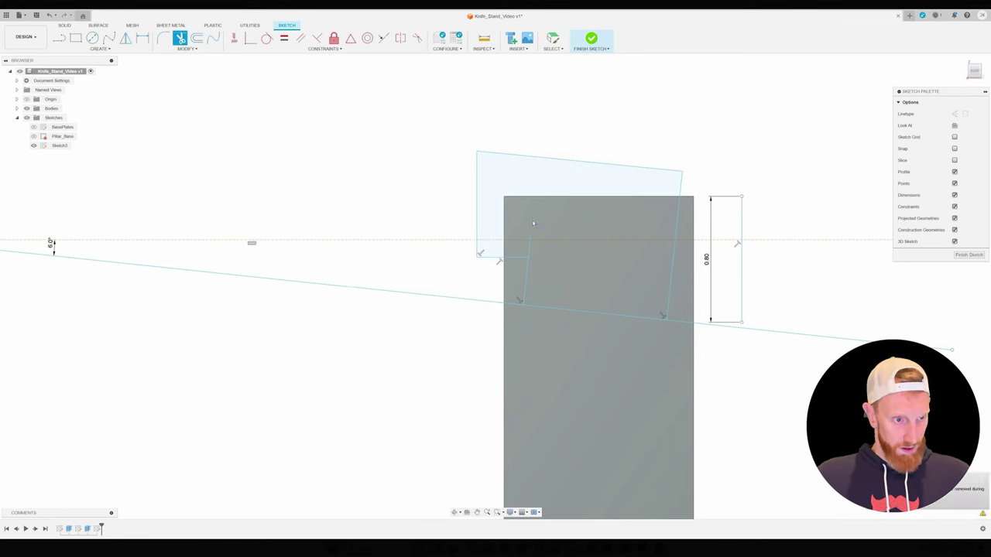
{"action": "left_click", "coordinate": [534, 249]}
{"action": "key", "text": "Escape"}
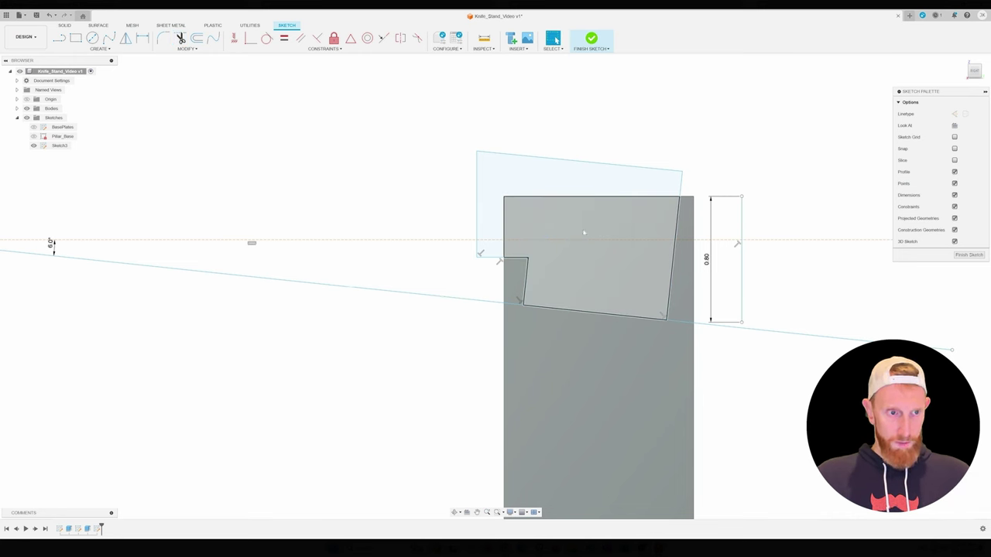
{"action": "left_click", "coordinate": [968, 255]}
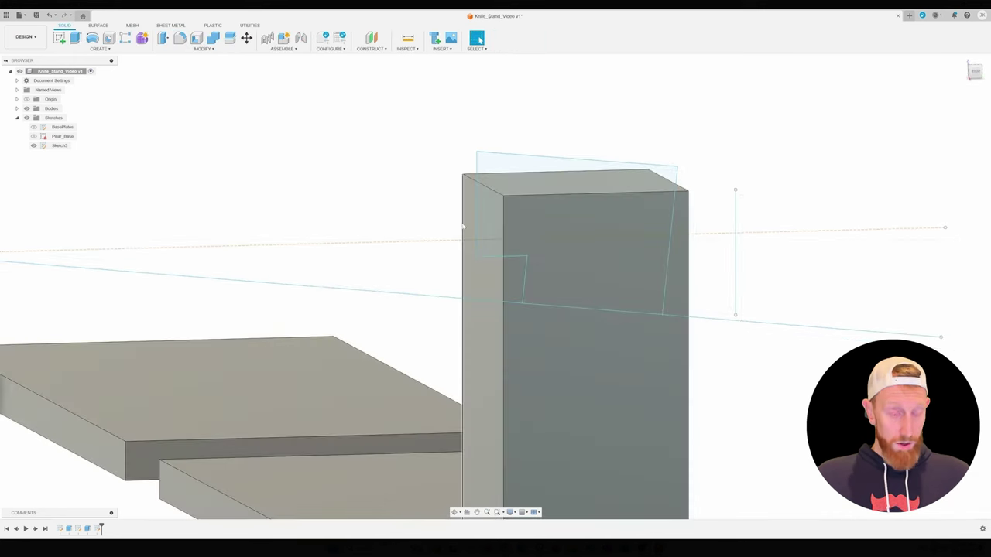
{"action": "middle_click_drag", "start_coordinate": [442, 247], "coordinate": [605, 253], "text": "shift"}
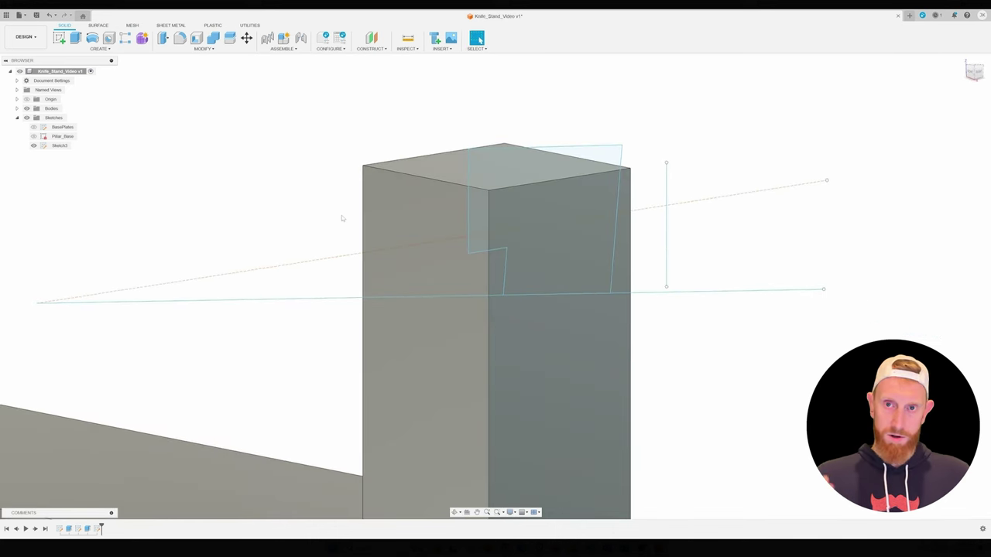
{"action": "scroll", "coordinate": [343, 218], "scroll_direction": "down", "scroll_amount": 5}
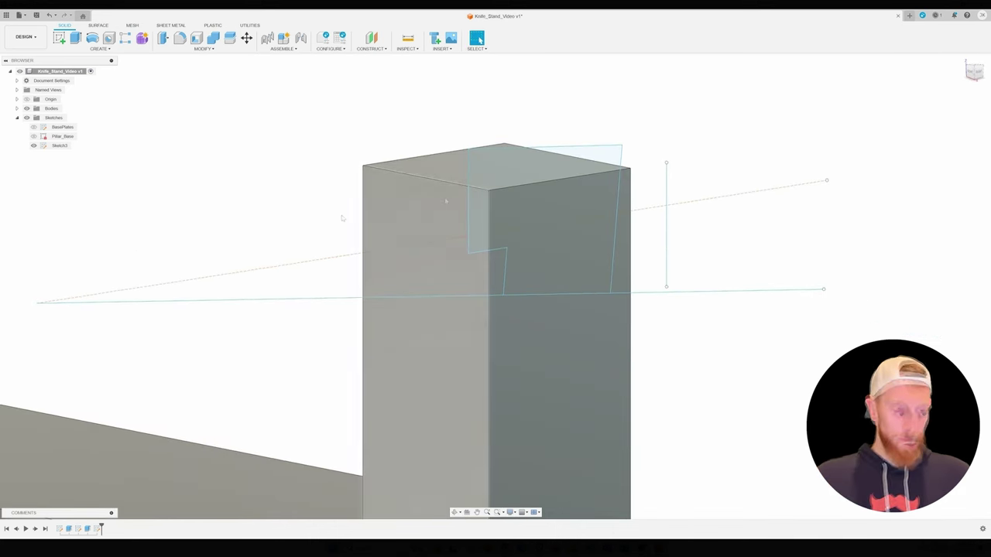
{"action": "scroll", "coordinate": [449, 217], "scroll_direction": "down", "scroll_amount": 2}
{"action": "middle_click_drag", "start_coordinate": [353, 192], "coordinate": [709, 279]}
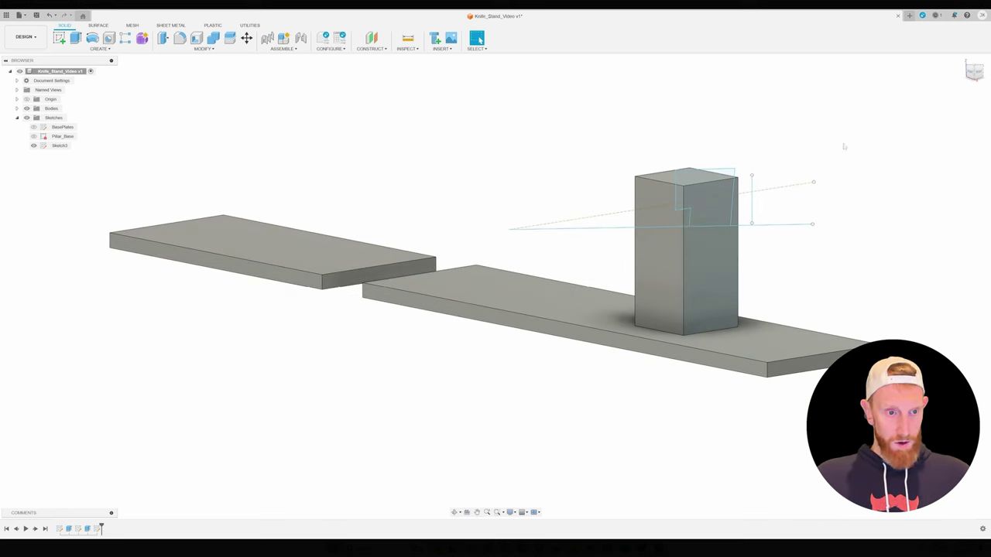
{"action": "left_click", "coordinate": [974, 74]}
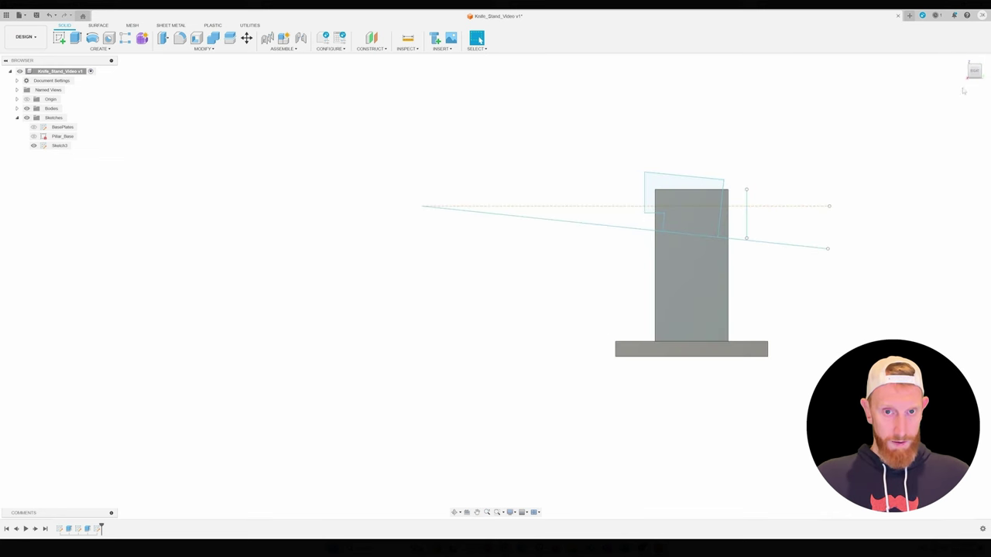
{"action": "left_click", "coordinate": [973, 71]}
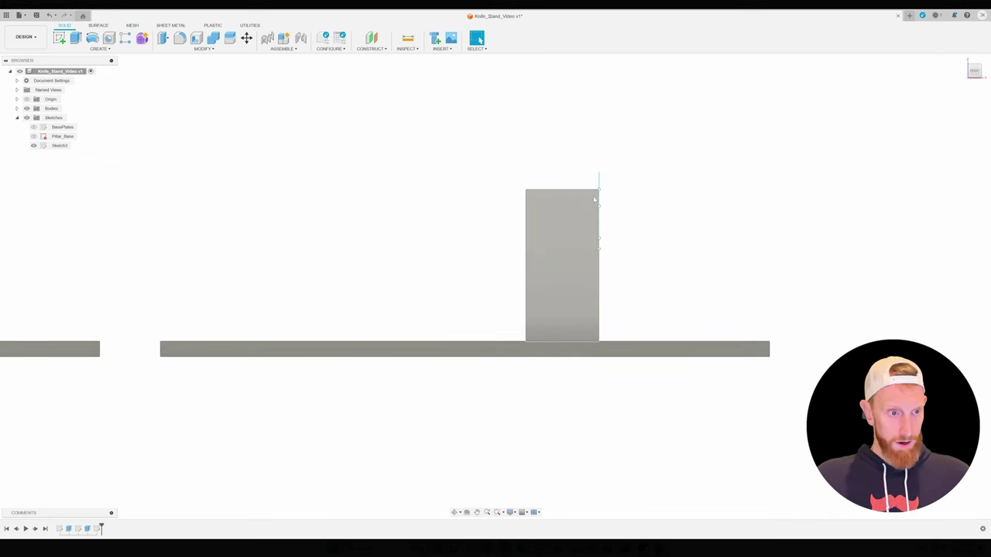
{"action": "left_click", "coordinate": [964, 60]}
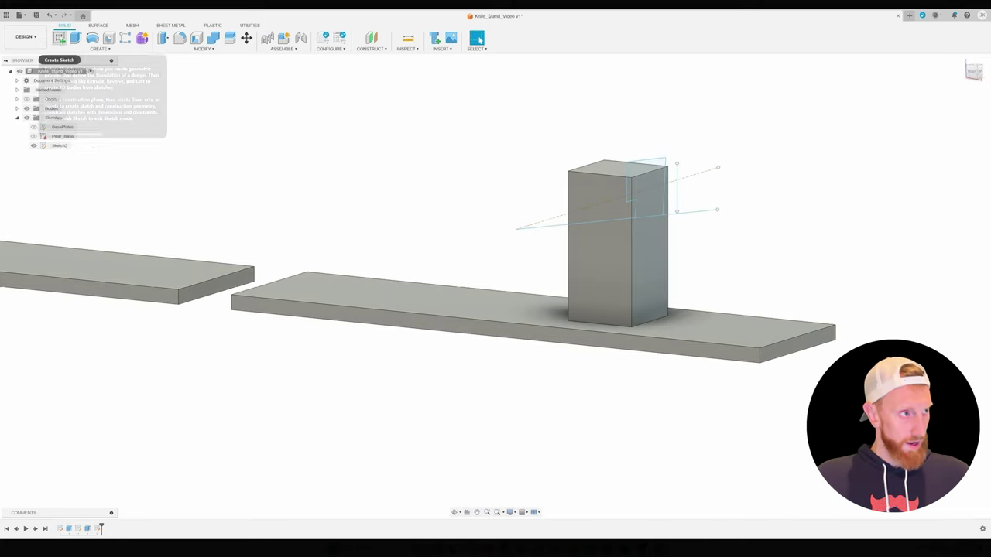
Start a sketch on the pillar face and draw a line from the pillar edge to the left plate
{"action": "left_click", "coordinate": [61, 39]}
{"action": "left_click", "coordinate": [595, 191]}
{"action": "key", "text": "c"}
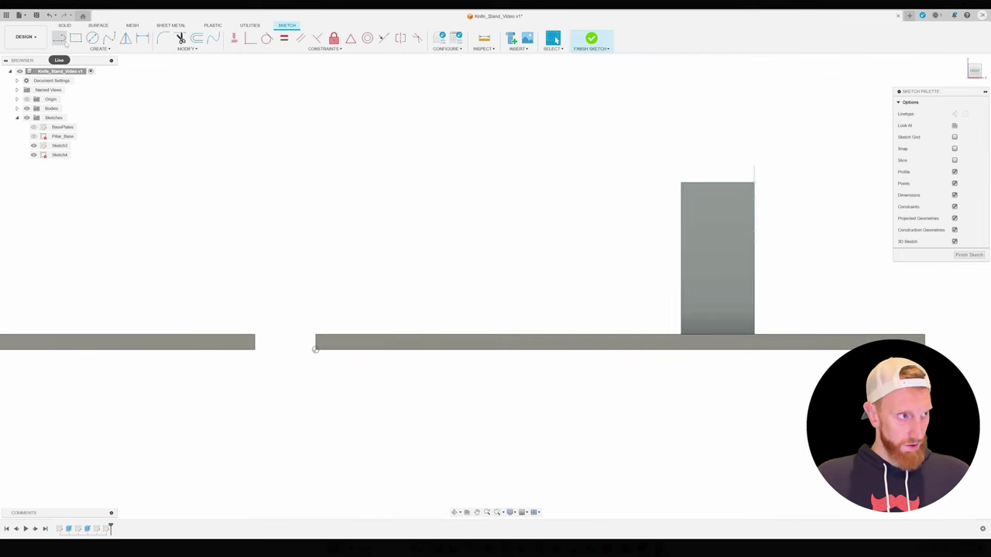
{"action": "key", "text": "l"}
{"action": "left_click", "coordinate": [315, 349]}
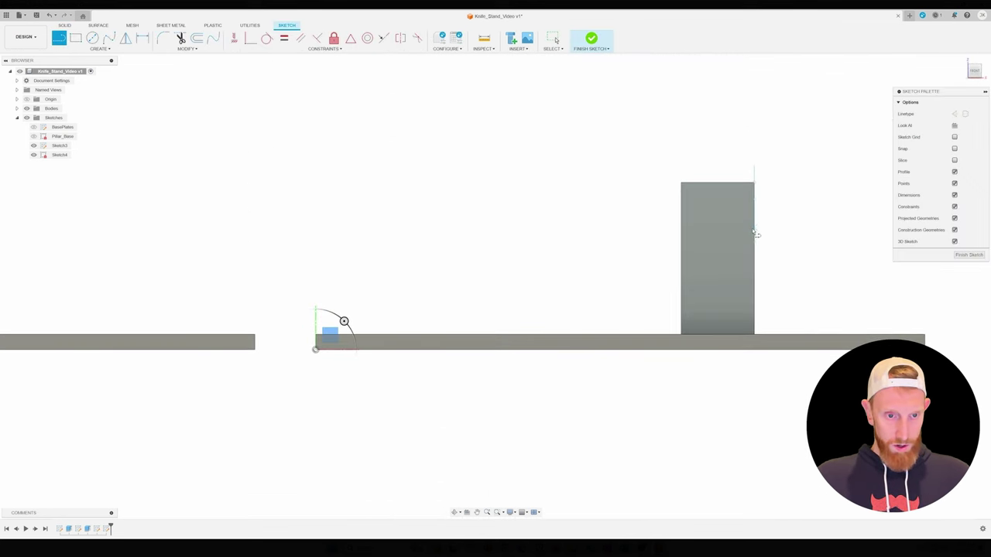
{"action": "middle_click_drag", "start_coordinate": [817, 249], "coordinate": [646, 276], "text": "shift"}
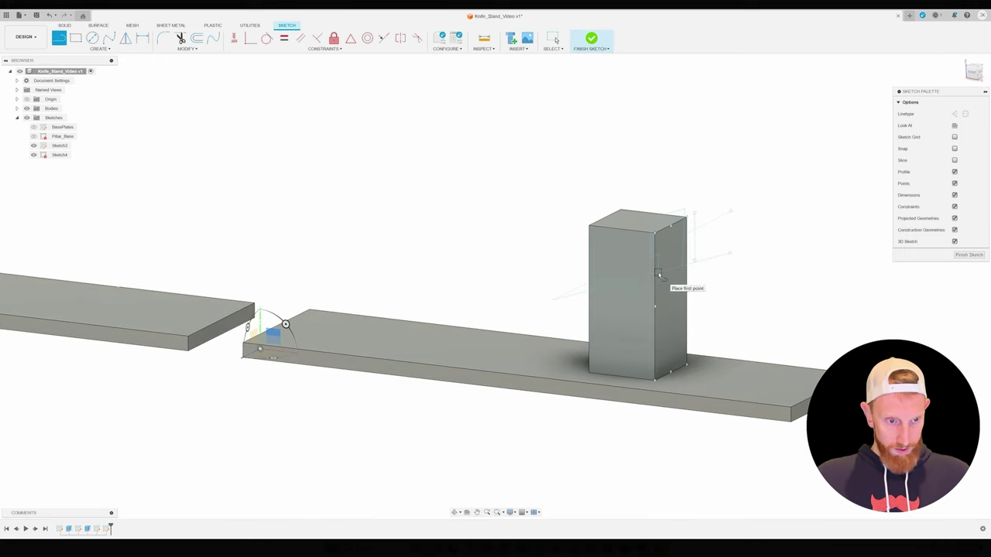
{"action": "left_click", "coordinate": [657, 264]}
{"action": "mouse_move", "coordinate": [515, 311]}
{"action": "middle_mouse_down", "text": "shift"}
{"action": "mouse_move", "coordinate": [545, 291]}
{"action": "mouse_move", "coordinate": [545, 302]}
{"action": "middle_mouse_up", "text": "shift"}
{"action": "mouse_move", "coordinate": [173, 315]}
{"action": "middle_mouse_down"}
{"action": "mouse_move", "coordinate": [546, 260]}
{"action": "mouse_move", "coordinate": [503, 269]}
{"action": "middle_mouse_up"}
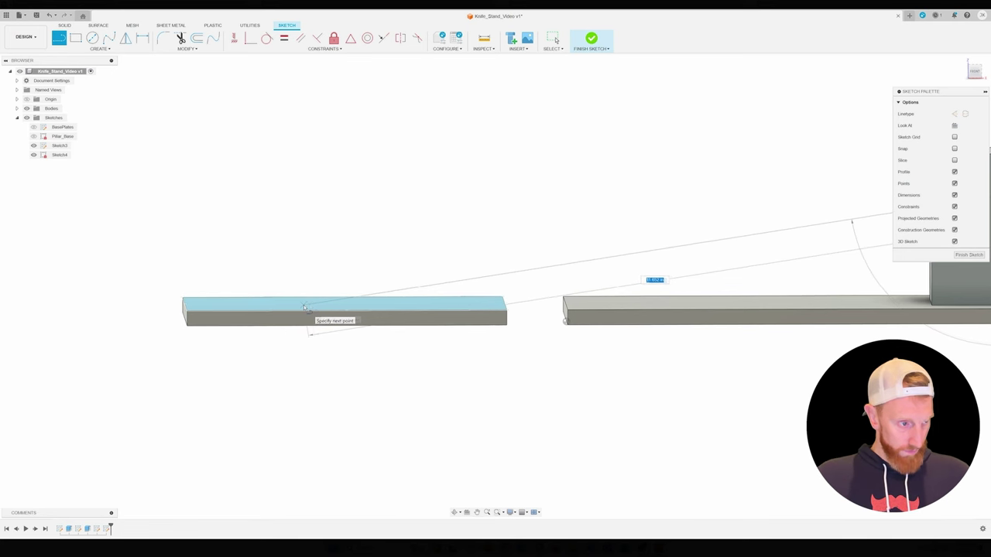
{"action": "left_click", "coordinate": [304, 306]}
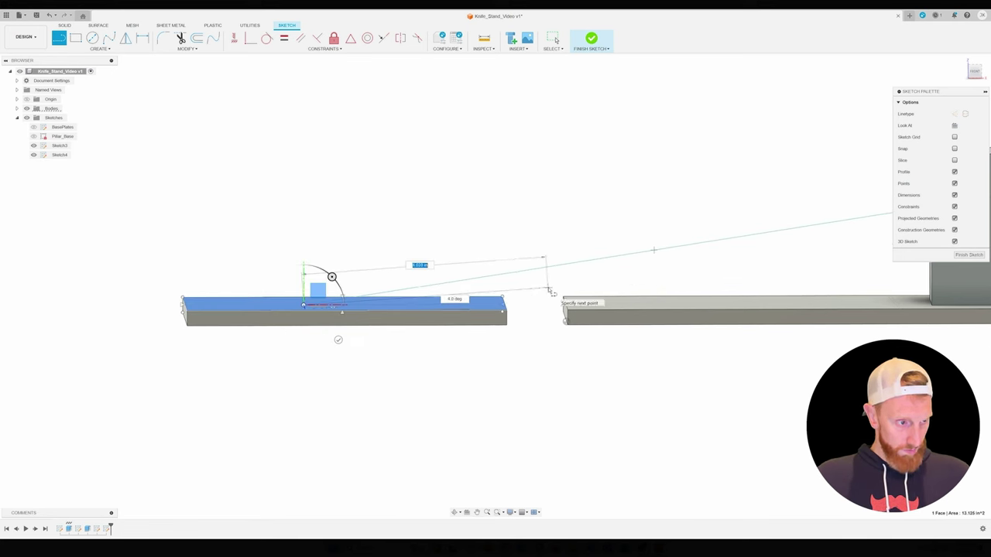
{"action": "key", "text": "Escape"}
Move the line's far end so it runs straight to the plate's middle
{"action": "middle_click_drag", "start_coordinate": [707, 277], "coordinate": [589, 300], "text": "shift"}
{"action": "key", "text": "F6"}
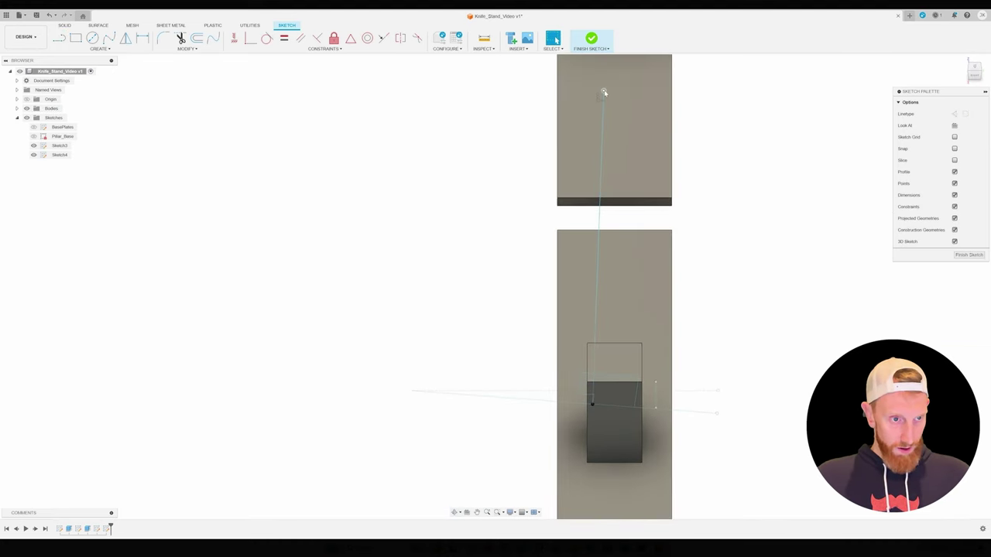
{"action": "left_click_drag", "start_coordinate": [604, 92], "coordinate": [592, 93]}
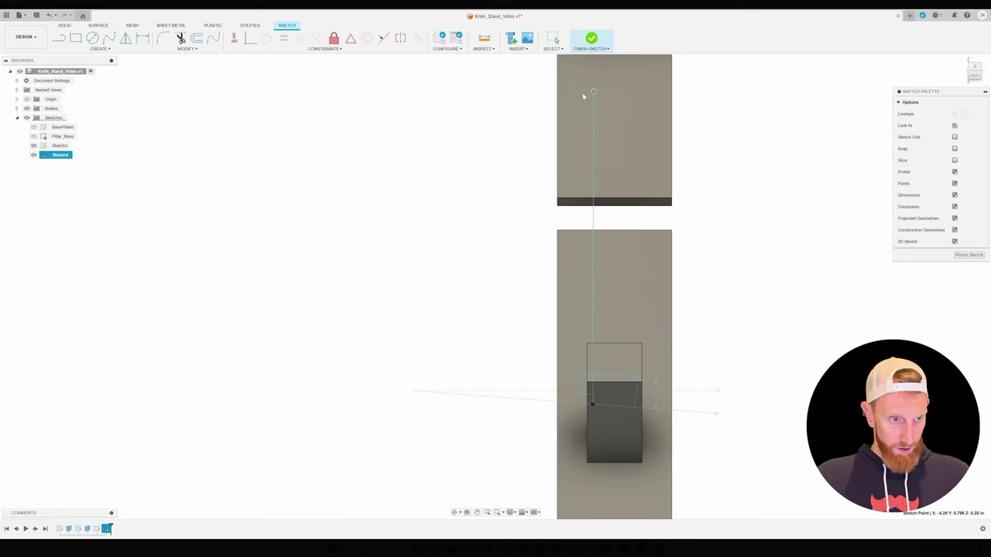
{"action": "key", "text": "F6"}
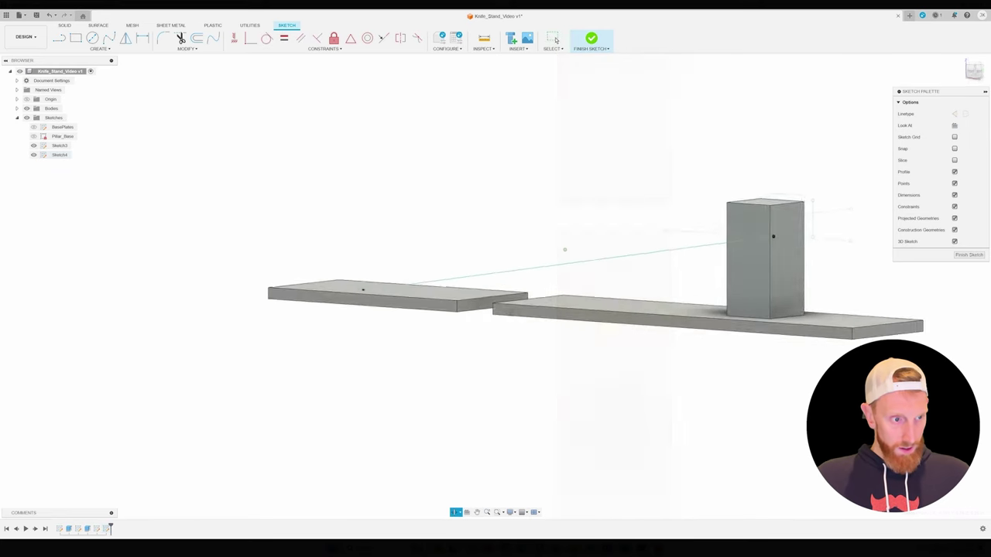
{"action": "middle_click_drag", "start_coordinate": [476, 318], "coordinate": [852, 233], "text": "shift"}
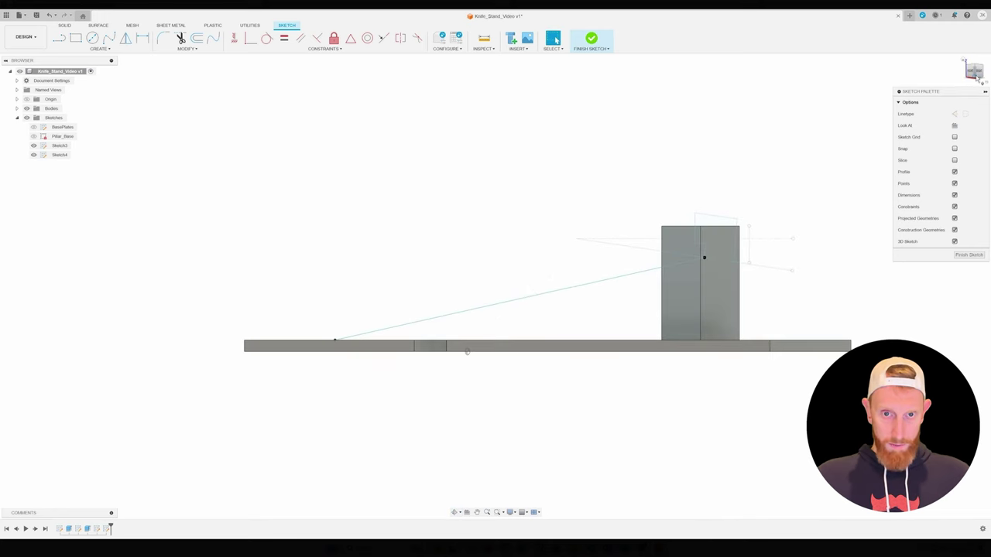
{"action": "left_click", "coordinate": [977, 70]}
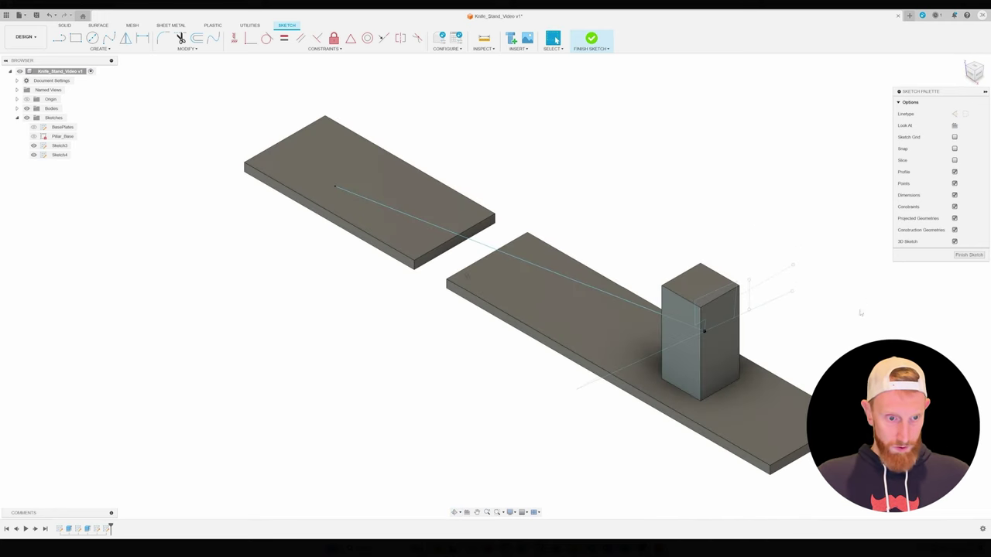
Finish the path sketch and rename Sketch4 to SweepPath
{"action": "left_click", "coordinate": [960, 256]}
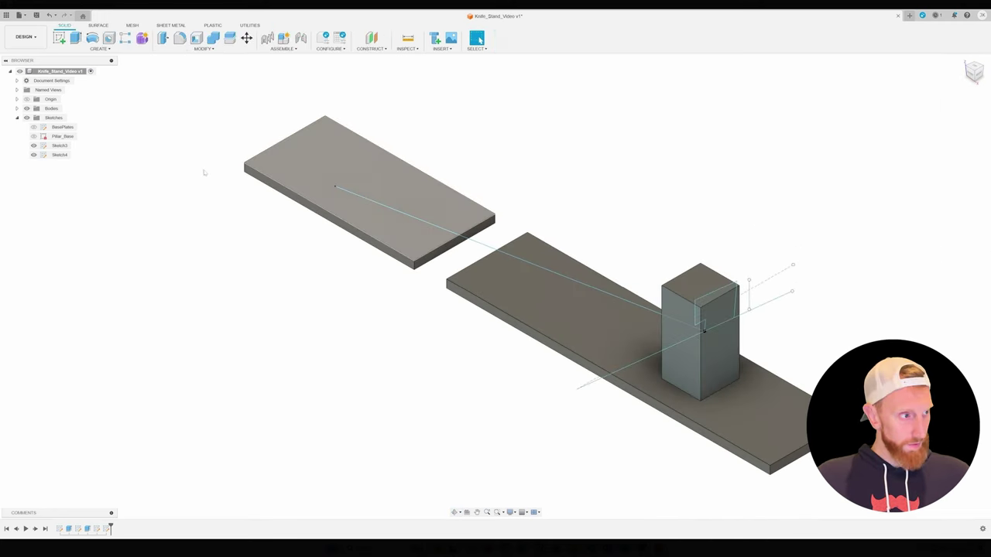
{"action": "right_click", "coordinate": [53, 156]}
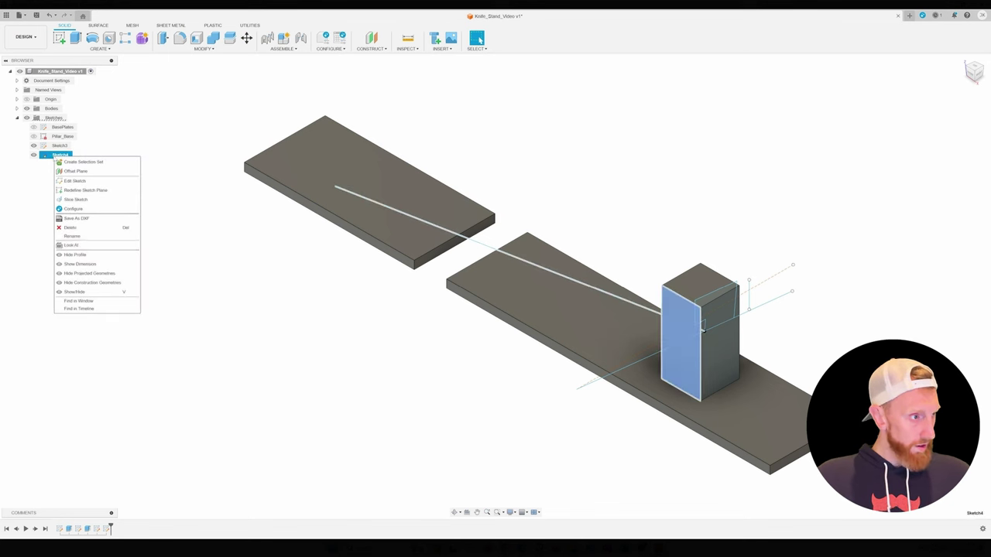
{"action": "left_click", "coordinate": [89, 239]}
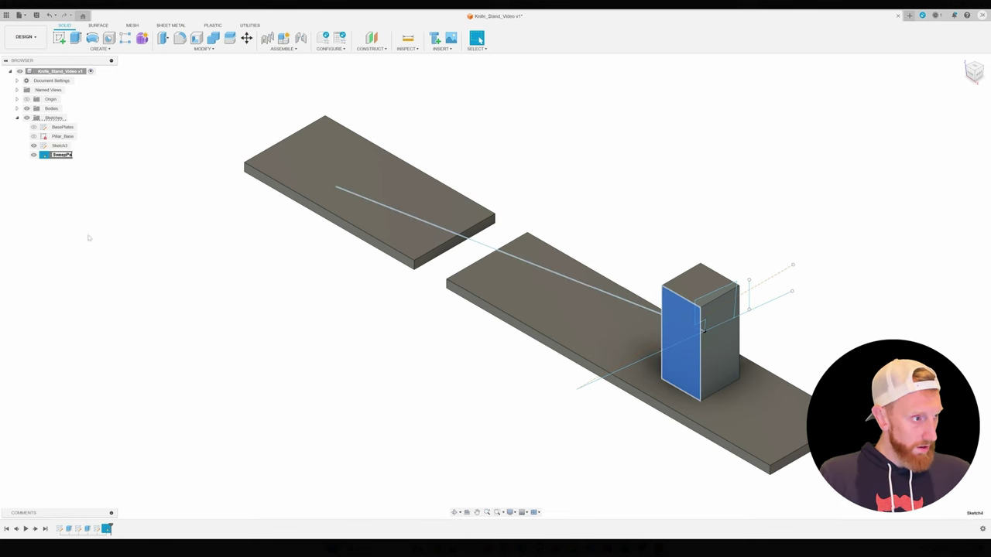
{"action": "type", "text": "SweepPath"}
{"action": "key", "text": "Return"}
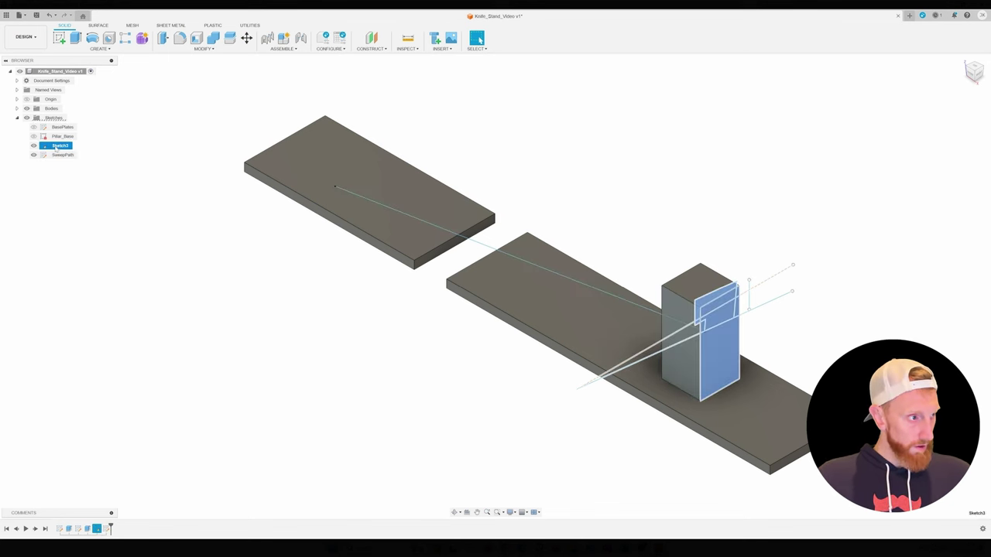
Rename Sketch3 to Pillar_Handle_Cut
{"action": "right_click", "coordinate": [60, 145]}
{"action": "left_click", "coordinate": [69, 230]}
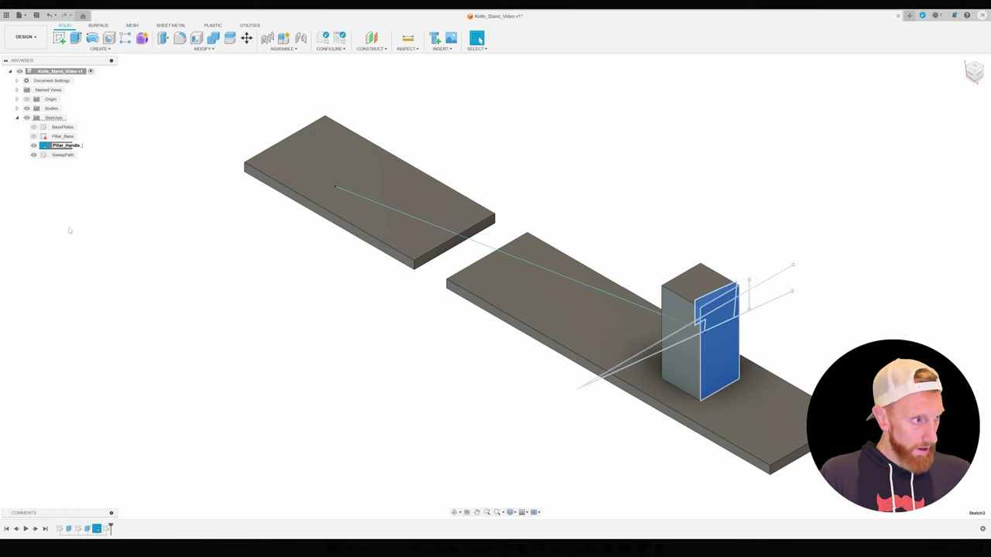
{"action": "scroll", "coordinate": [622, 280], "scroll_direction": "up", "scroll_amount": 3}
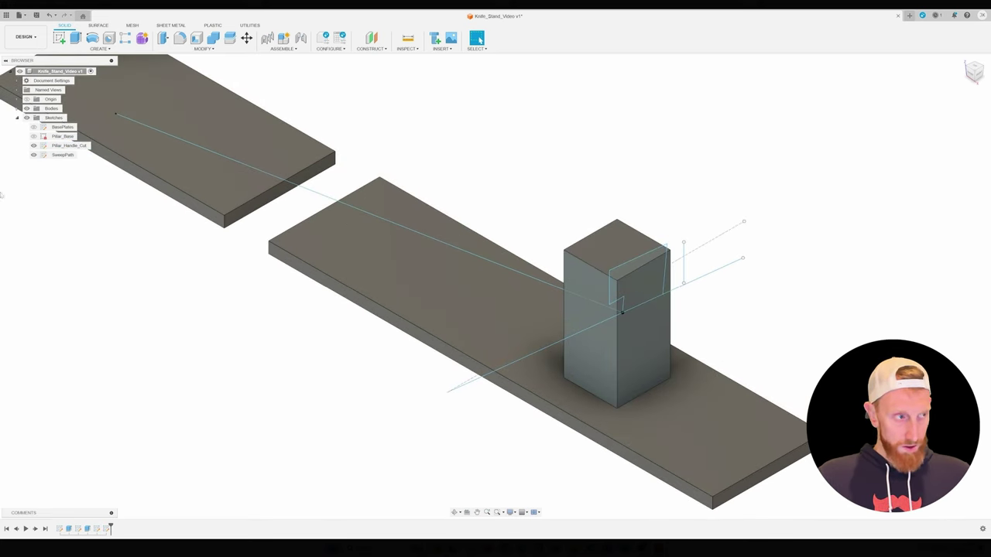
Hide the solid bodies and select the outer and inner L-shaped profiles
{"action": "left_click", "coordinate": [27, 109]}
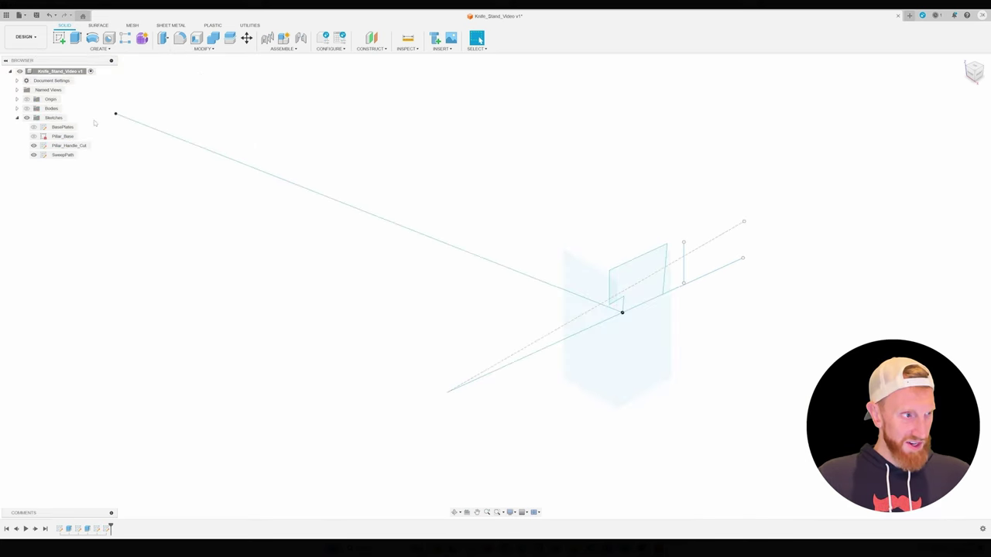
{"action": "middle_click_drag", "start_coordinate": [643, 290], "coordinate": [761, 364], "text": "shift"}
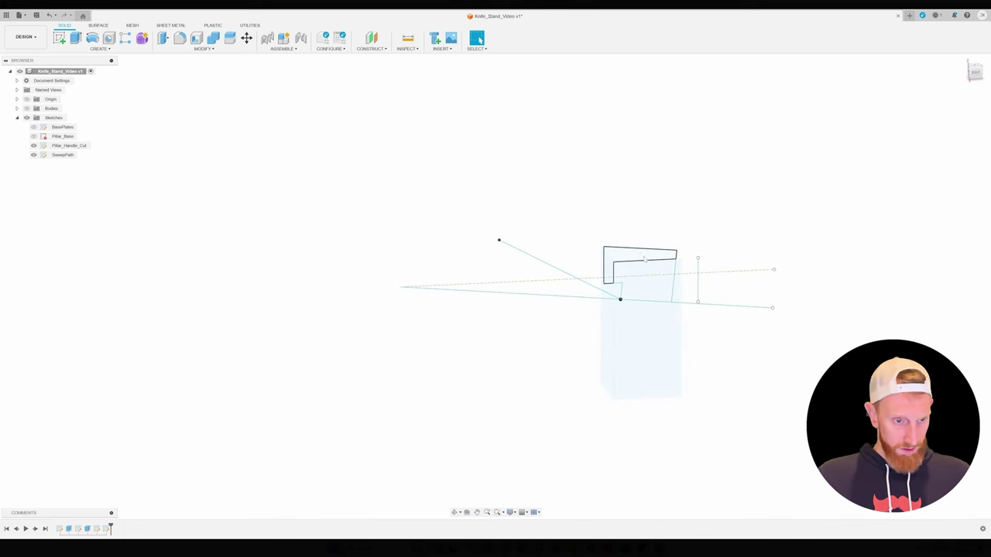
{"action": "left_click", "coordinate": [641, 254]}
{"action": "left_click", "coordinate": [636, 266], "text": "shift"}
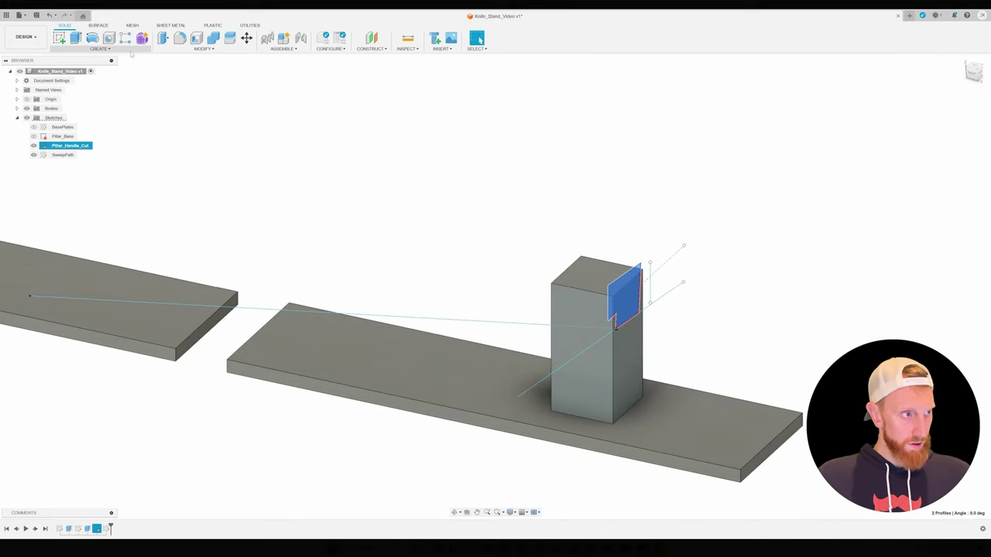
Start a sweep of the two L-shaped profiles along the SweepPath line and preview the cut
{"action": "left_click", "coordinate": [116, 49]}
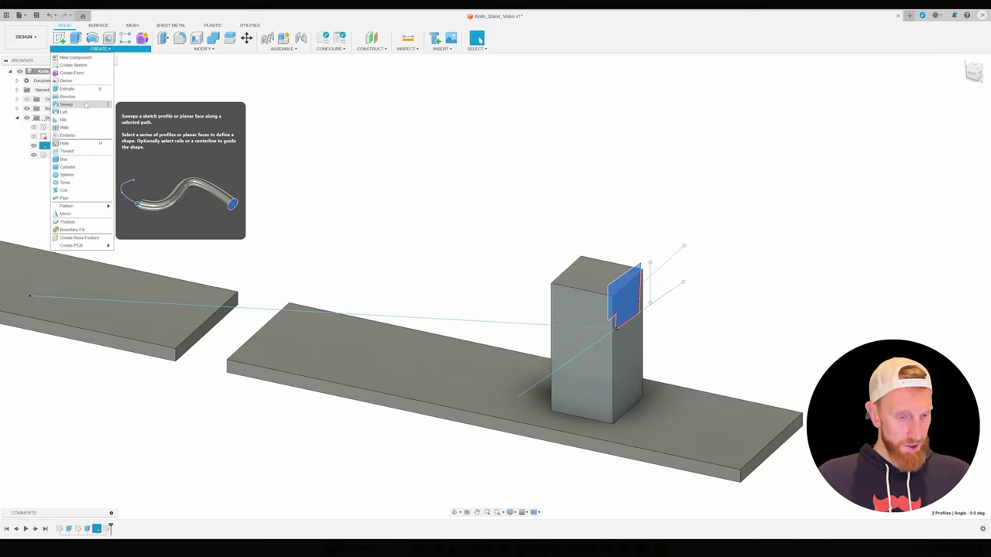
{"action": "left_click", "coordinate": [87, 104]}
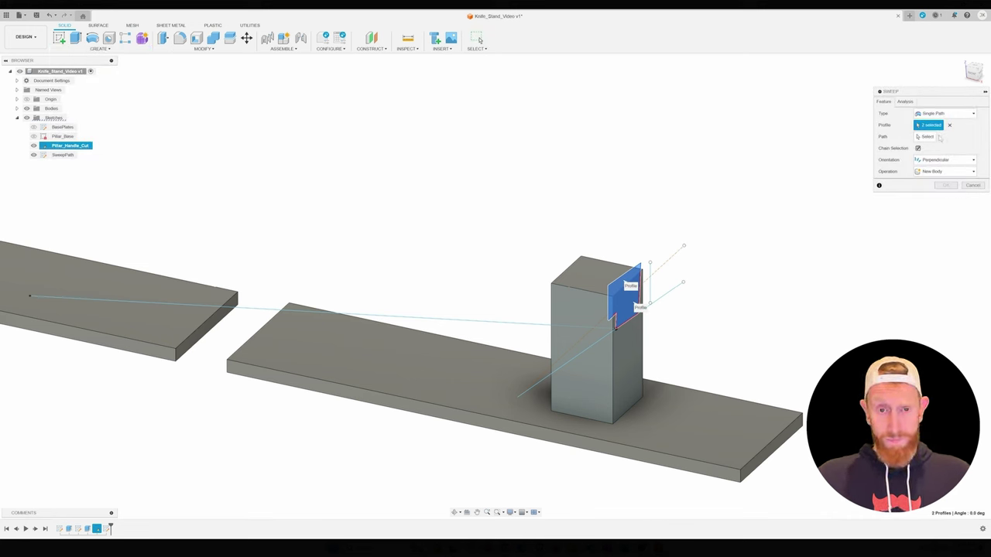
{"action": "left_click", "coordinate": [928, 136]}
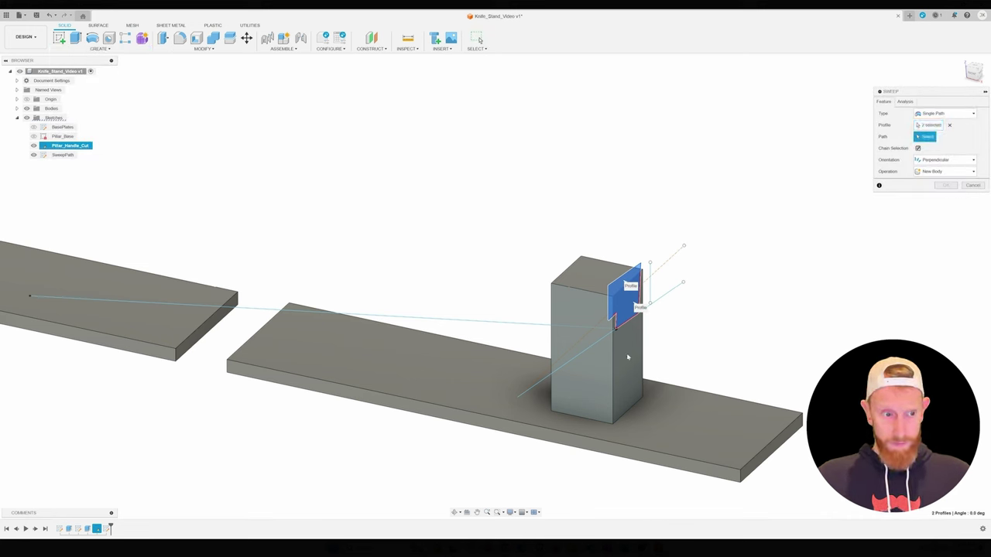
{"action": "left_click", "coordinate": [540, 323]}
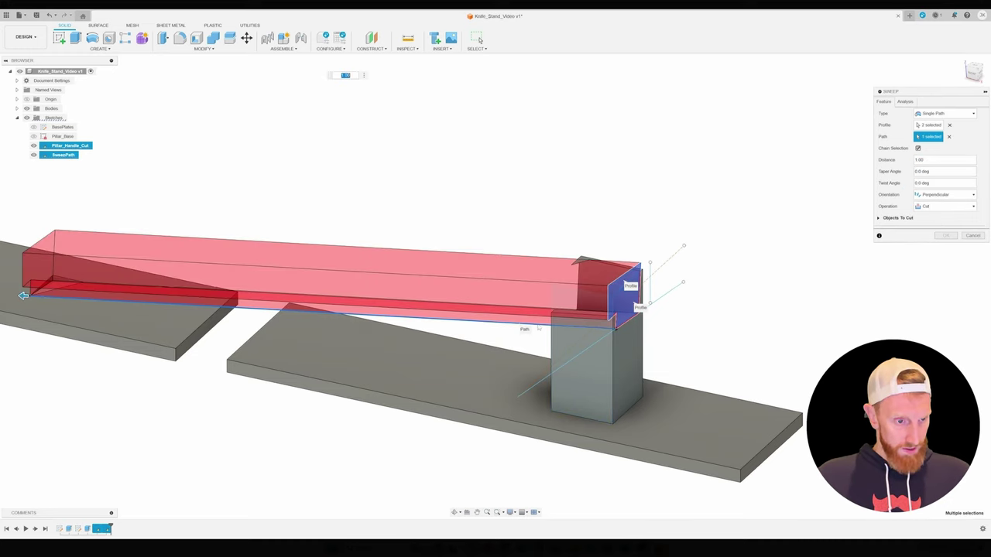
{"action": "middle_click_drag", "start_coordinate": [731, 323], "coordinate": [785, 326], "text": "shift"}
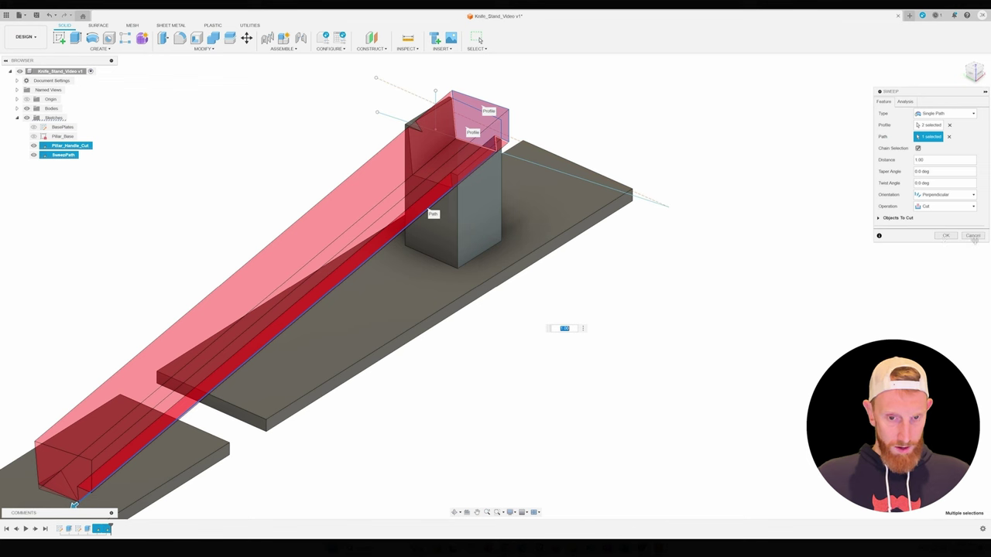
Cancel the sweep and raise the Pillar_Handle_Cut profile's top edge in the Front view
{"action": "left_click", "coordinate": [972, 236]}
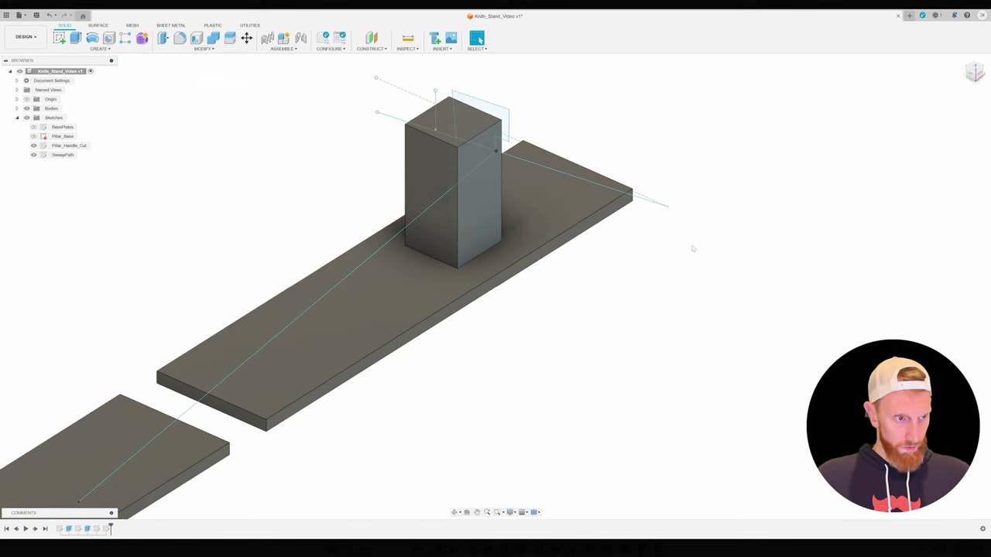
{"action": "right_click", "coordinate": [66, 145]}
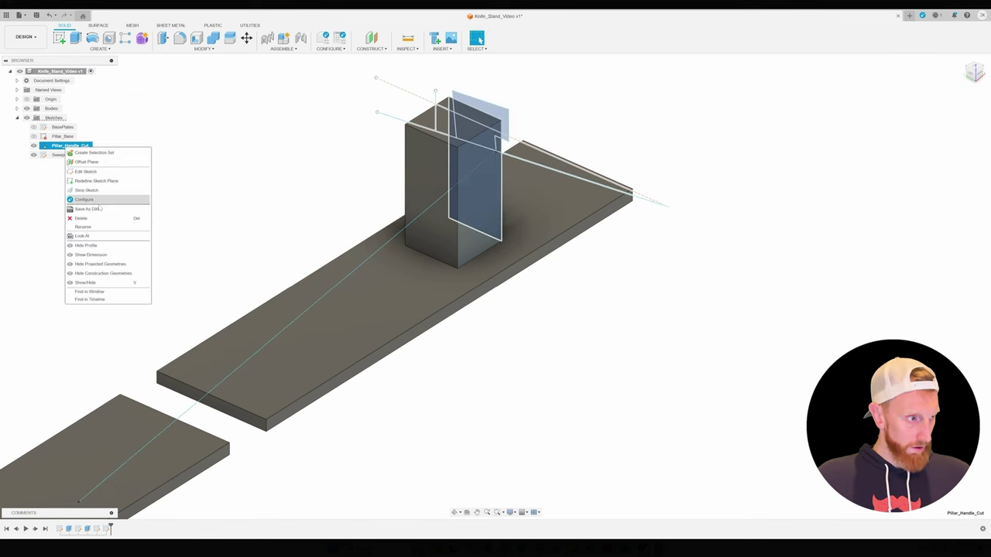
{"action": "left_click", "coordinate": [91, 172]}
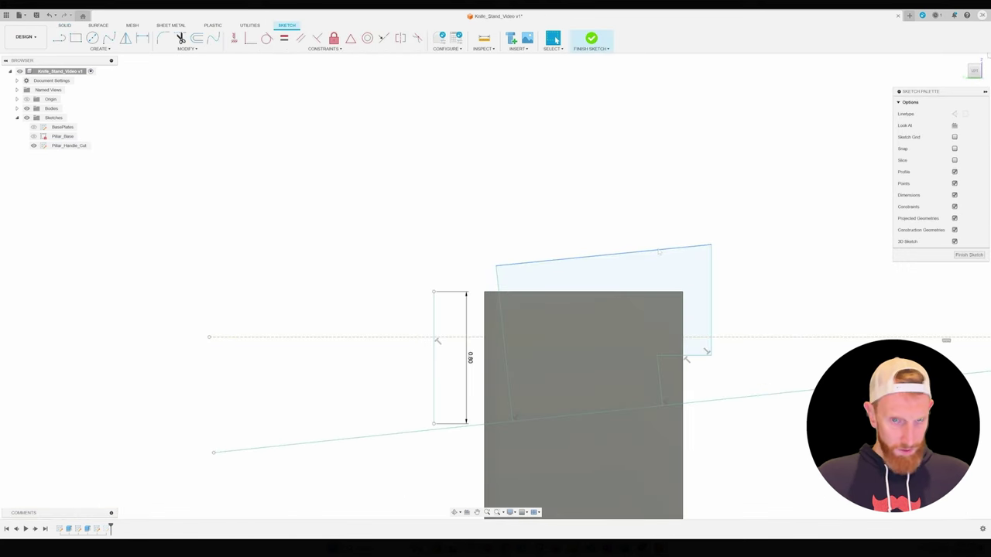
{"action": "left_click", "coordinate": [986, 75]}
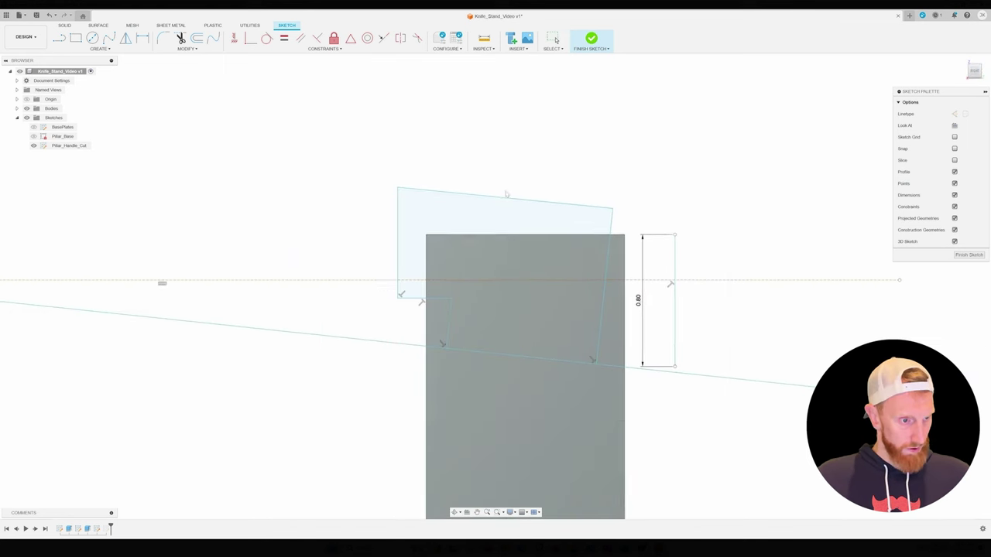
{"action": "left_click_drag", "start_coordinate": [581, 203], "coordinate": [597, 148]}
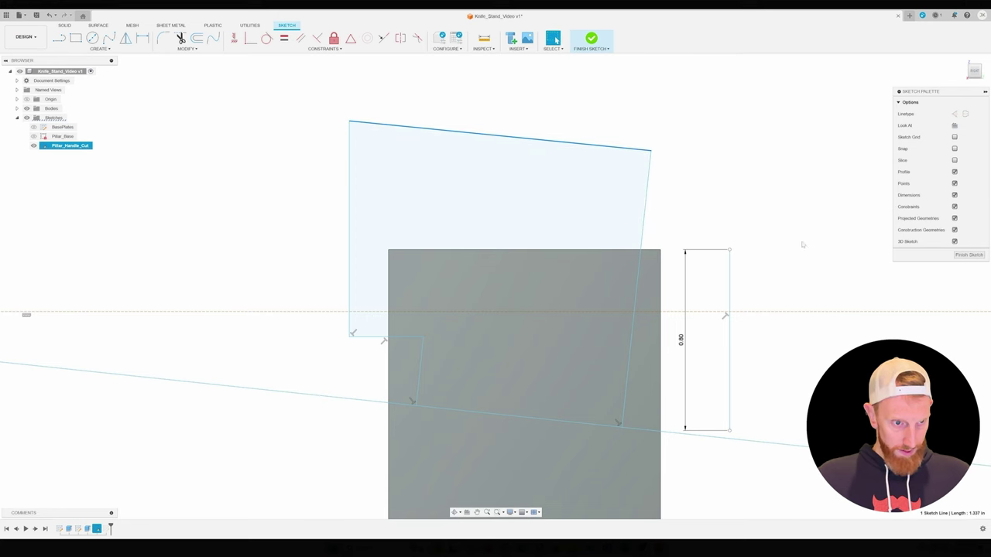
{"action": "left_click", "coordinate": [963, 256]}
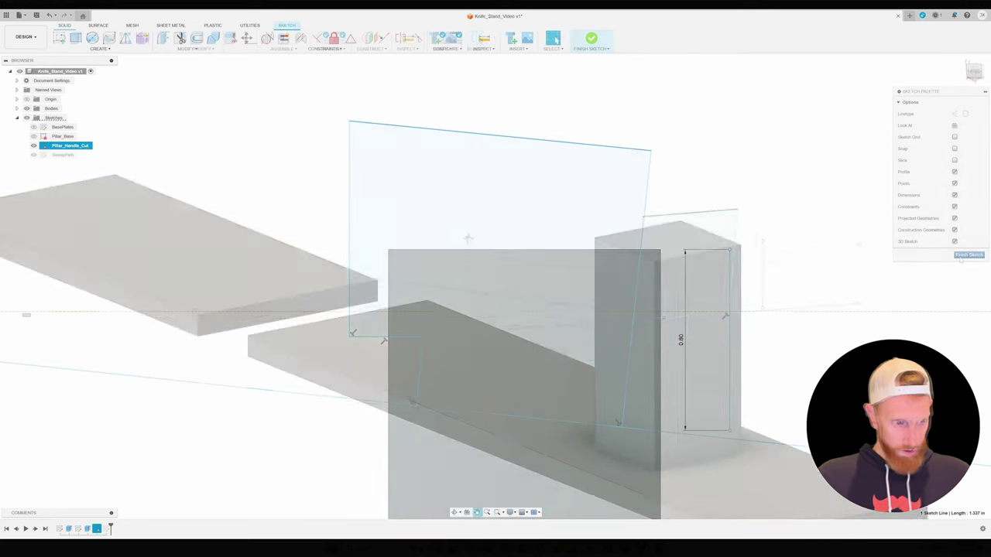
Sweep-cut both handle profiles along SweepPath with distance about 0.56
{"action": "left_click", "coordinate": [674, 261]}
{"action": "left_click", "coordinate": [102, 49]}
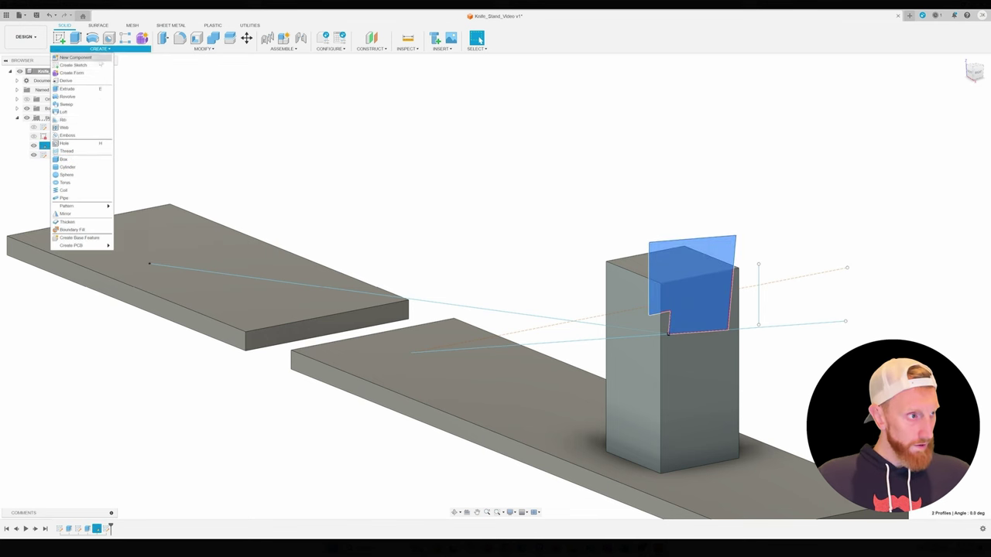
{"action": "left_click", "coordinate": [68, 103]}
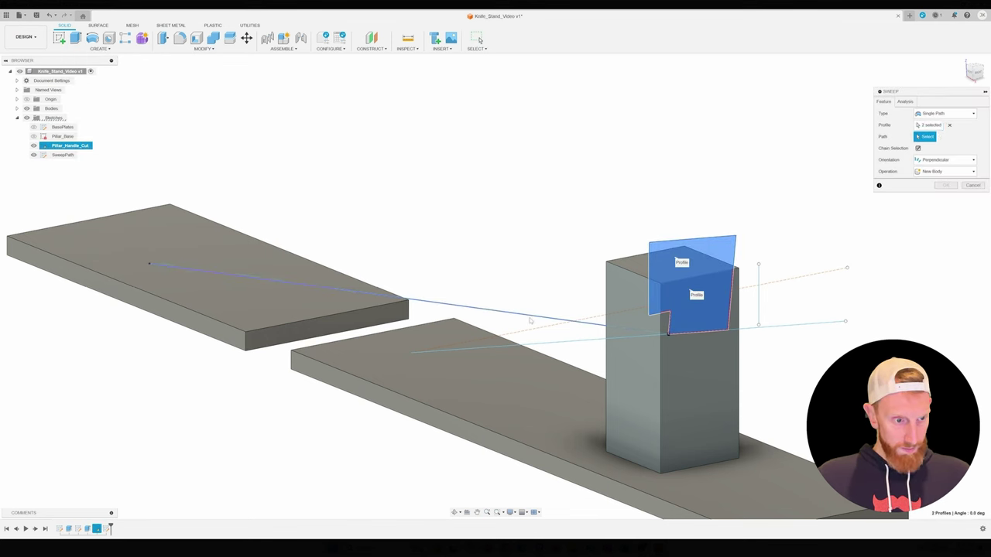
{"action": "left_click", "coordinate": [387, 295]}
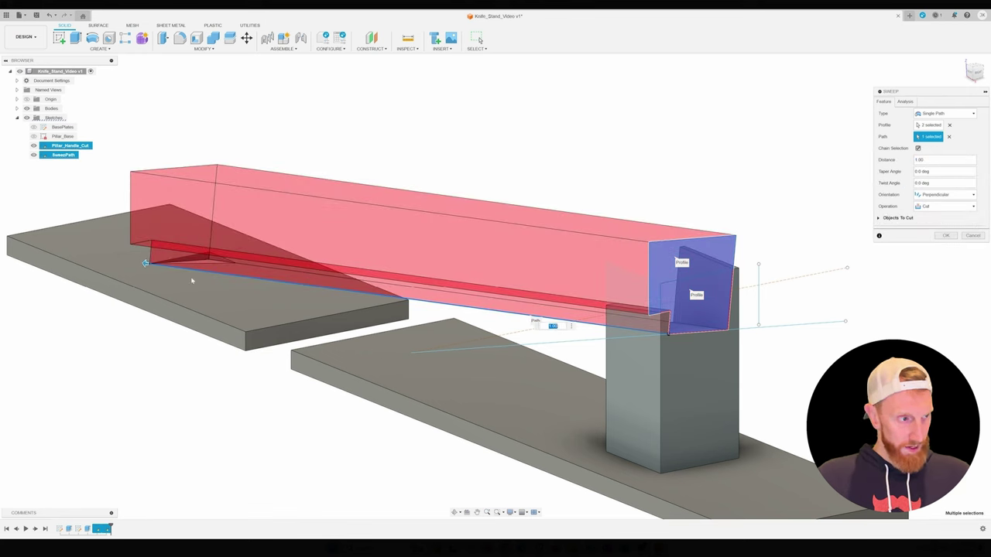
{"action": "left_click_drag", "start_coordinate": [153, 264], "coordinate": [376, 295]}
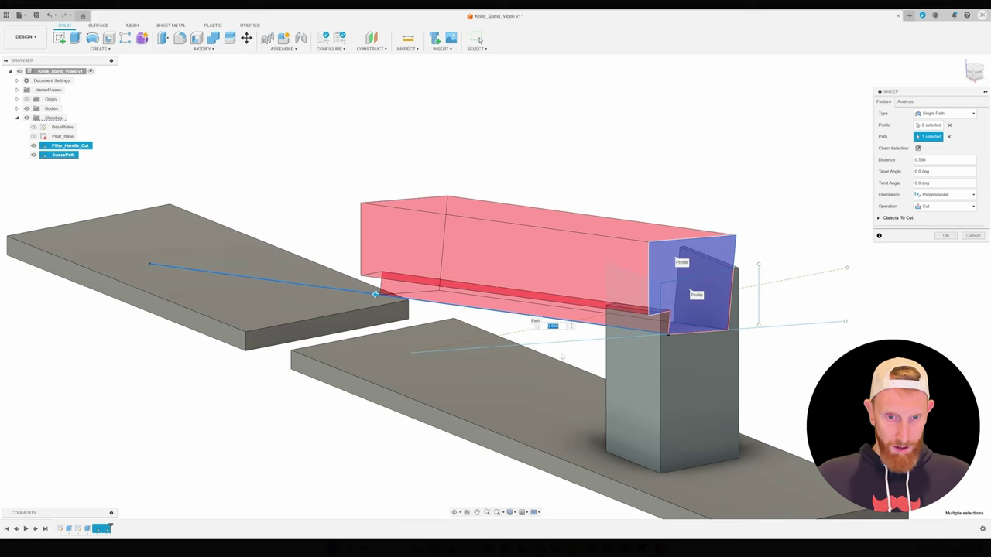
{"action": "mouse_move", "coordinate": [800, 398]}
{"action": "middle_mouse_down", "text": "shift"}
{"action": "mouse_move", "coordinate": [666, 391]}
{"action": "mouse_move", "coordinate": [658, 372]}
{"action": "mouse_move", "coordinate": [654, 391]}
{"action": "mouse_move", "coordinate": [631, 393]}
{"action": "mouse_move", "coordinate": [796, 393]}
{"action": "middle_mouse_up", "text": "shift"}
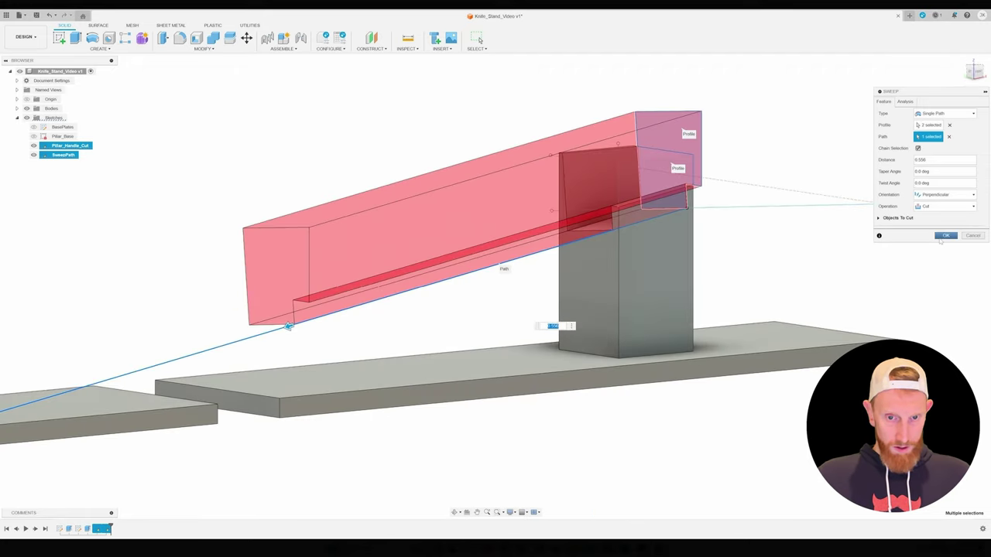
{"action": "left_click", "coordinate": [944, 235]}
{"action": "scroll", "coordinate": [611, 402], "scroll_direction": "down", "scroll_amount": 5}
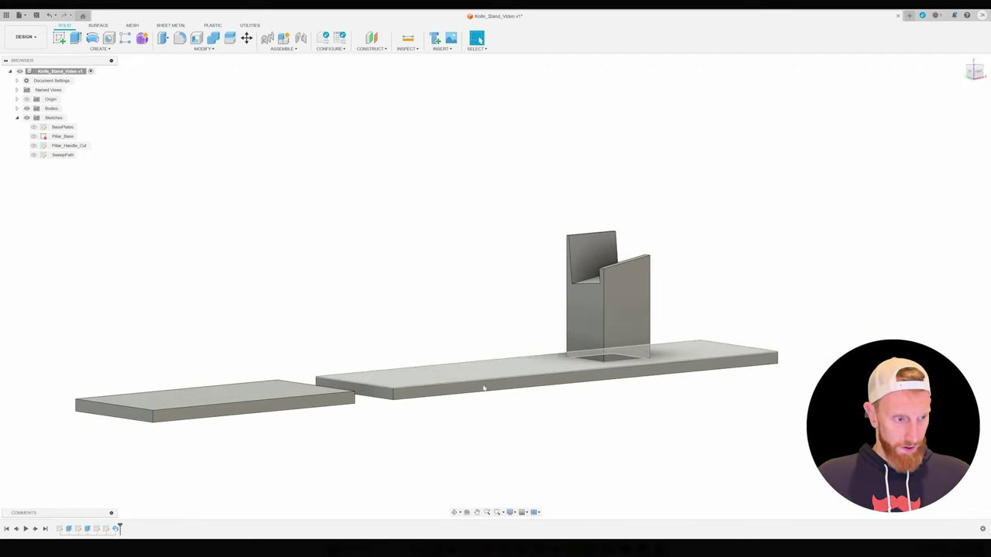
{"action": "middle_click_drag", "start_coordinate": [556, 418], "coordinate": [483, 350], "text": "shift"}
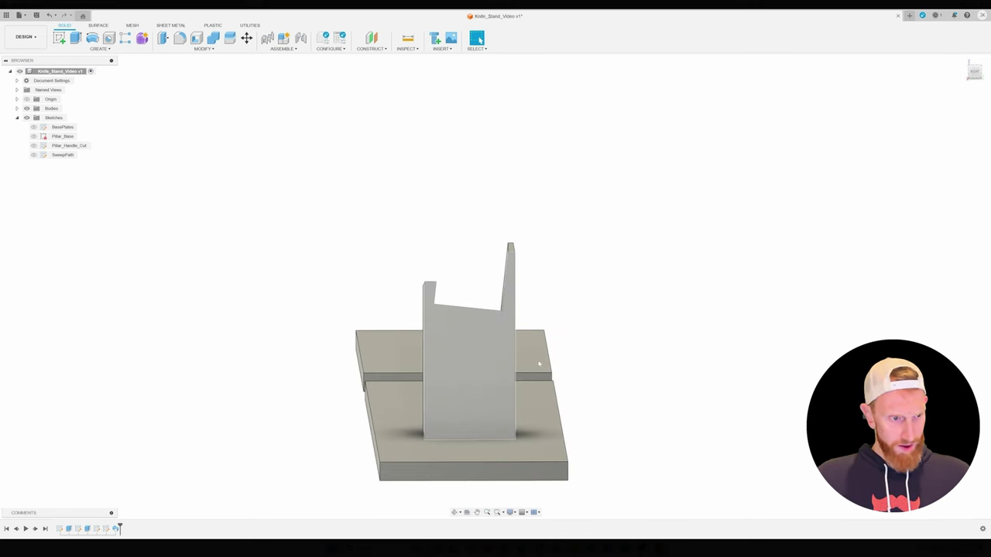
{"action": "middle_click_drag", "start_coordinate": [599, 358], "coordinate": [785, 333], "text": "shift"}
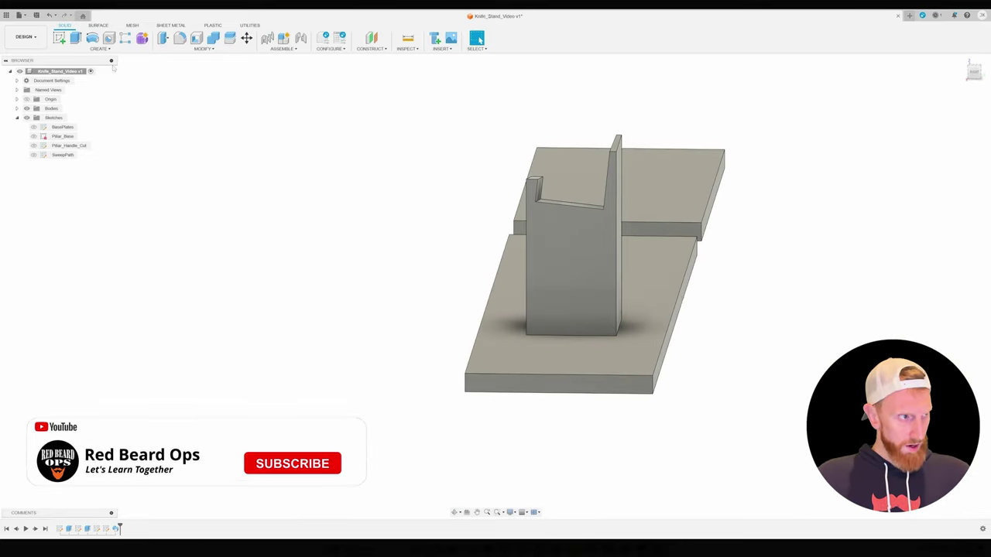
Start a sketch on the pillar's front face with a vertical centre line up from the base
{"action": "left_click", "coordinate": [575, 255]}
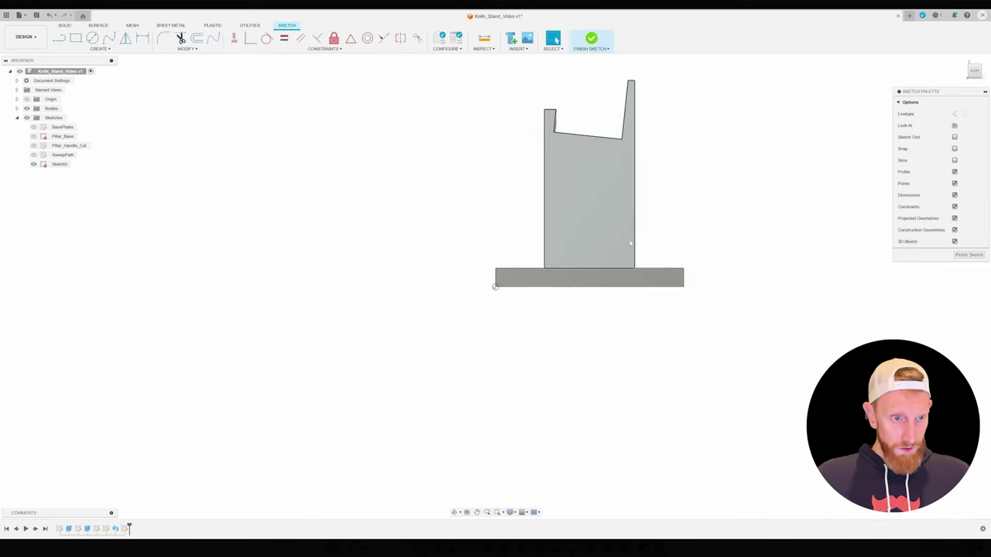
{"action": "scroll", "coordinate": [624, 172], "scroll_direction": "up", "scroll_amount": 2}
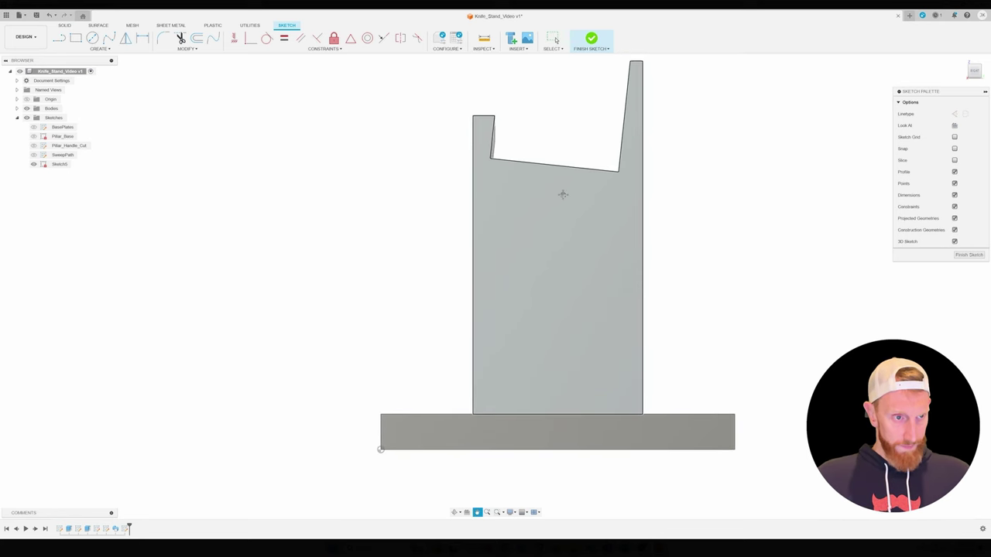
{"action": "key", "text": "l"}
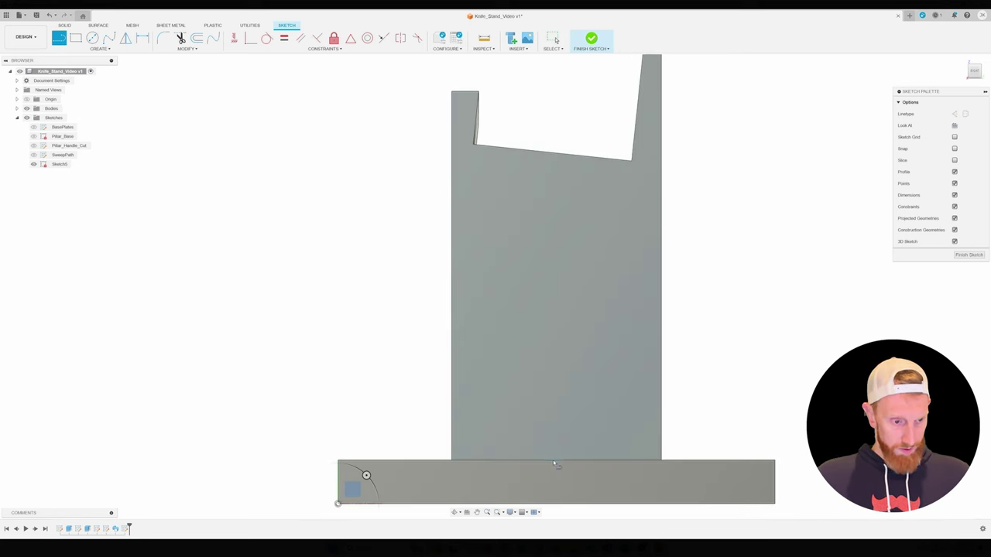
{"action": "left_click", "coordinate": [557, 461]}
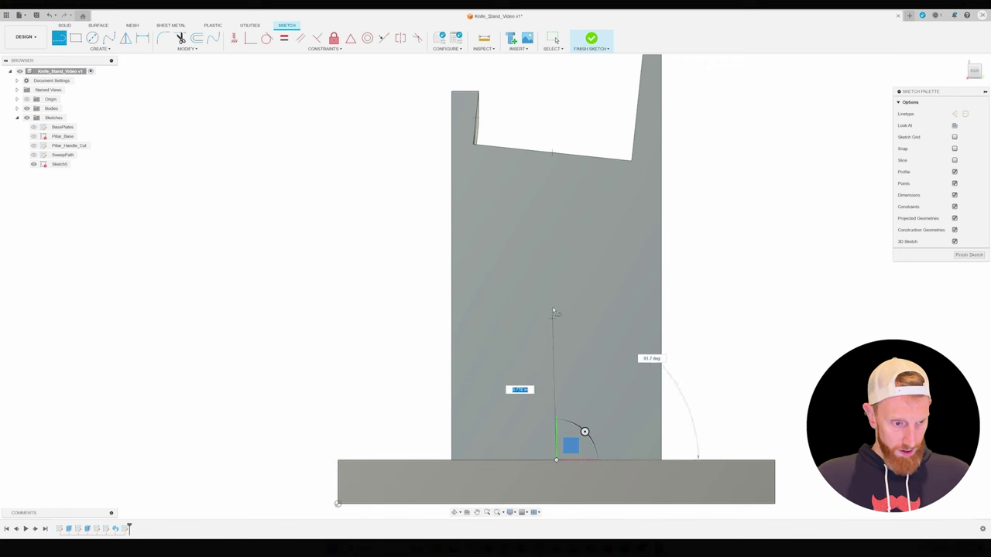
{"action": "left_click", "coordinate": [556, 170]}
{"action": "key", "text": "Escape"}
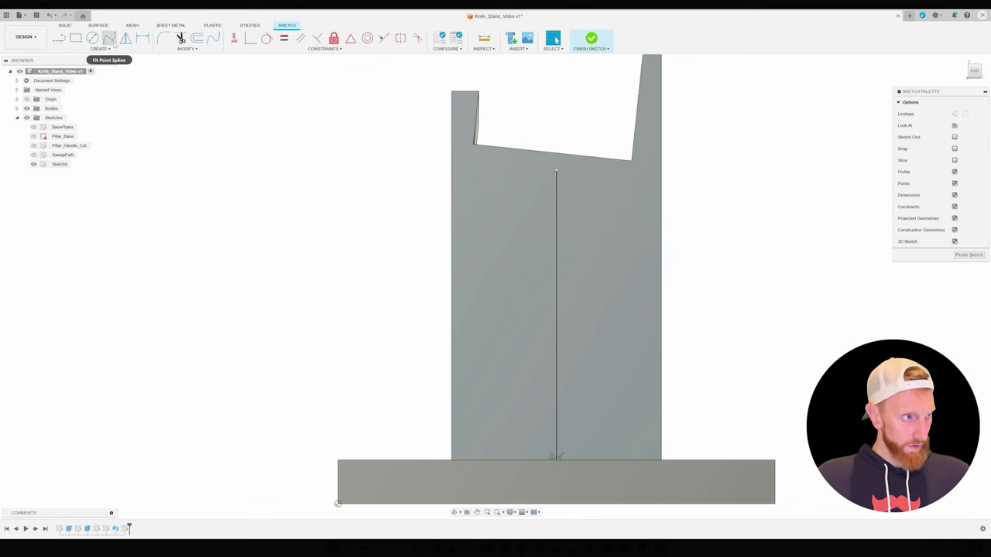
Draw a fit-point spline down the pillar's left edge to its bottom corner
{"action": "left_click", "coordinate": [108, 38]}
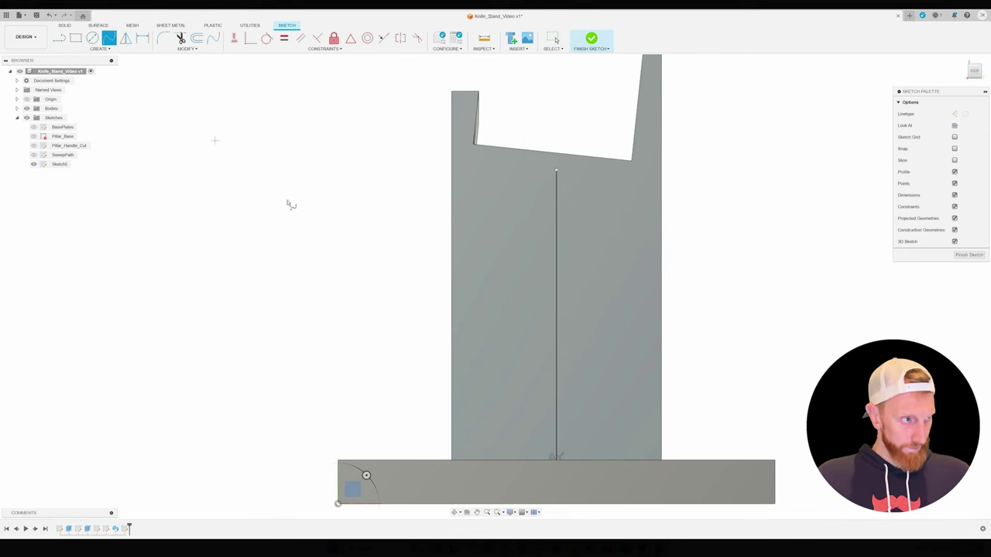
{"action": "left_click", "coordinate": [452, 177]}
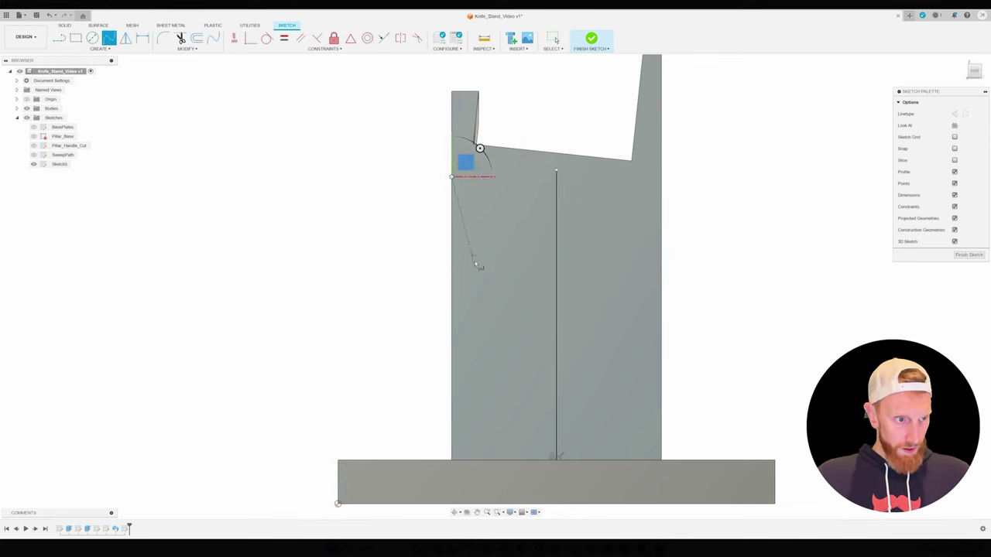
{"action": "left_click", "coordinate": [453, 445]}
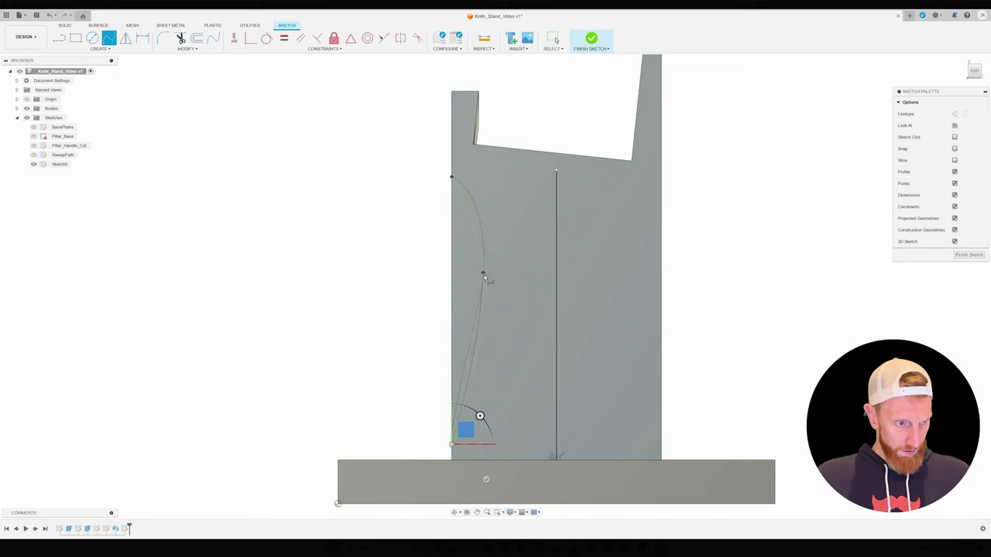
{"action": "key", "text": "Escape"}
{"action": "left_click", "coordinate": [483, 273]}
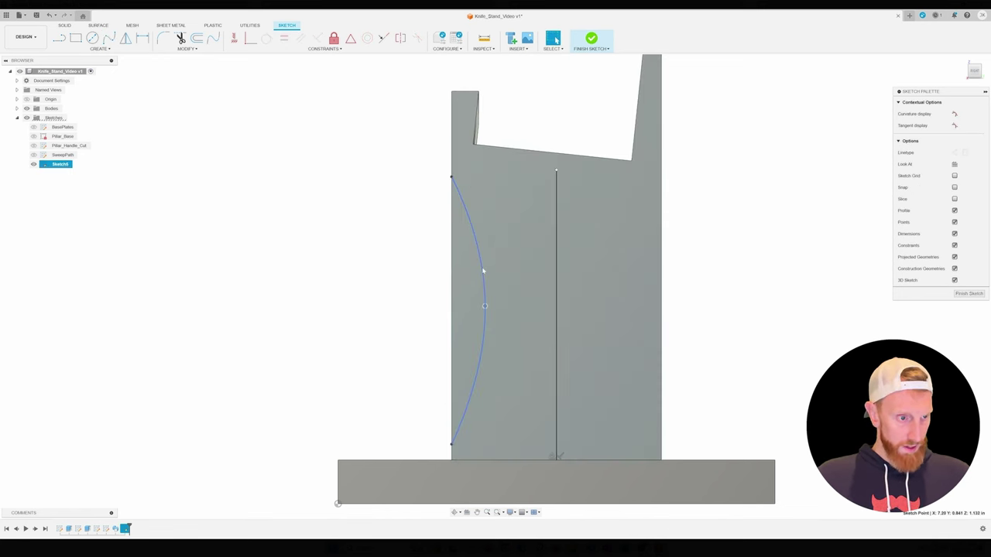
{"action": "key", "text": "Escape"}
{"action": "middle_click_drag", "start_coordinate": [159, 85], "coordinate": [17, 109], "text": "shift"}
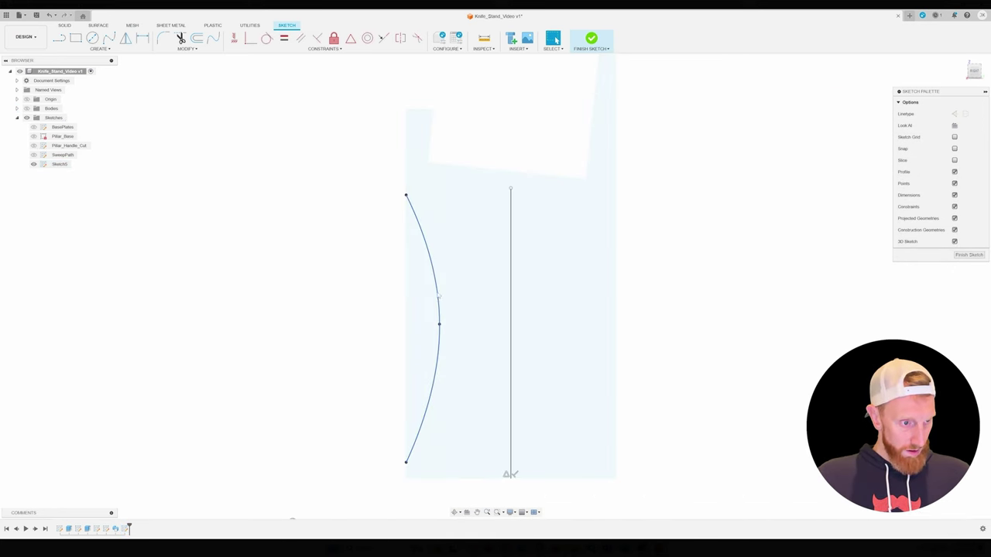
Mirror the spline to the right side about the vertical centre line
{"action": "left_click", "coordinate": [125, 38]}
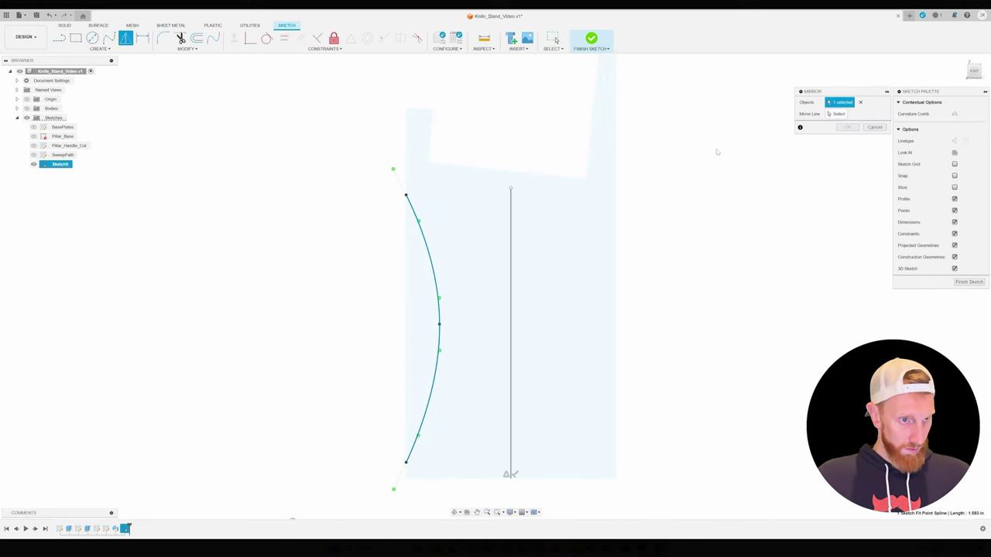
{"action": "left_click", "coordinate": [834, 114]}
{"action": "left_click", "coordinate": [511, 254]}
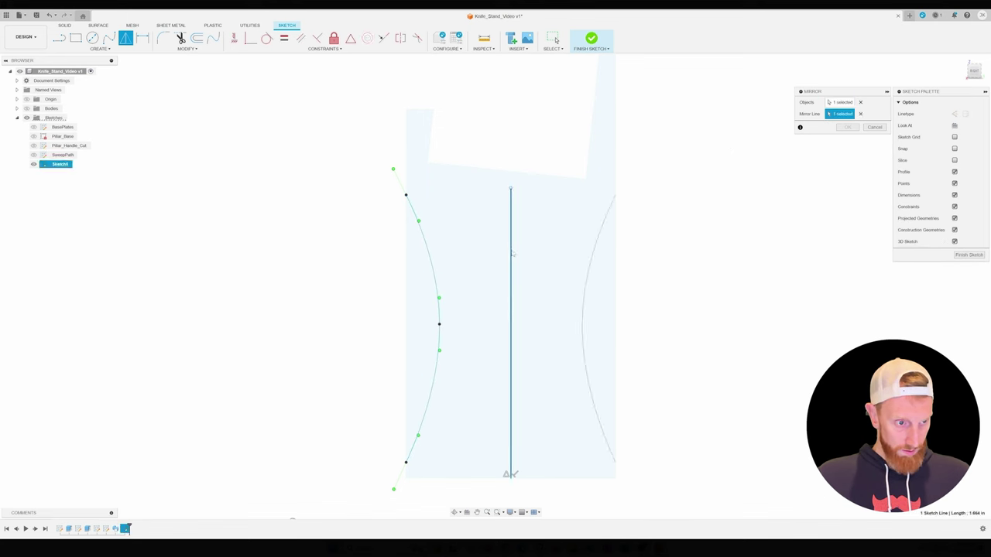
{"action": "left_click", "coordinate": [846, 127]}
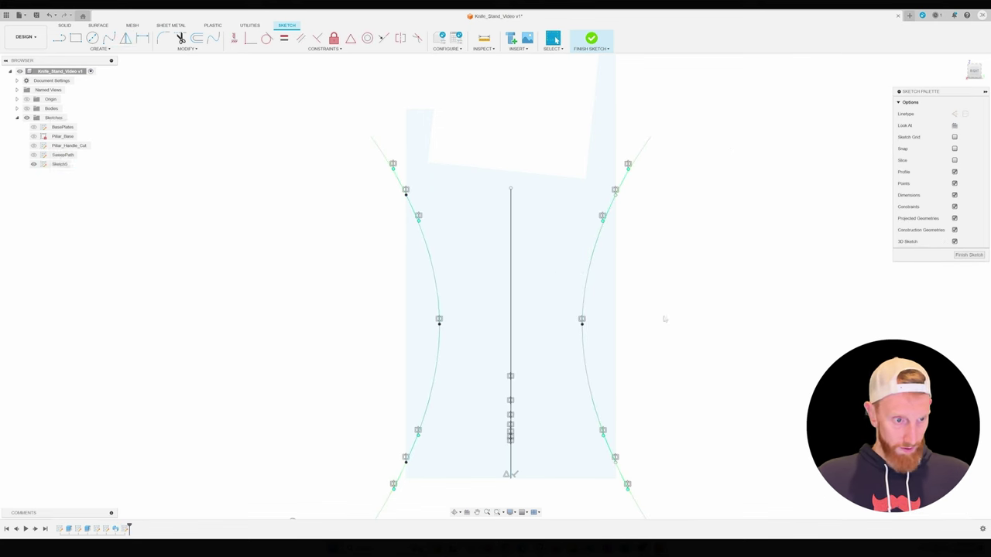
{"action": "left_click", "coordinate": [99, 48]}
{"action": "mouse_move", "coordinate": [91, 112]}
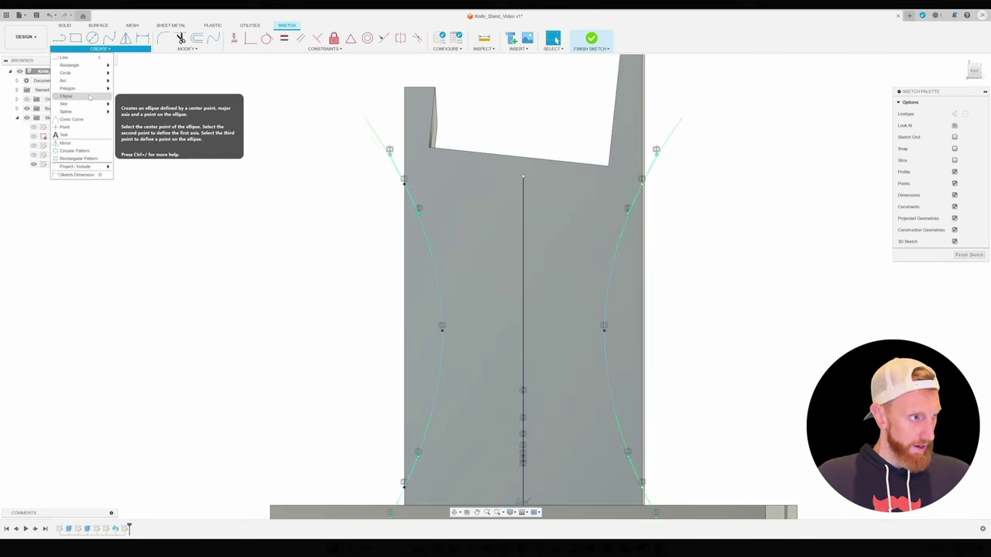
Draw two stacked Ø0.16 slots 0.26 apart on the centre line
{"action": "left_click", "coordinate": [138, 103]}
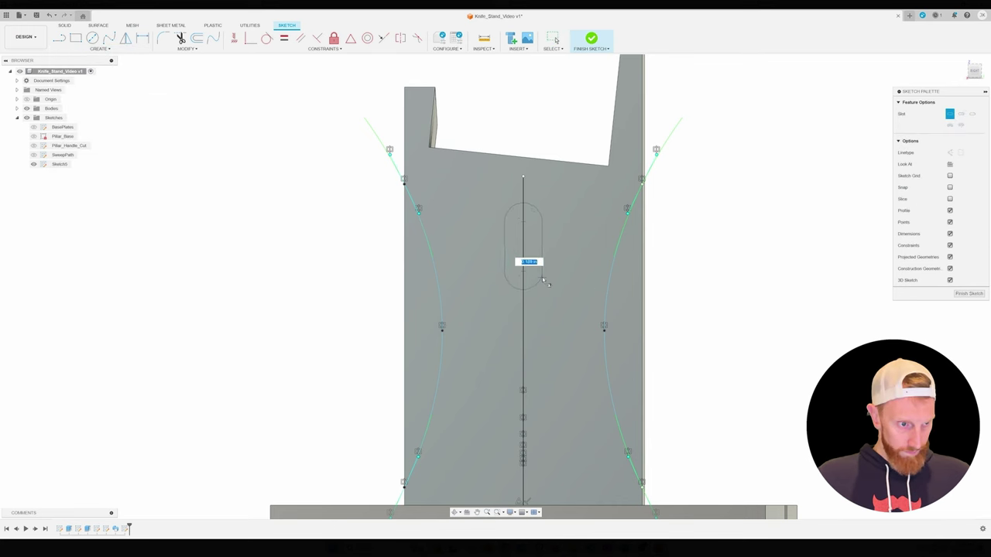
{"action": "key", "text": "Escape"}
{"action": "key", "text": "Return"}
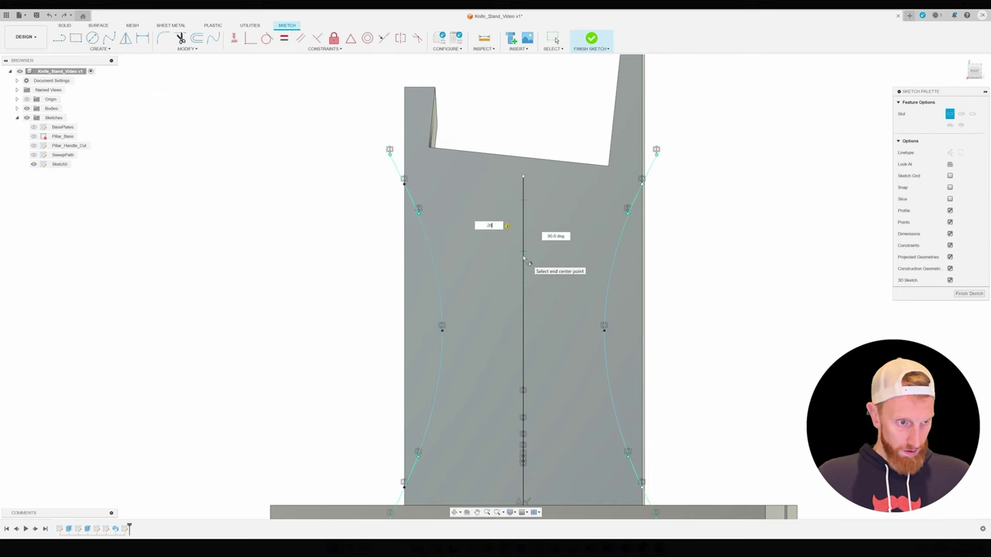
{"action": "left_click", "coordinate": [524, 246]}
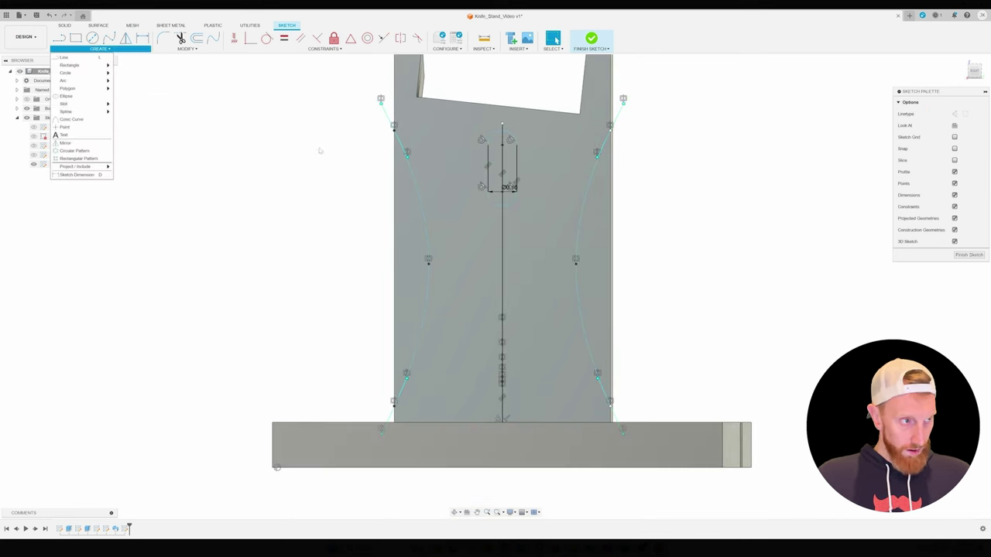
{"action": "left_click", "coordinate": [501, 260]}
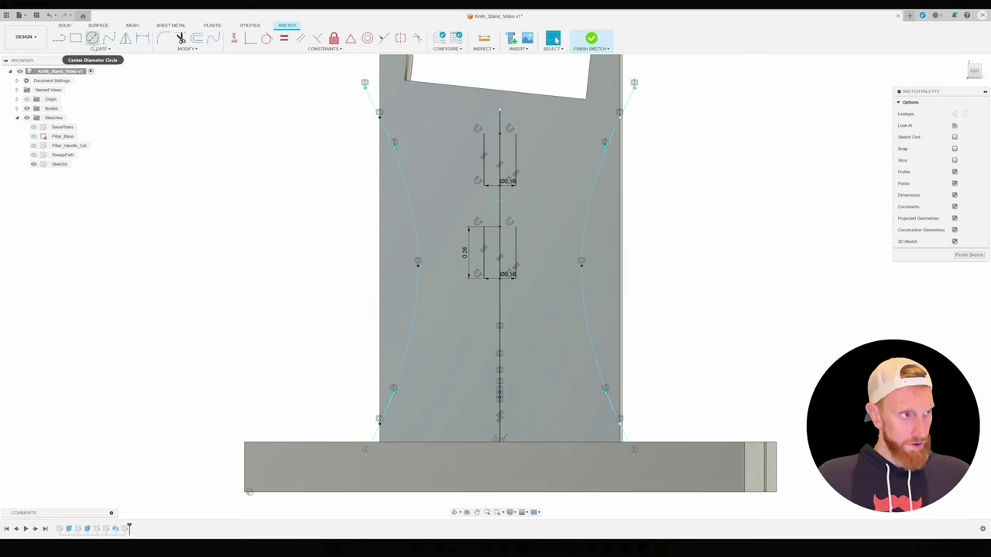
{"action": "left_click", "coordinate": [59, 38]}
{"action": "left_click", "coordinate": [499, 317]}
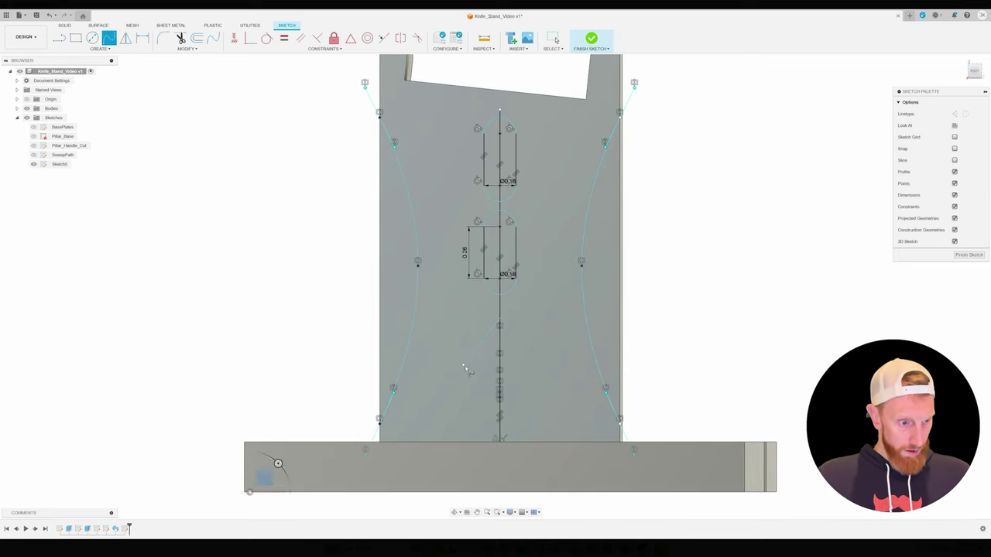
{"action": "key", "text": "Escape"}
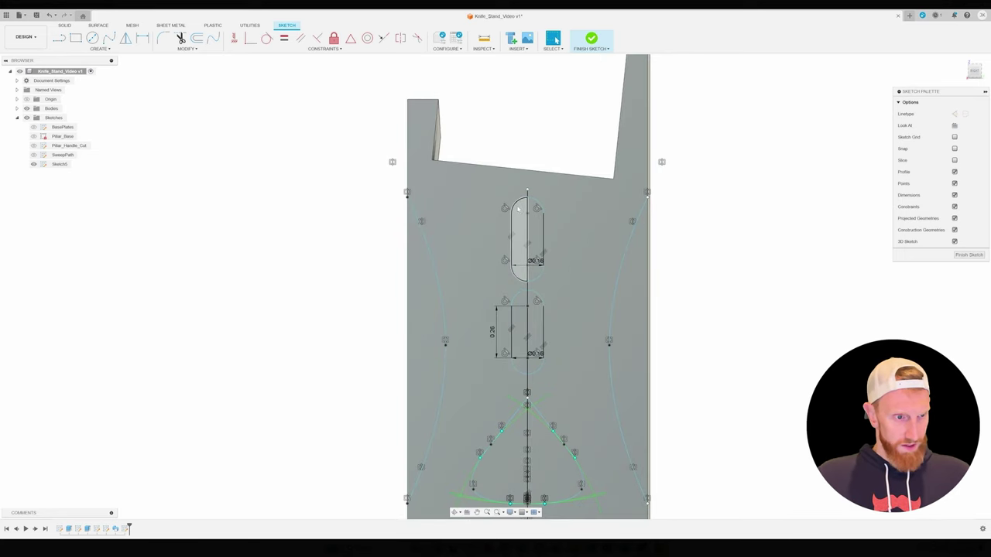
{"action": "scroll", "coordinate": [534, 202], "scroll_direction": "up", "scroll_amount": 3}
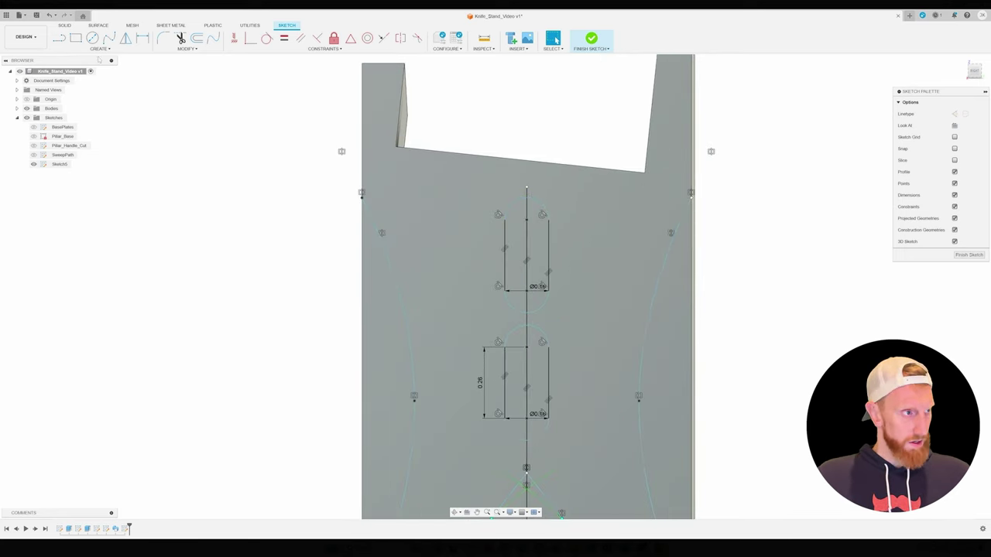
Draw a pointed line peak over the upper slot's top
{"action": "key", "text": "l"}
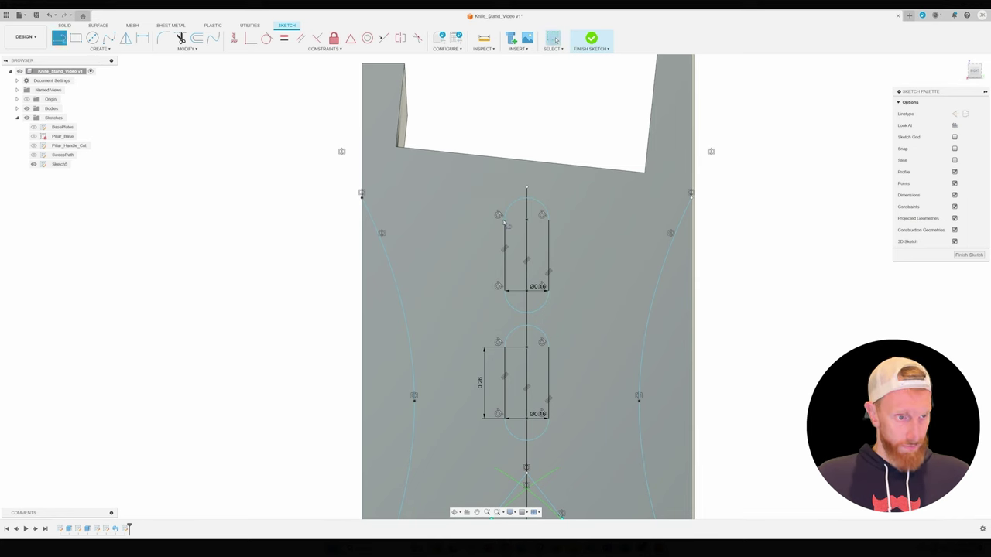
{"action": "left_click", "coordinate": [504, 220]}
{"action": "left_click", "coordinate": [527, 198]}
{"action": "left_click", "coordinate": [548, 219]}
{"action": "scroll", "coordinate": [555, 296], "scroll_direction": "down", "scroll_amount": 3}
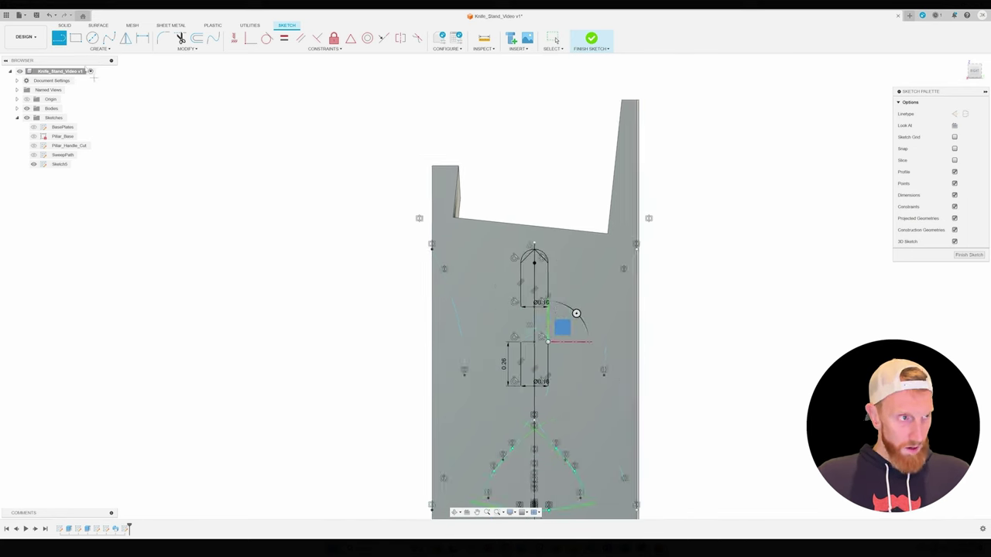
{"action": "middle_click_drag", "start_coordinate": [697, 309], "coordinate": [805, 308], "text": "shift"}
{"action": "key", "text": "t"}
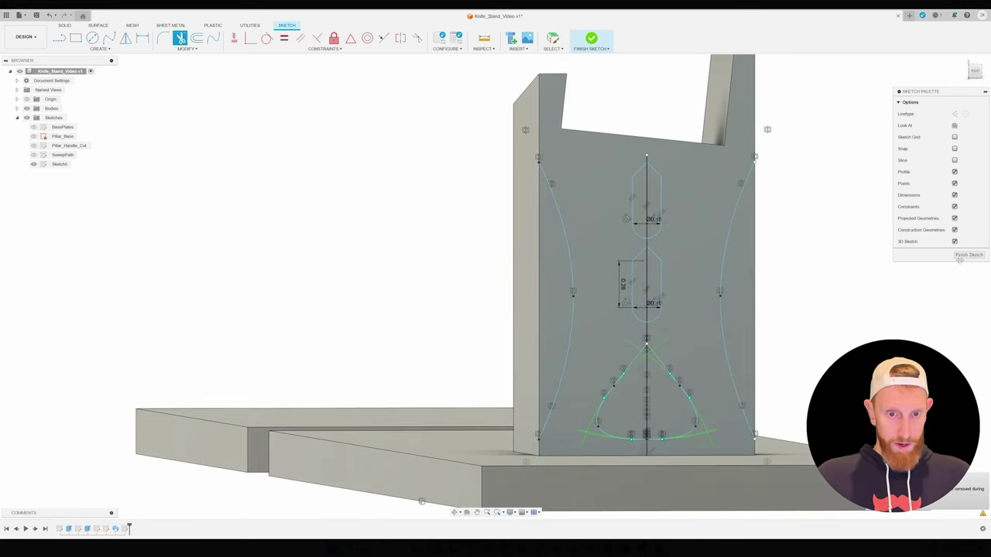
Finish the sketch and select the curved side, teardrop and slot profiles
{"action": "left_click", "coordinate": [968, 255]}
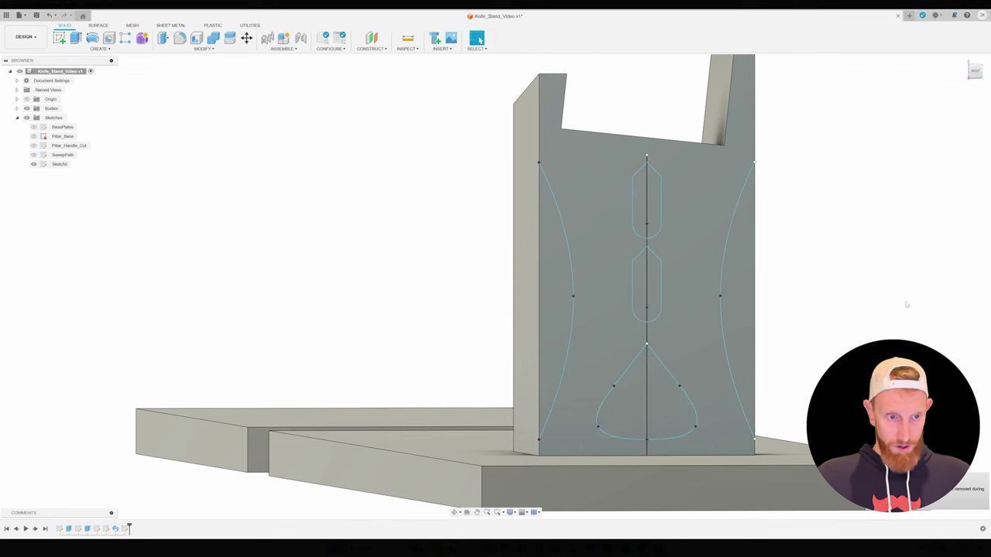
{"action": "left_click", "coordinate": [748, 297], "text": "shift"}
{"action": "left_click", "coordinate": [672, 407], "text": "shift"}
{"action": "left_click", "coordinate": [623, 406], "text": "shift"}
{"action": "left_click", "coordinate": [655, 279], "text": "shift"}
{"action": "left_click", "coordinate": [639, 282], "text": "shift"}
{"action": "left_click", "coordinate": [640, 205], "text": "shift"}
{"action": "left_click", "coordinate": [655, 192], "text": "shift"}
Extrude-cut the selected profiles -1.70 in through the pillar
{"action": "key", "text": "e"}
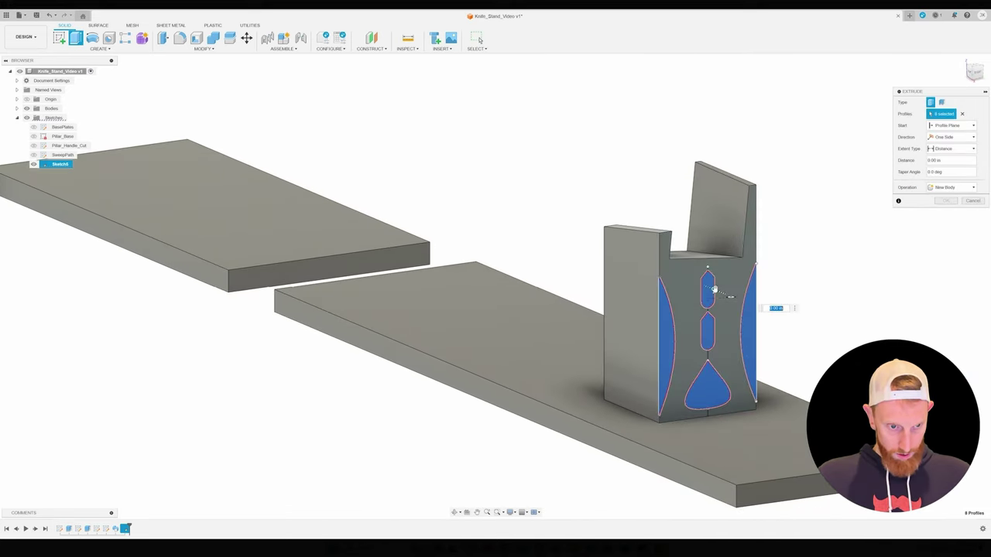
{"action": "left_click_drag", "start_coordinate": [714, 290], "coordinate": [647, 263]}
{"action": "middle_click_drag", "start_coordinate": [650, 296], "coordinate": [503, 250], "text": "shift"}
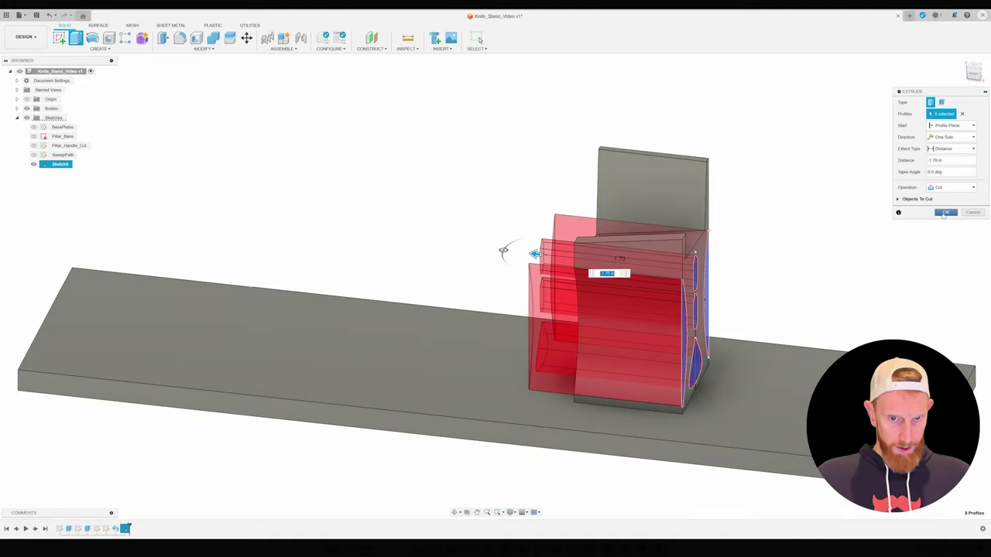
{"action": "left_click", "coordinate": [944, 212]}
{"action": "middle_click_drag", "start_coordinate": [809, 288], "coordinate": [643, 237], "text": "shift"}
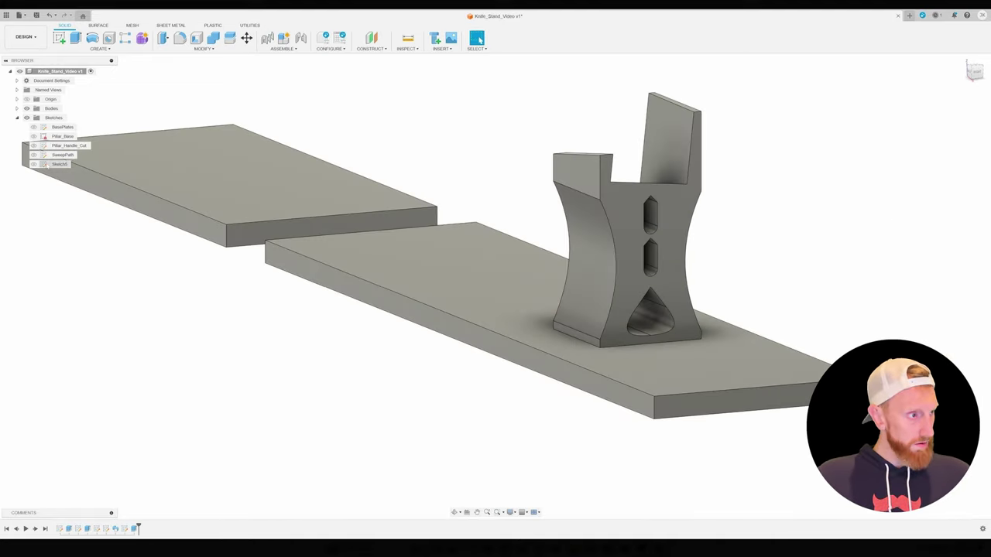
Rename Sketch5 to Cutouts, then reopen and finish it with the slots unchanged
{"action": "right_click", "coordinate": [54, 163]}
{"action": "left_click", "coordinate": [81, 234]}
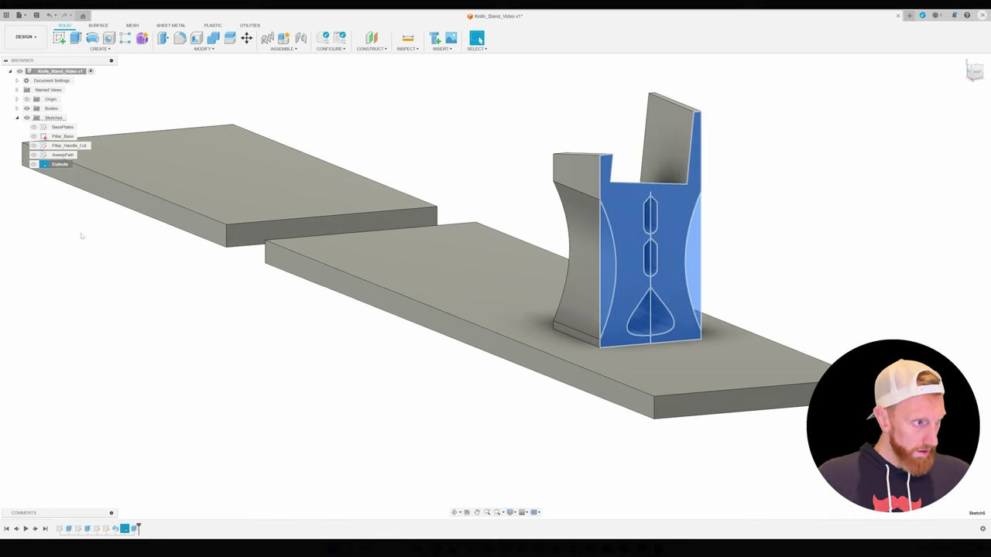
{"action": "right_click", "coordinate": [58, 164]}
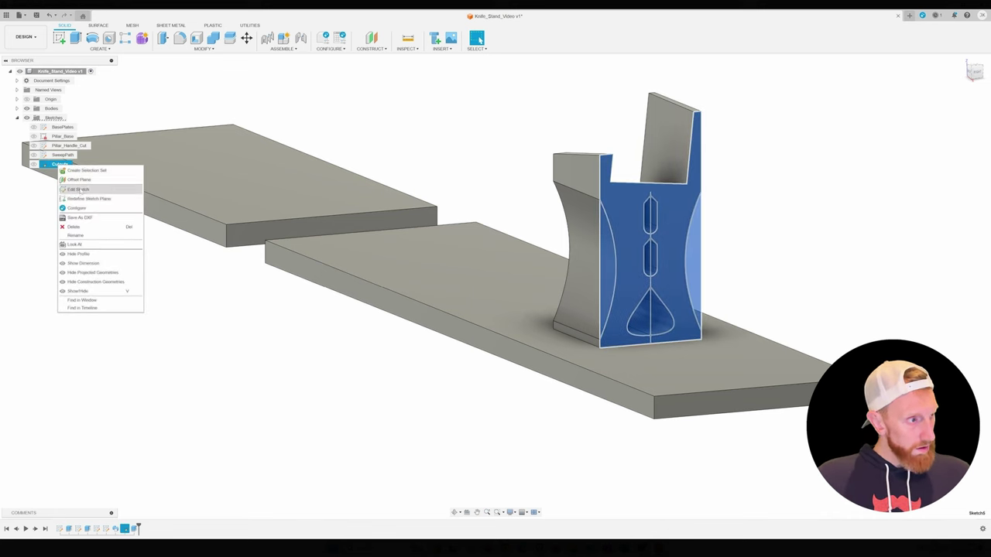
{"action": "left_click", "coordinate": [80, 189]}
{"action": "scroll", "coordinate": [741, 298], "scroll_direction": "up", "scroll_amount": 5}
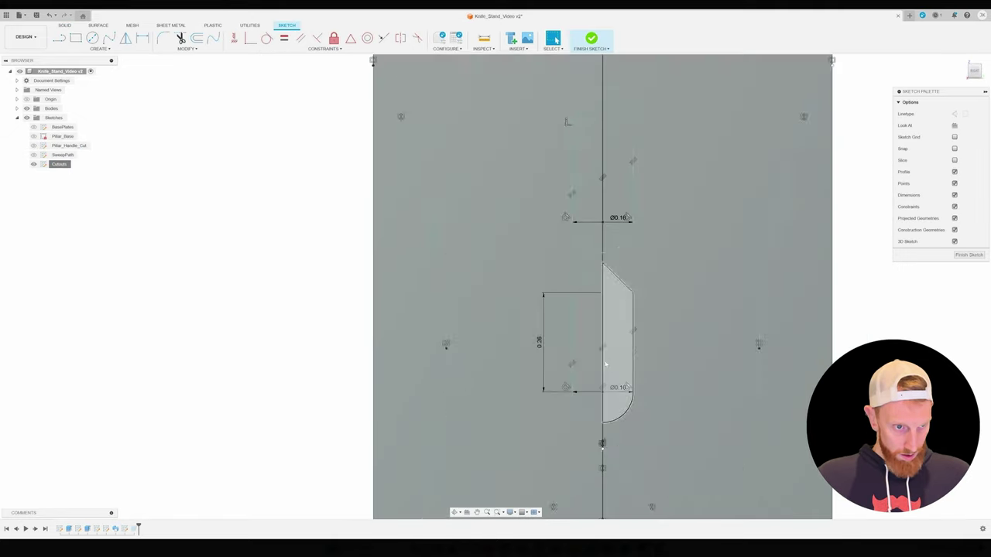
{"action": "left_click_drag", "start_coordinate": [519, 84], "coordinate": [685, 398]}
{"action": "key", "text": "m"}
{"action": "key", "text": "Escape"}
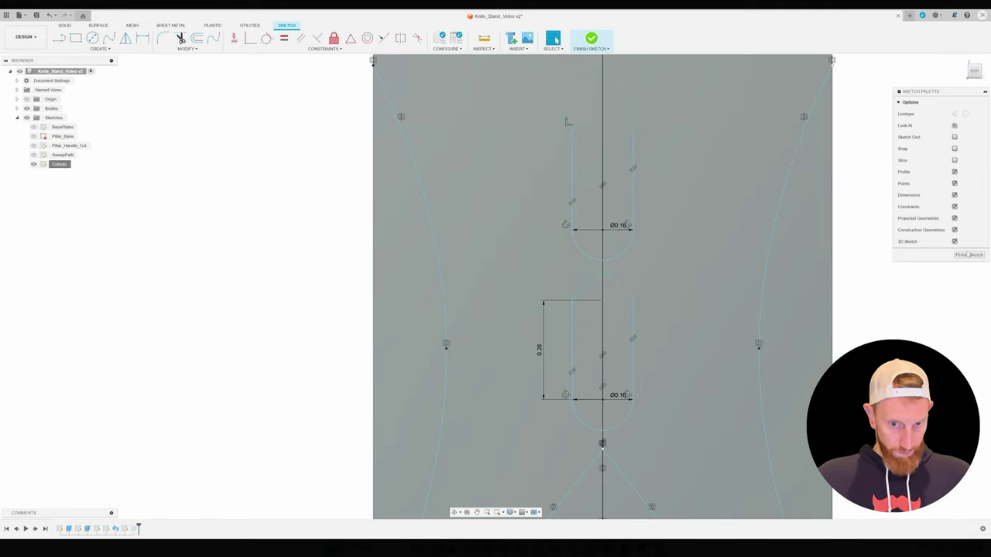
{"action": "left_click", "coordinate": [590, 38]}
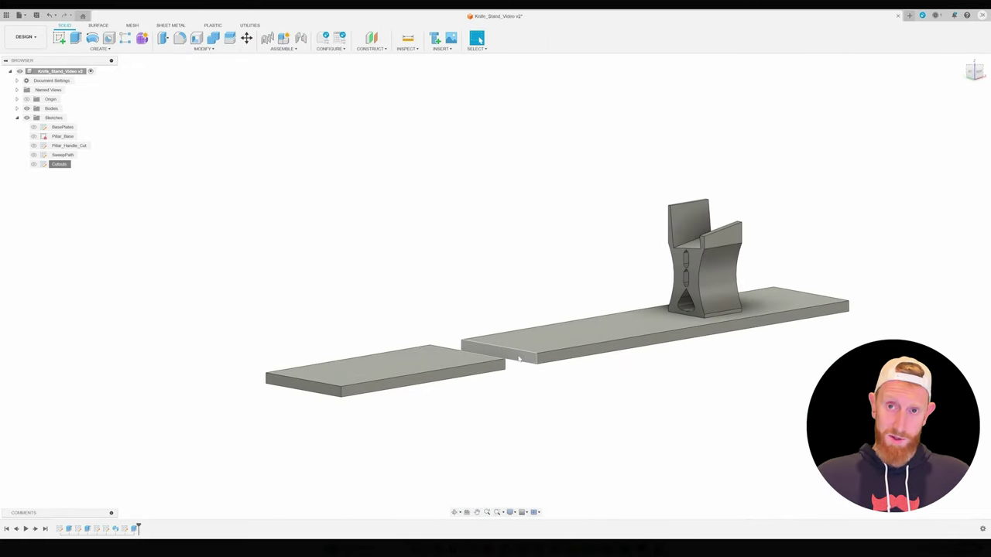
Start a sketch on the base plate's end face with a 0.20 in line from the corner
{"action": "scroll", "coordinate": [475, 315], "scroll_direction": "up", "scroll_amount": 5}
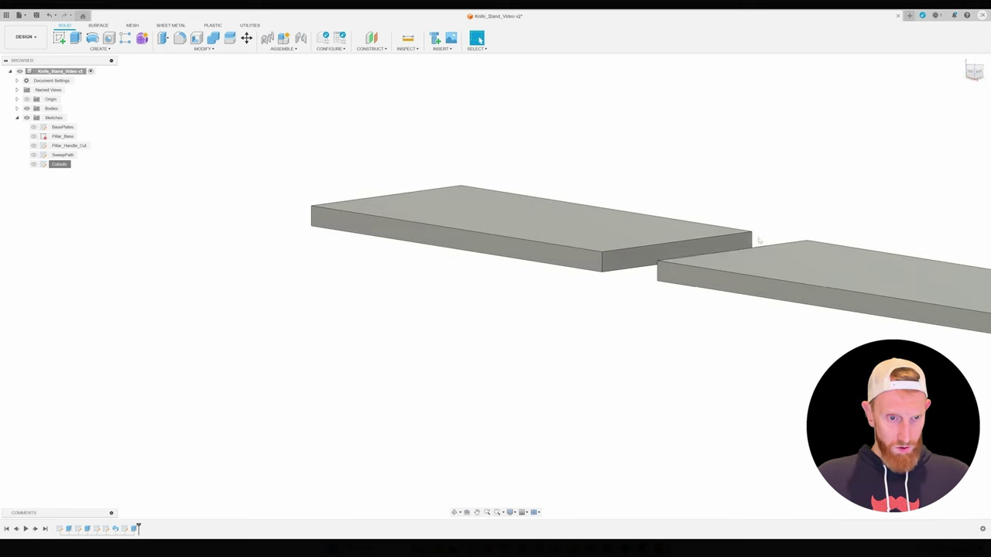
{"action": "scroll", "coordinate": [648, 300], "scroll_direction": "up", "scroll_amount": 5}
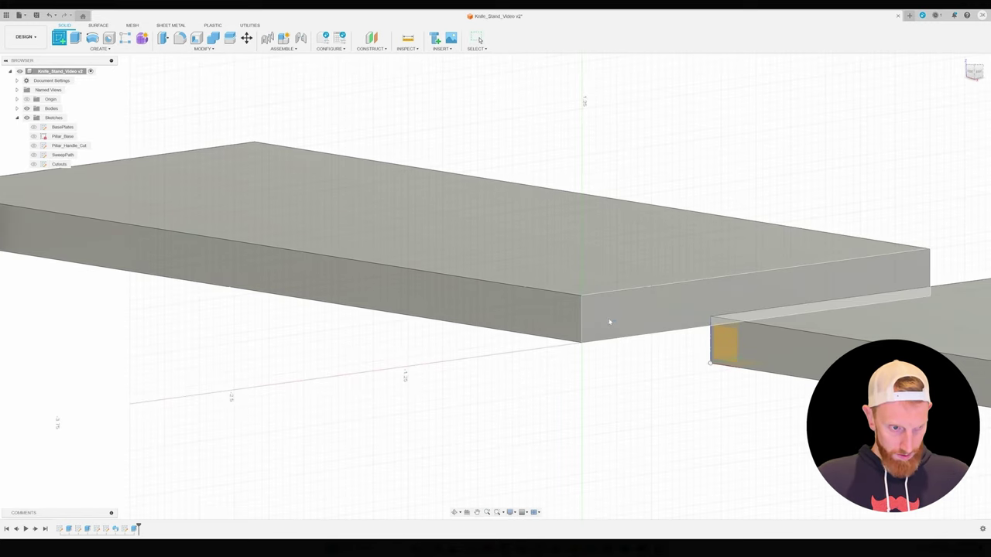
{"action": "left_click", "coordinate": [611, 325]}
{"action": "left_click", "coordinate": [26, 108]}
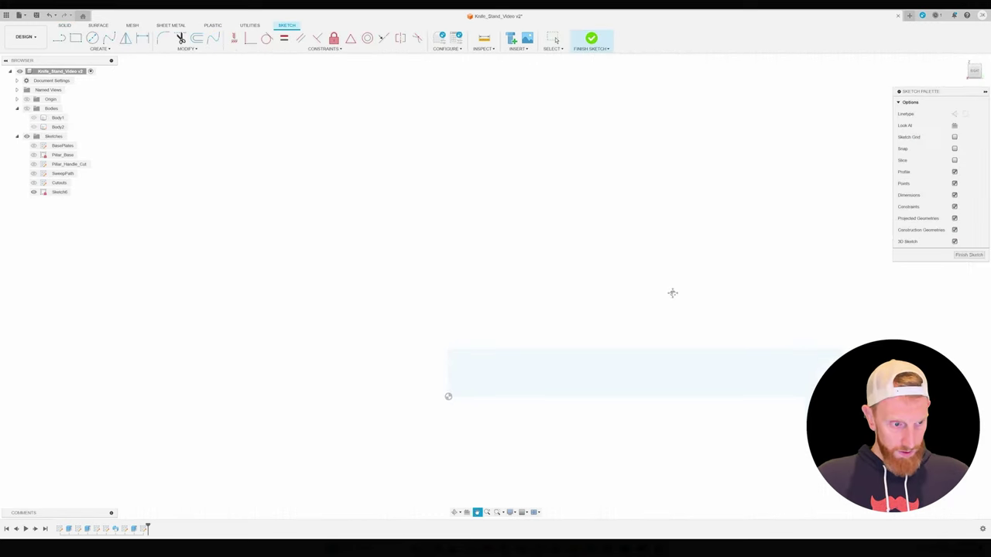
{"action": "key", "text": "r"}
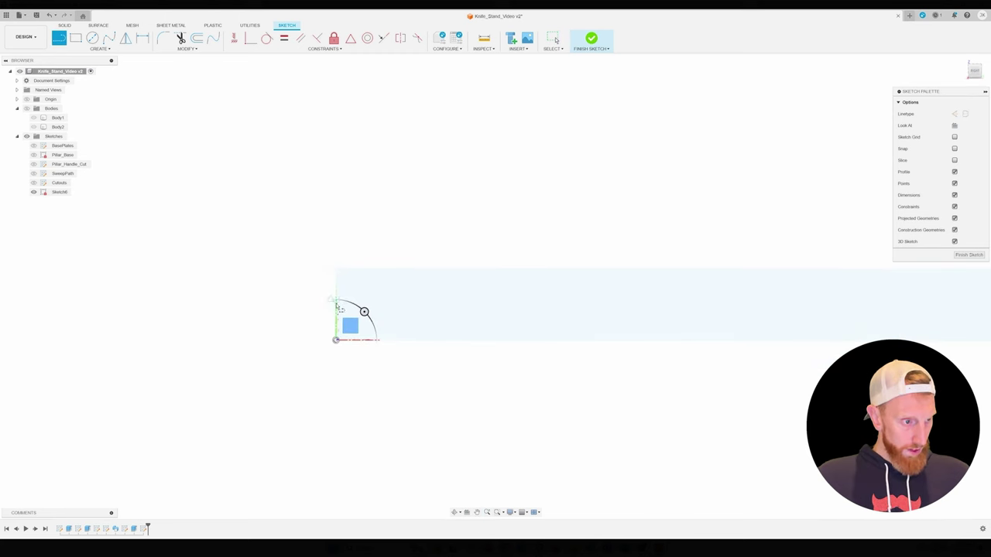
{"action": "left_click", "coordinate": [337, 307]}
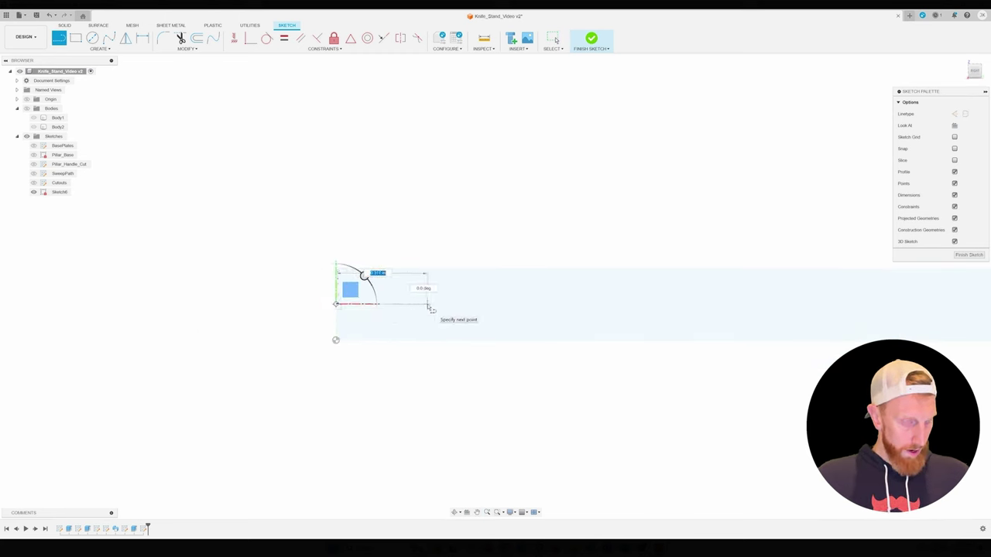
{"action": "key", "text": "Escape"}
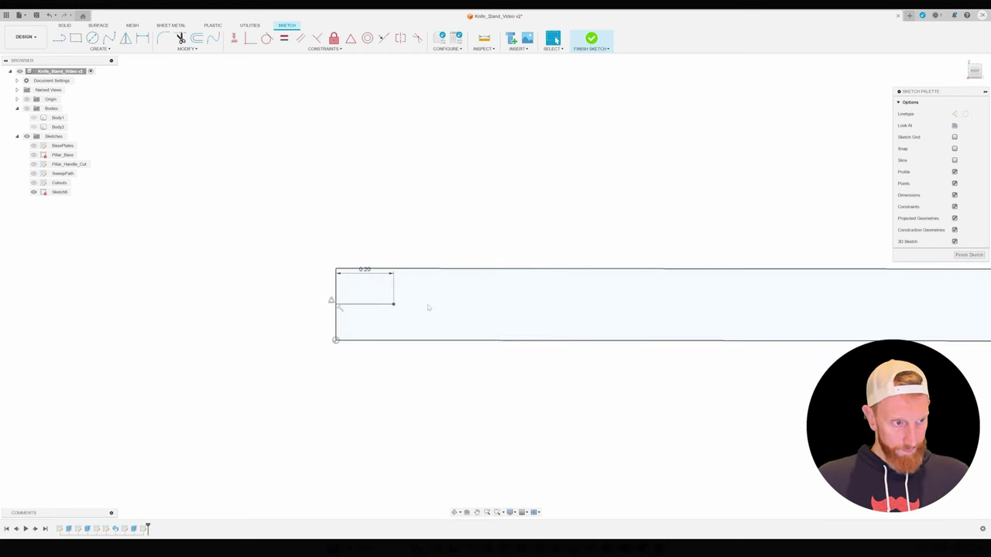
Draw a Ø0.175 circle centred on the line's end and select it
{"action": "left_click", "coordinate": [93, 38]}
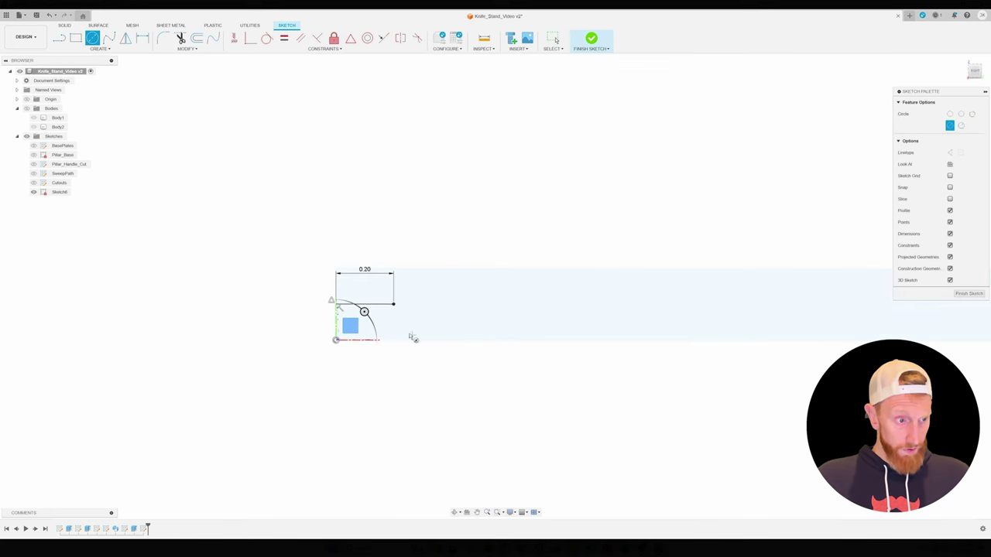
{"action": "left_click", "coordinate": [394, 304]}
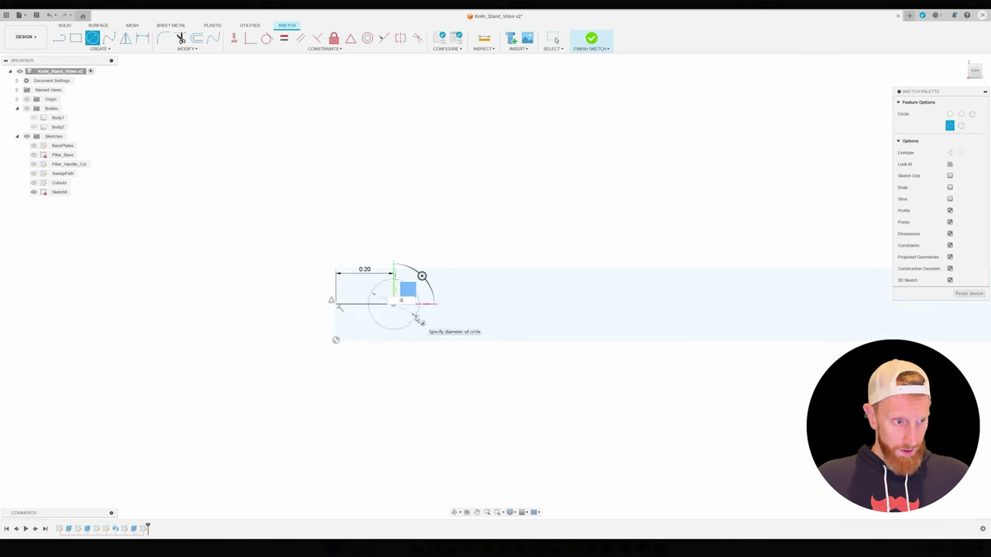
{"action": "key", "text": "Return"}
{"action": "key", "text": "Escape"}
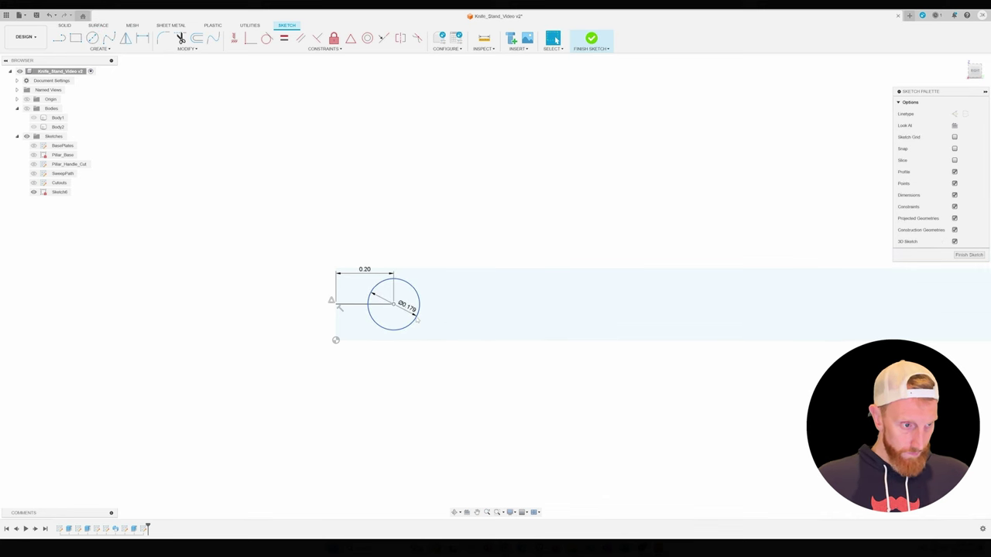
{"action": "scroll", "coordinate": [592, 316], "scroll_direction": "down", "scroll_amount": 3}
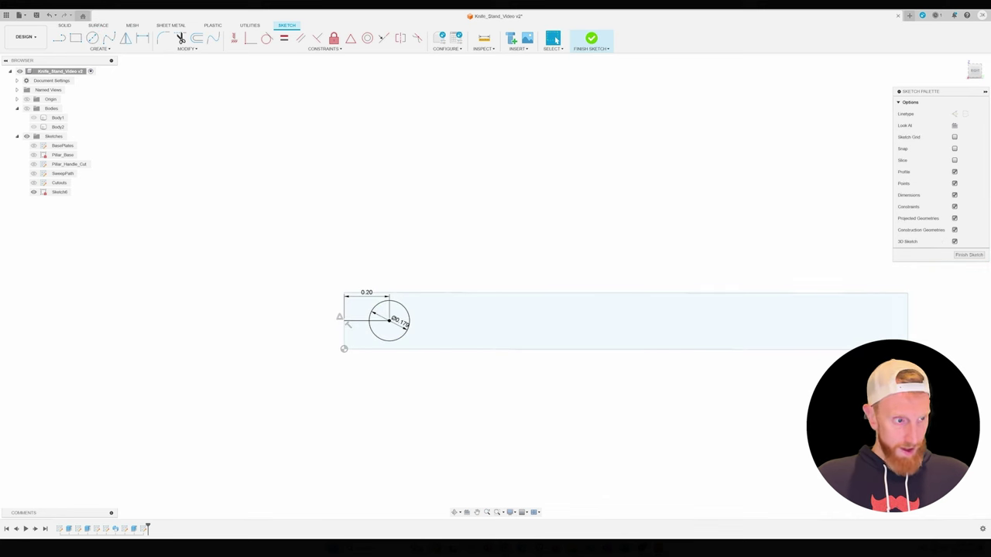
{"action": "left_click", "coordinate": [406, 315]}
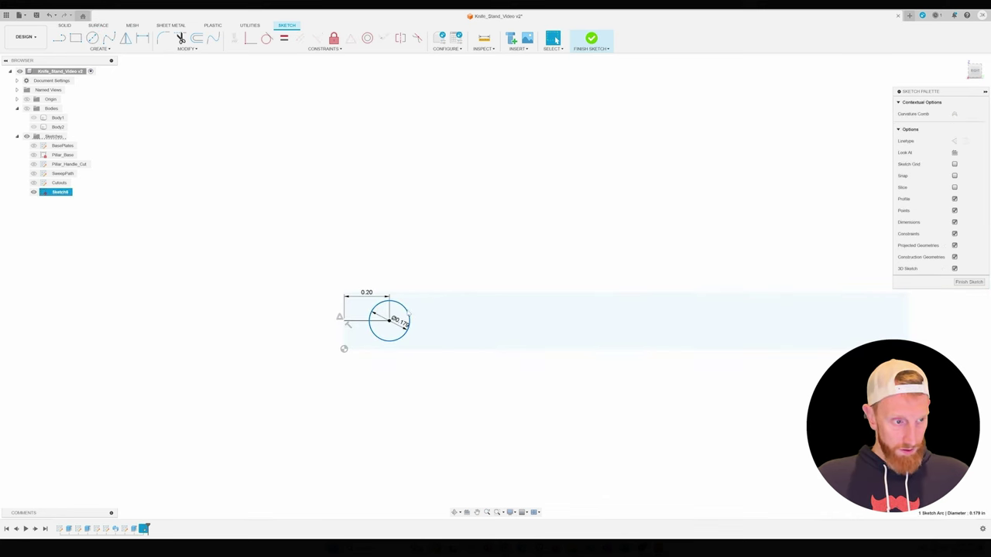
Pattern the circle into a row of 8 copies along the plate and finish the sketch
{"action": "left_click", "coordinate": [99, 48]}
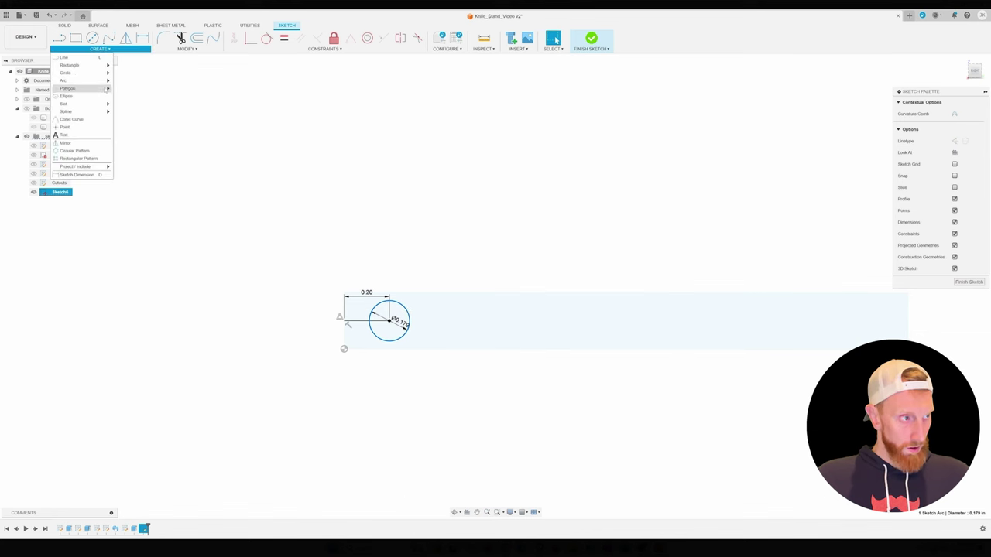
{"action": "left_click", "coordinate": [79, 158]}
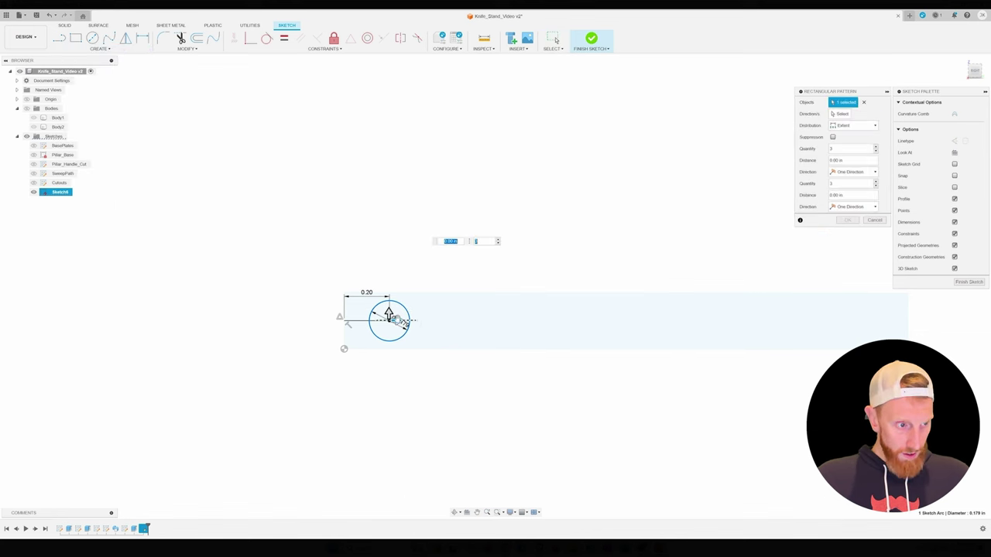
{"action": "left_click_drag", "start_coordinate": [389, 316], "coordinate": [872, 326]}
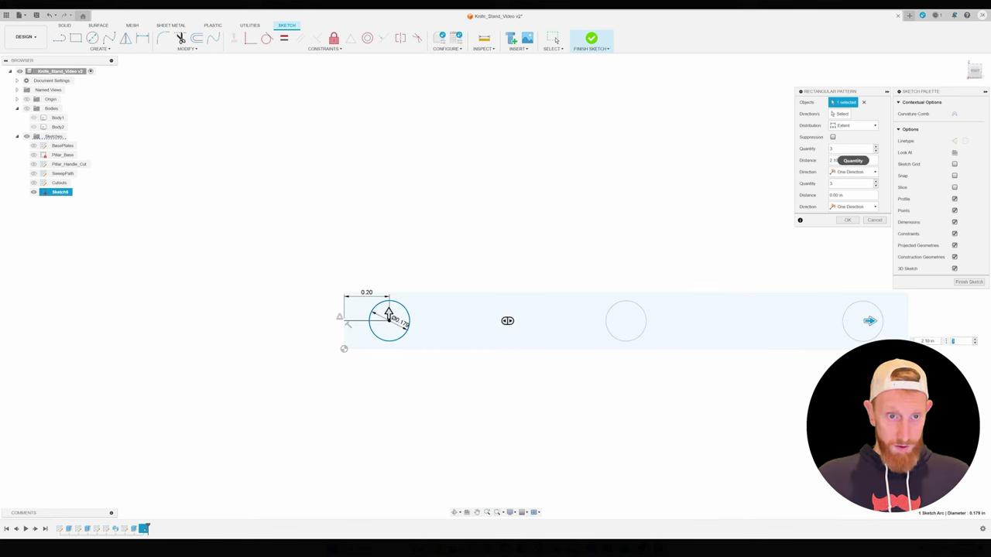
{"action": "type", "text": "8"}
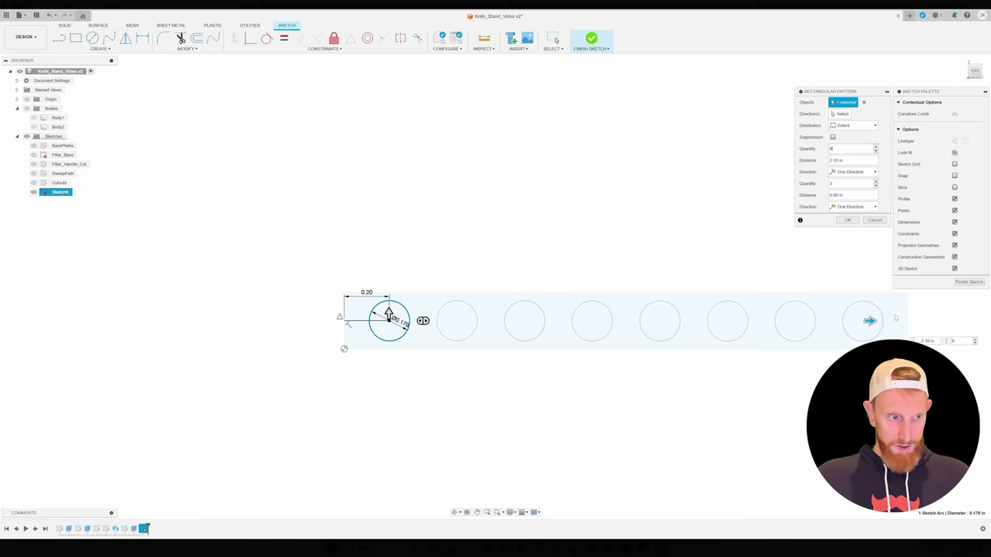
{"action": "left_click", "coordinate": [848, 221]}
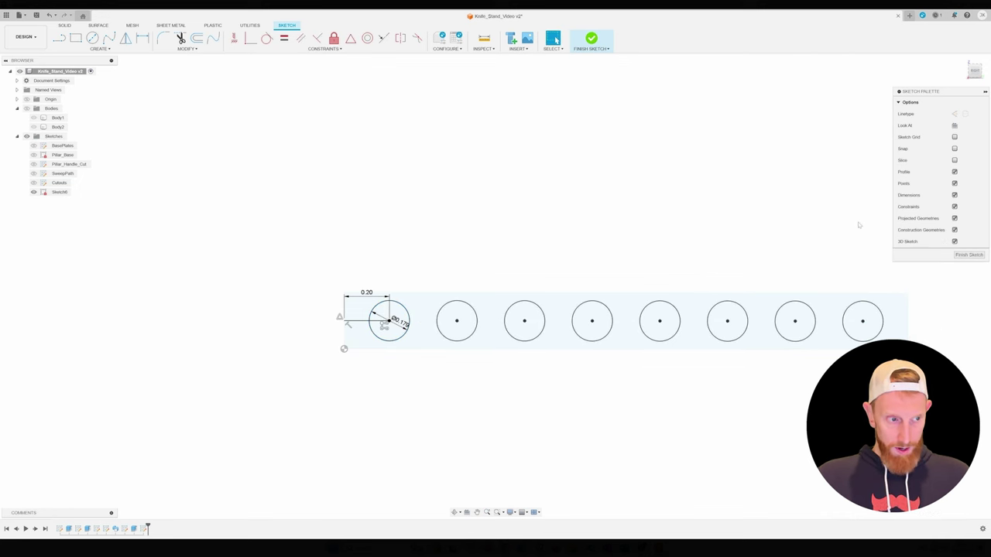
{"action": "left_click", "coordinate": [968, 256]}
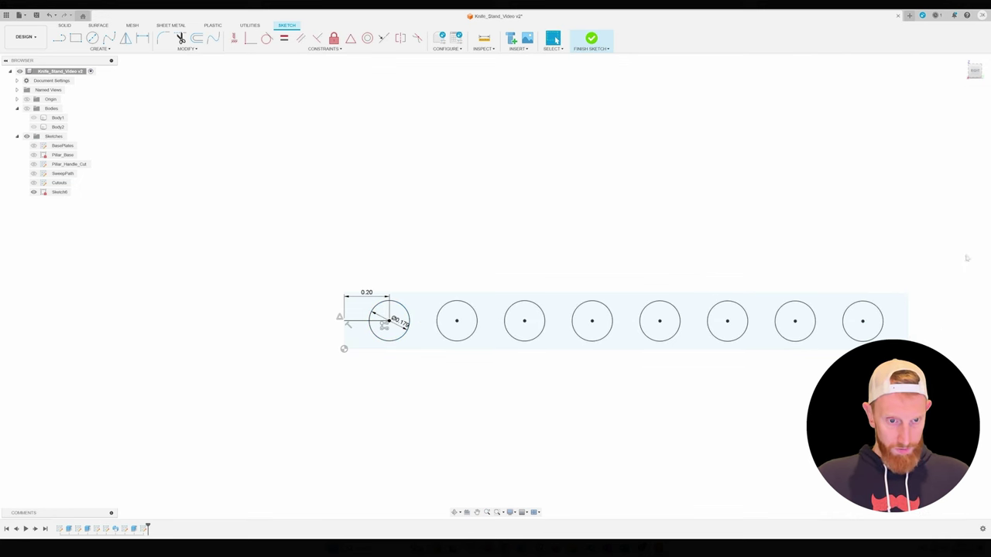
{"action": "scroll", "coordinate": [610, 357], "scroll_direction": "down", "scroll_amount": 3}
{"action": "mouse_move", "coordinate": [612, 354]}
{"action": "middle_mouse_down", "text": "shift"}
{"action": "mouse_move", "coordinate": [632, 338]}
{"action": "mouse_move", "coordinate": [639, 351]}
{"action": "middle_mouse_up", "text": "shift"}
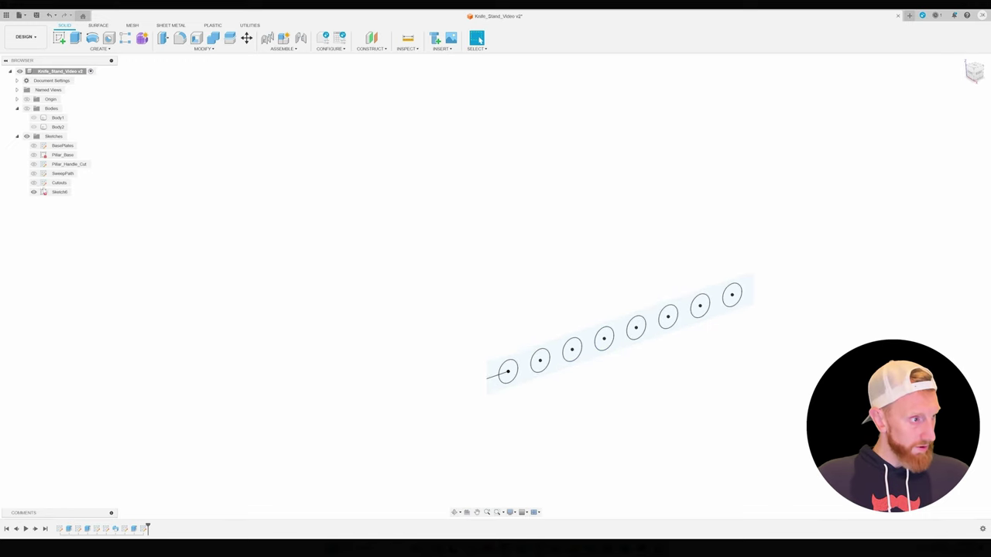
Show both plates and extrude-cut the eight circles about 1.50 in into the plate's end face
{"action": "left_click", "coordinate": [27, 108]}
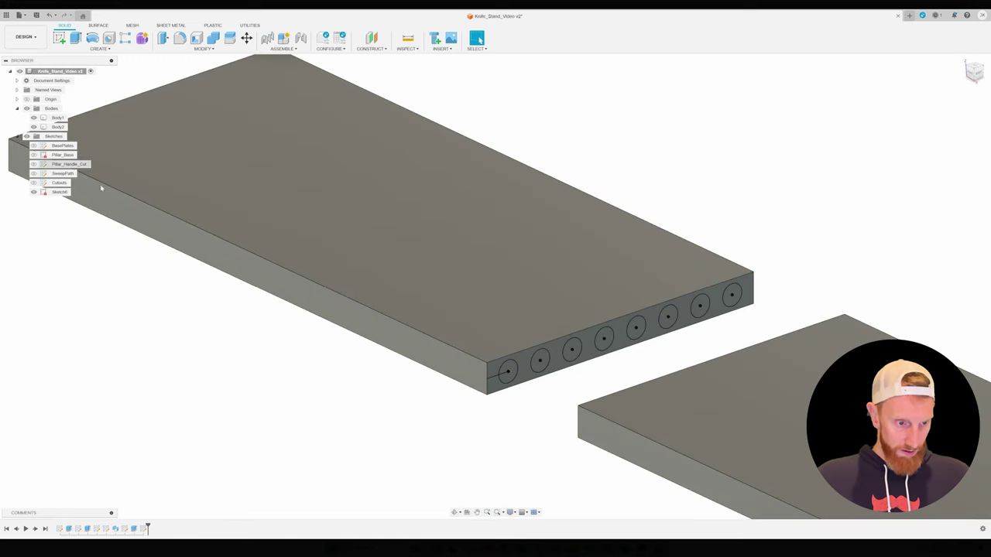
{"action": "middle_click_drag", "start_coordinate": [479, 399], "coordinate": [478, 384], "text": "shift"}
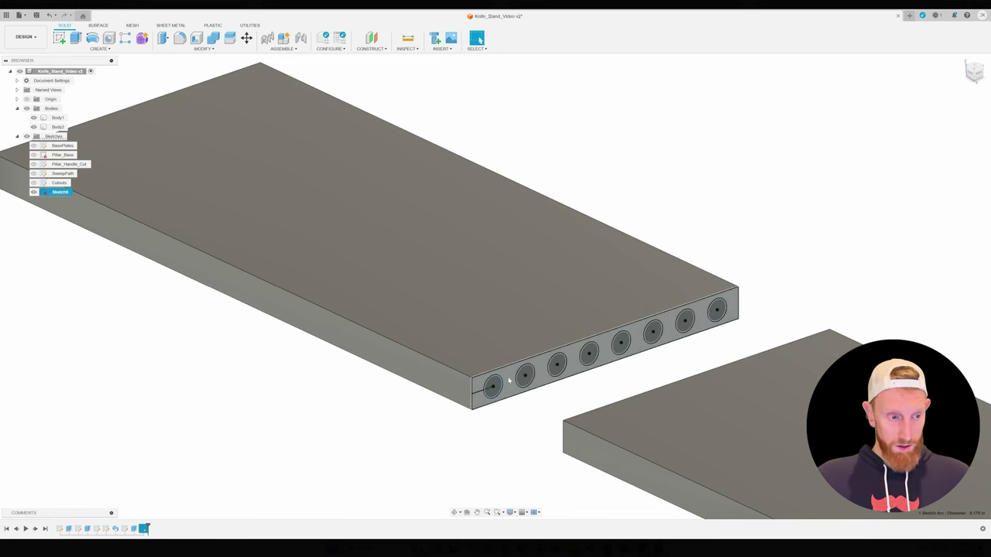
{"action": "left_click", "coordinate": [499, 386]}
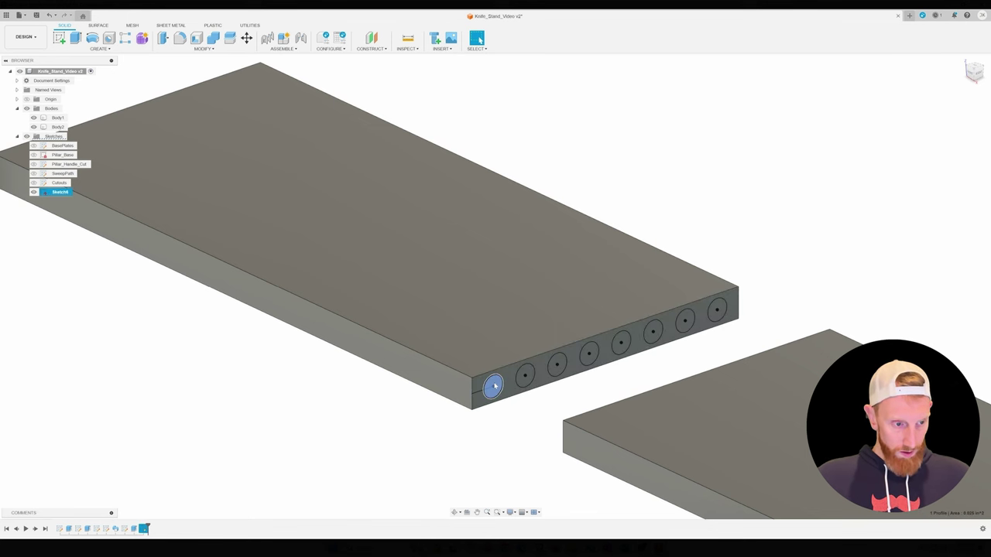
{"action": "left_click", "coordinate": [524, 375], "text": "shift"}
{"action": "left_click", "coordinate": [556, 364], "text": "shift"}
{"action": "left_click", "coordinate": [623, 341], "text": "shift"}
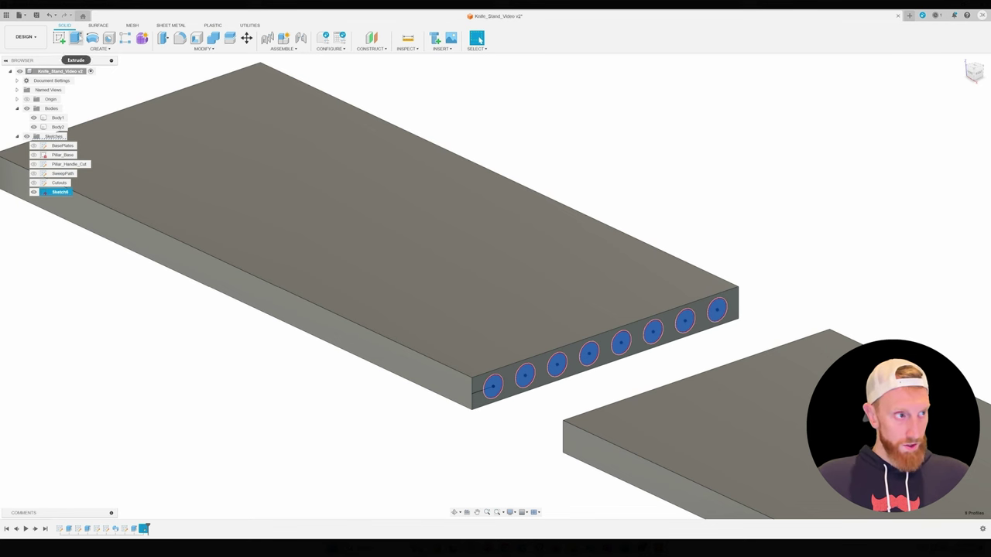
{"action": "left_click", "coordinate": [75, 37]}
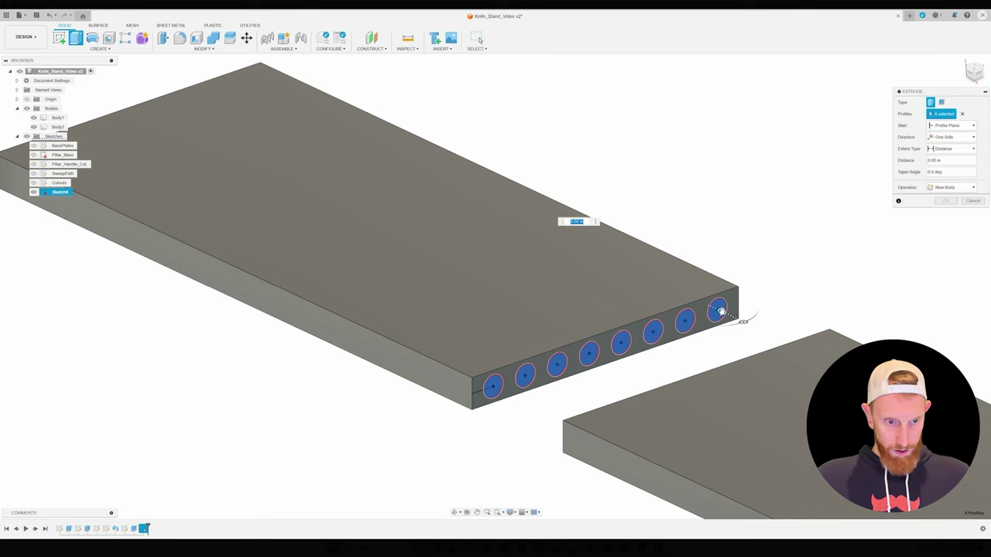
{"action": "left_click_drag", "start_coordinate": [721, 311], "coordinate": [566, 264]}
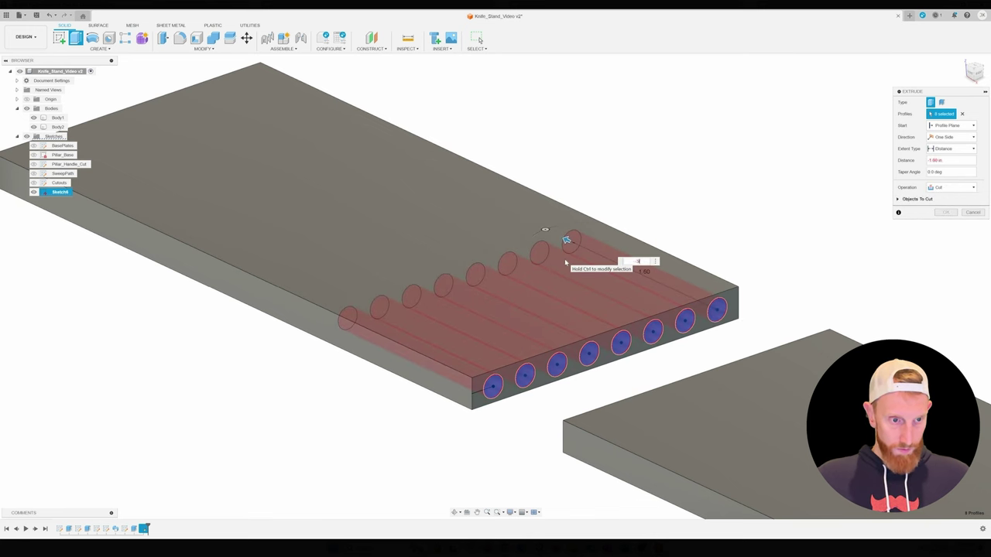
{"action": "key", "text": "Return"}
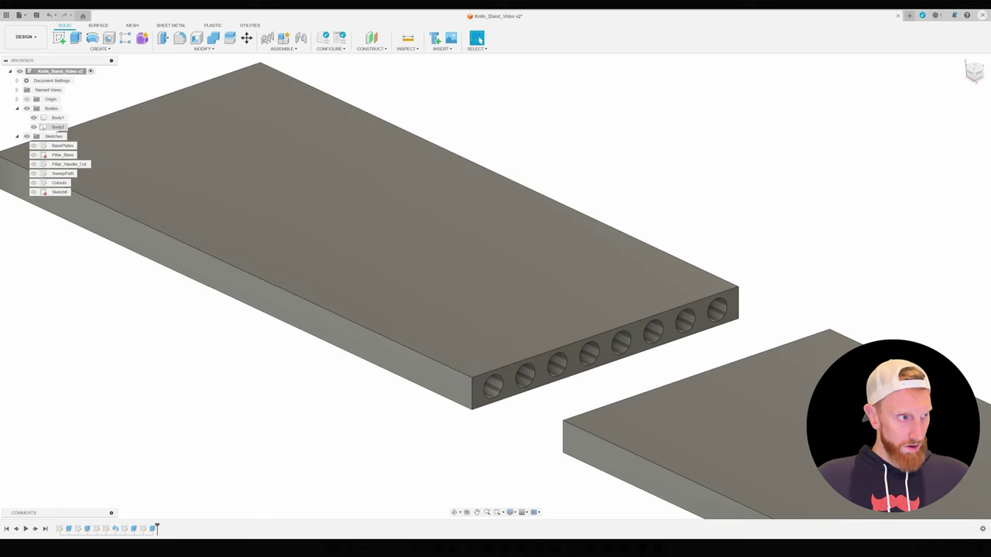
Hide the drilled Body1, show the circle sketch and rename it to Holes
{"action": "left_click", "coordinate": [48, 117]}
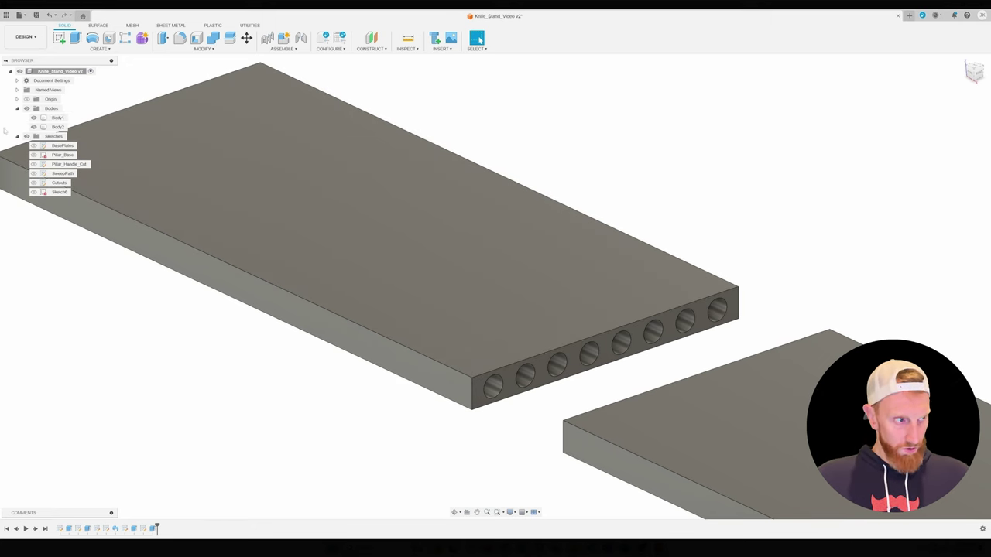
{"action": "left_click", "coordinate": [33, 118]}
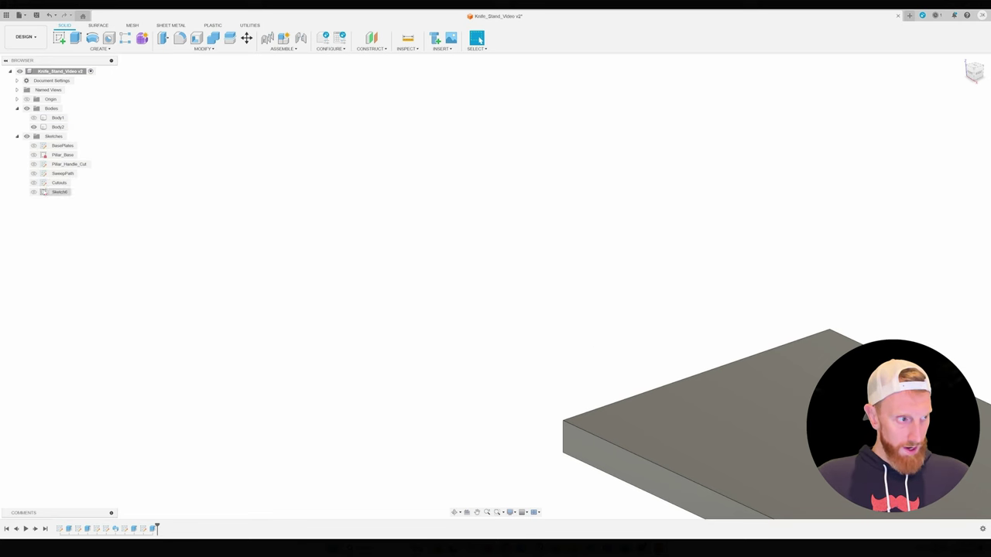
{"action": "left_click", "coordinate": [34, 192]}
{"action": "right_click", "coordinate": [50, 193]}
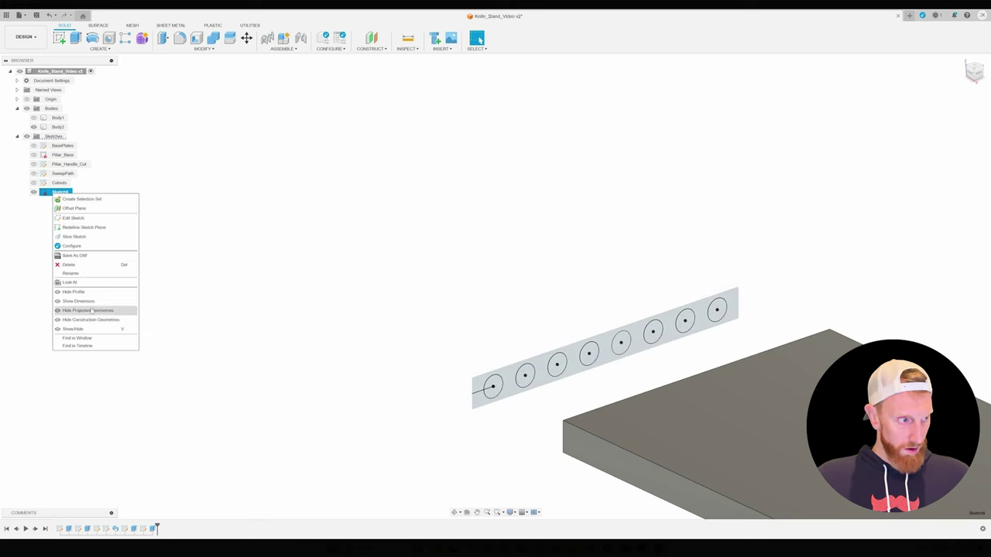
{"action": "left_click", "coordinate": [82, 275]}
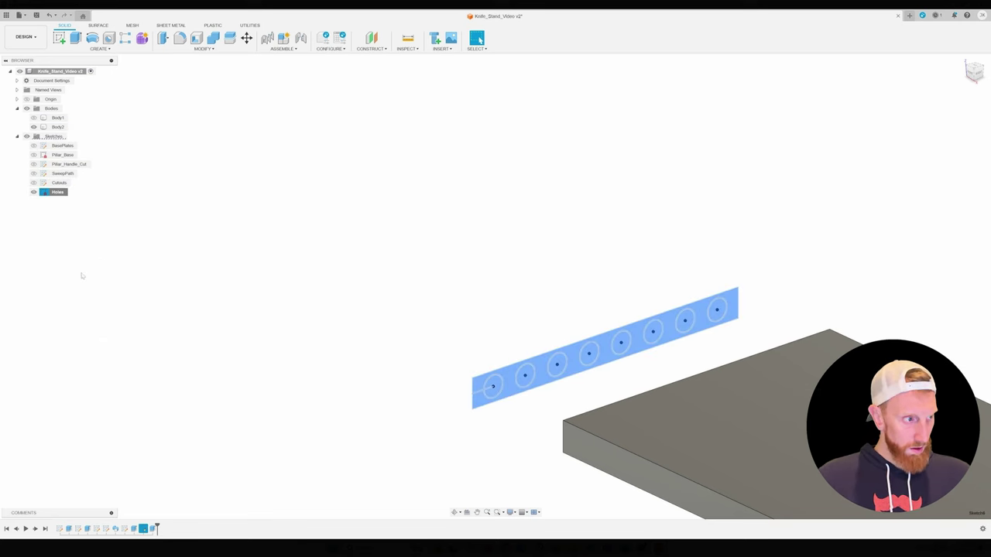
{"action": "left_click", "coordinate": [239, 211]}
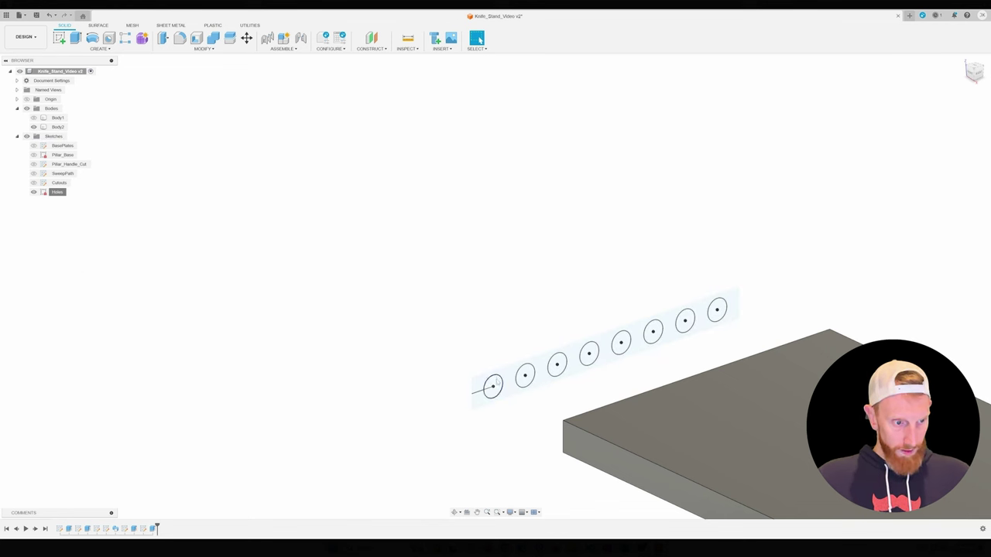
Select all eight hole circles and extrude-cut them 1.522 in into Body2
{"action": "left_click", "coordinate": [492, 386]}
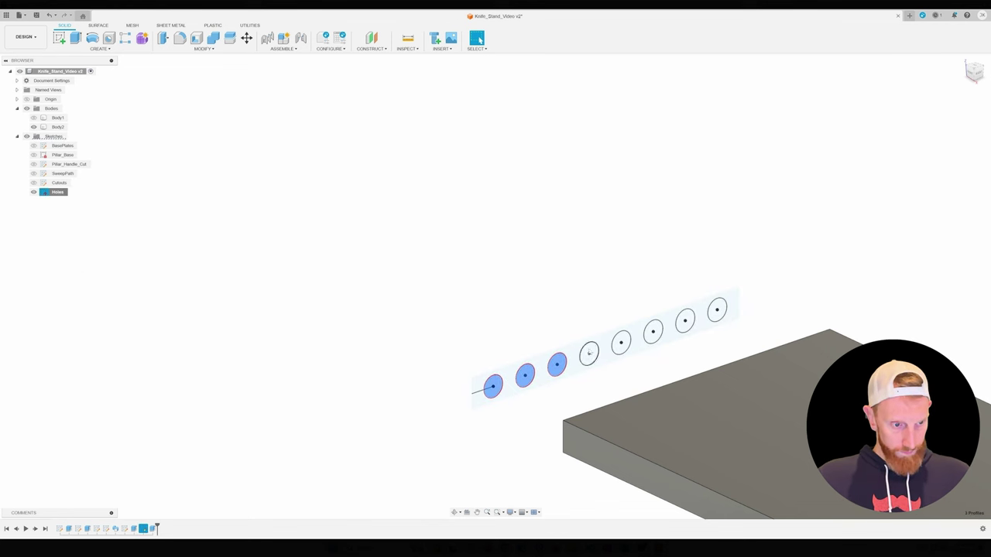
{"action": "left_click", "coordinate": [620, 343]}
{"action": "left_click", "coordinate": [653, 331]}
{"action": "left_click", "coordinate": [716, 310]}
{"action": "left_click", "coordinate": [684, 321]}
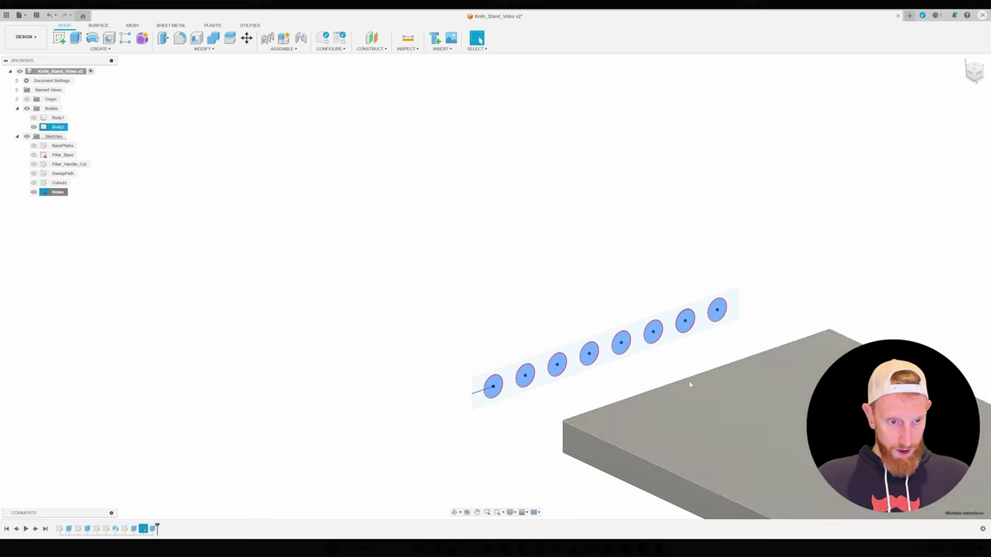
{"action": "middle_click_drag", "start_coordinate": [648, 365], "coordinate": [597, 304], "text": "shift"}
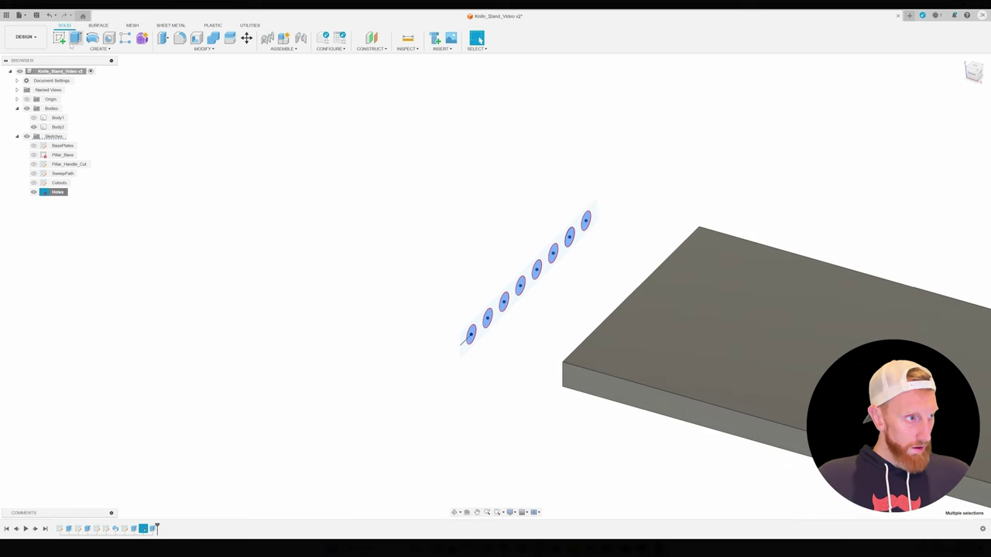
{"action": "left_click", "coordinate": [75, 39]}
{"action": "left_click_drag", "start_coordinate": [576, 237], "coordinate": [719, 278]}
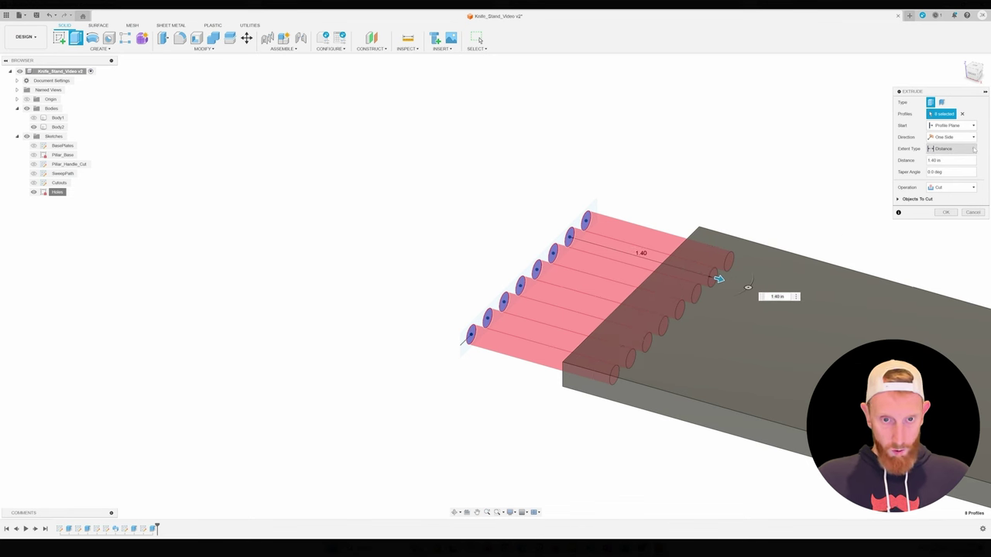
{"action": "key", "text": "ctrl+z"}
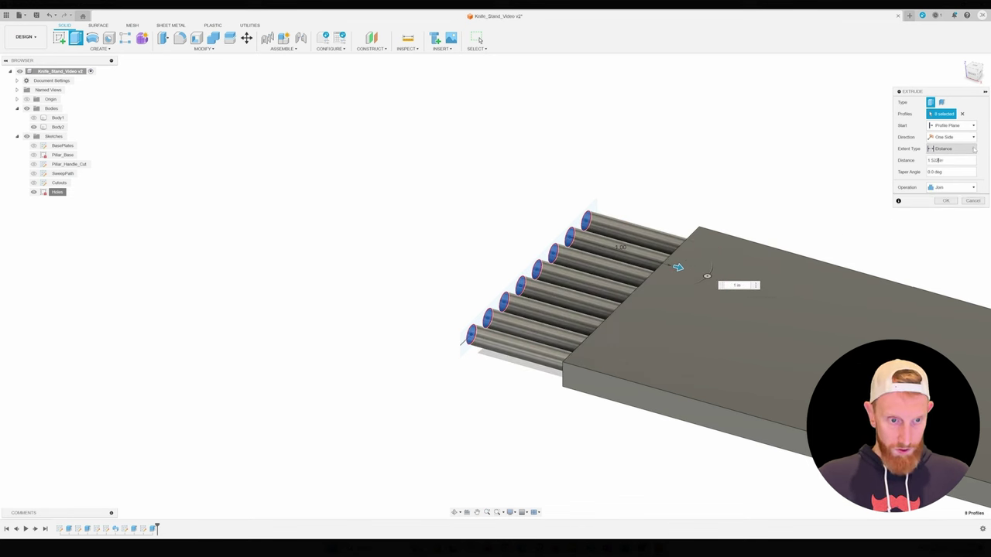
{"action": "key", "text": "Return"}
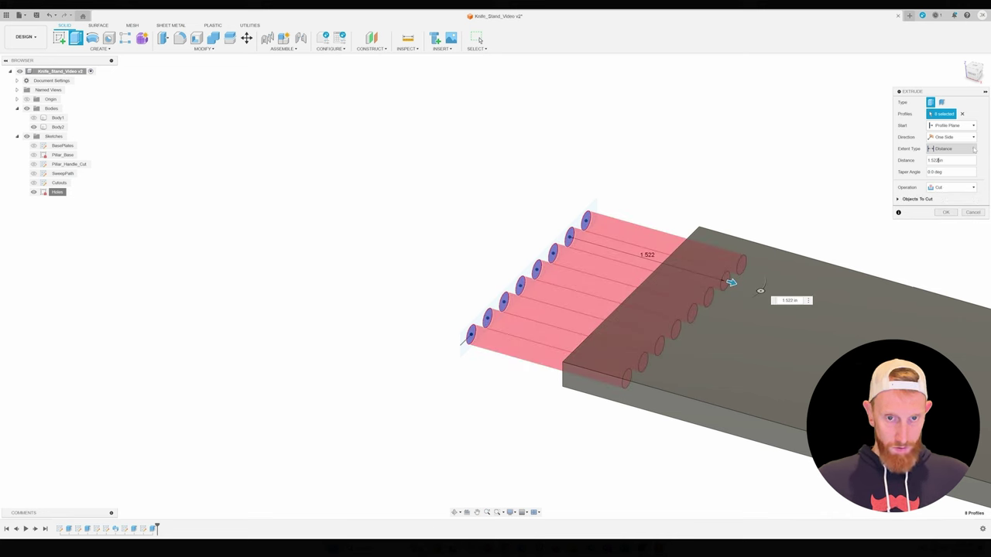
{"action": "key", "text": "Return"}
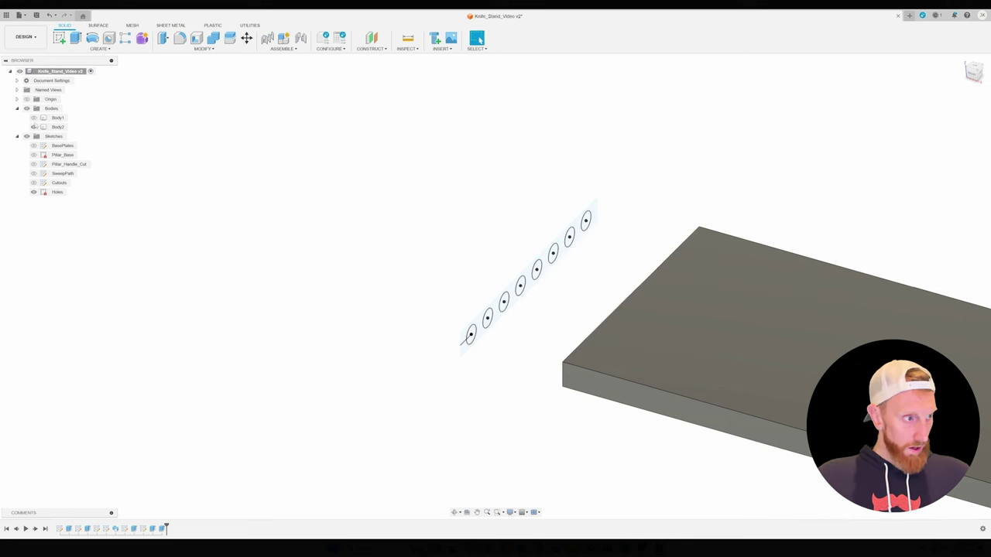
Show Body1 again, hide the Holes sketch, and select the left plate's top face
{"action": "left_click", "coordinate": [33, 118]}
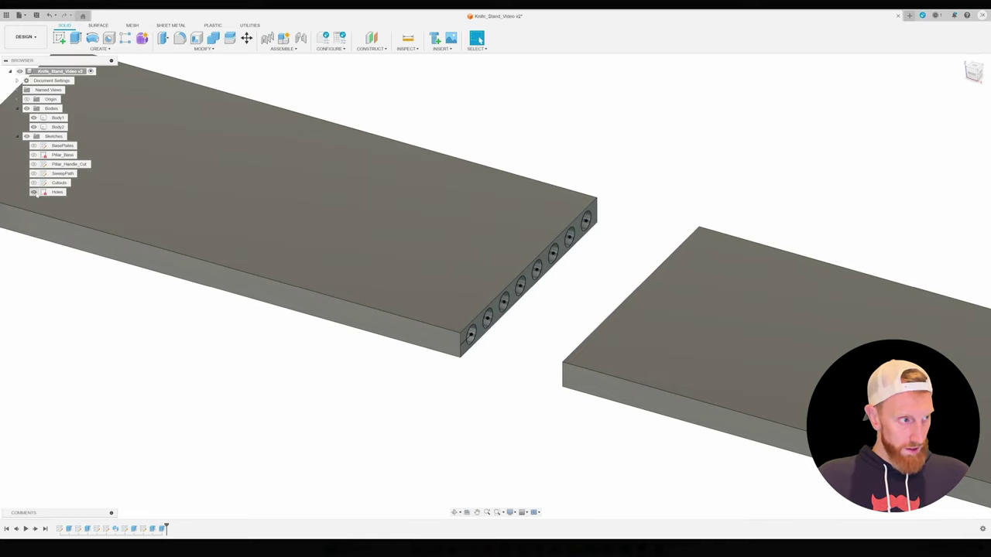
{"action": "left_click", "coordinate": [33, 192]}
{"action": "middle_click_drag", "start_coordinate": [406, 376], "coordinate": [523, 345], "text": "shift"}
{"action": "left_click", "coordinate": [598, 357]}
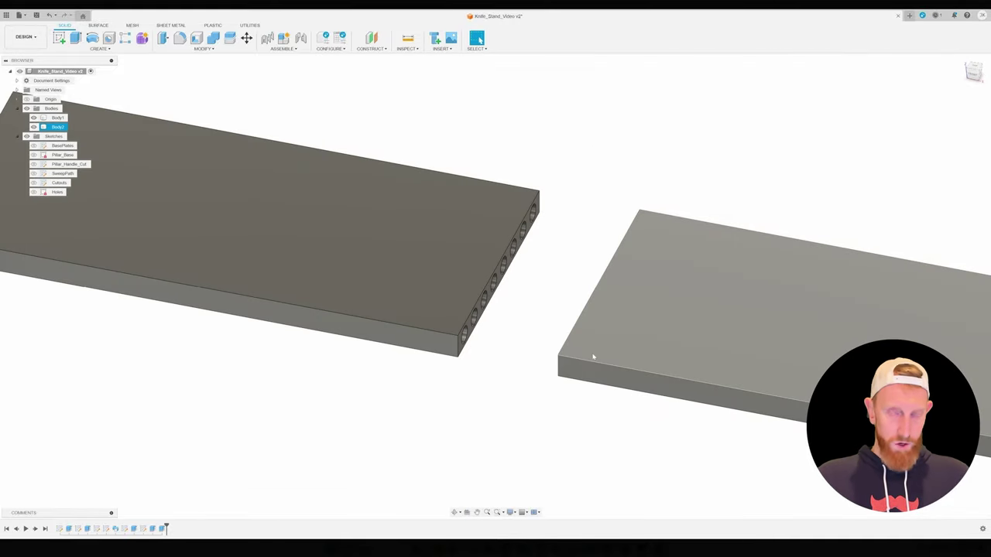
{"action": "left_click", "coordinate": [454, 407]}
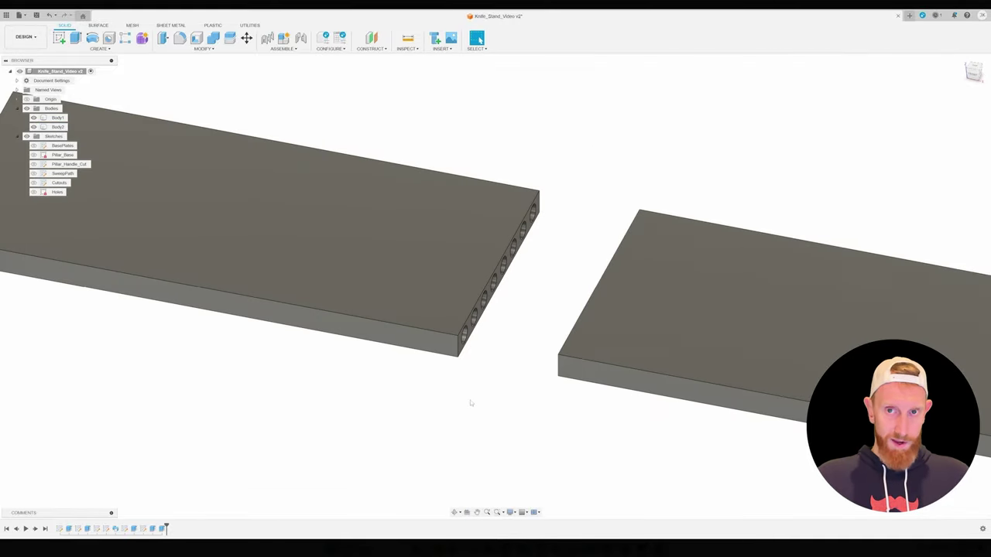
{"action": "scroll", "coordinate": [454, 407], "scroll_direction": "down", "scroll_amount": 4}
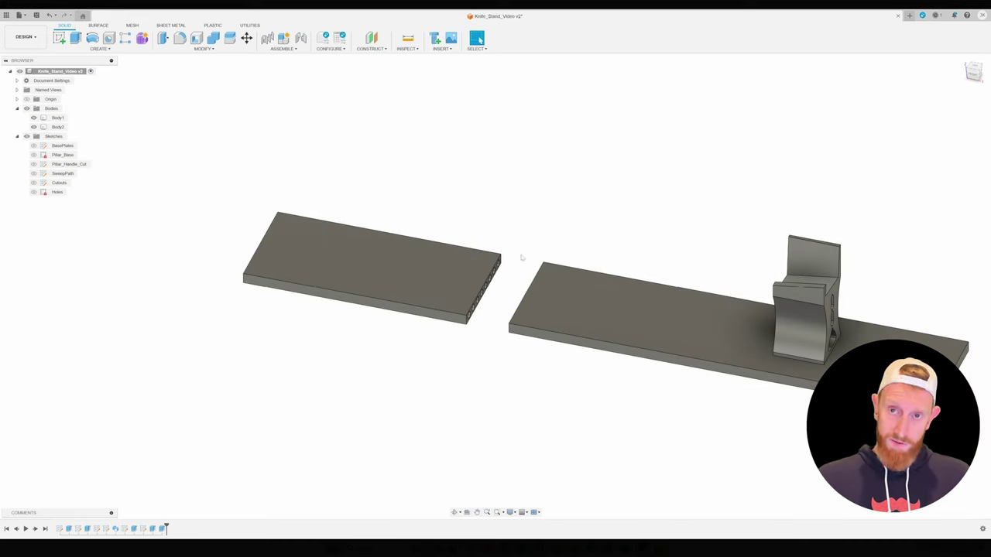
{"action": "left_click", "coordinate": [302, 263]}
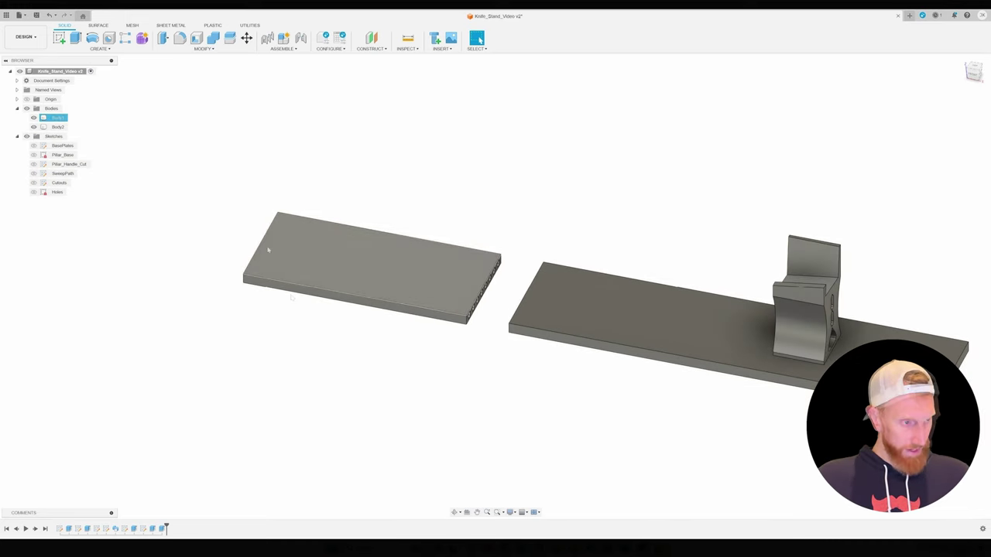
{"action": "middle_click_drag", "start_coordinate": [306, 245], "coordinate": [490, 219]}
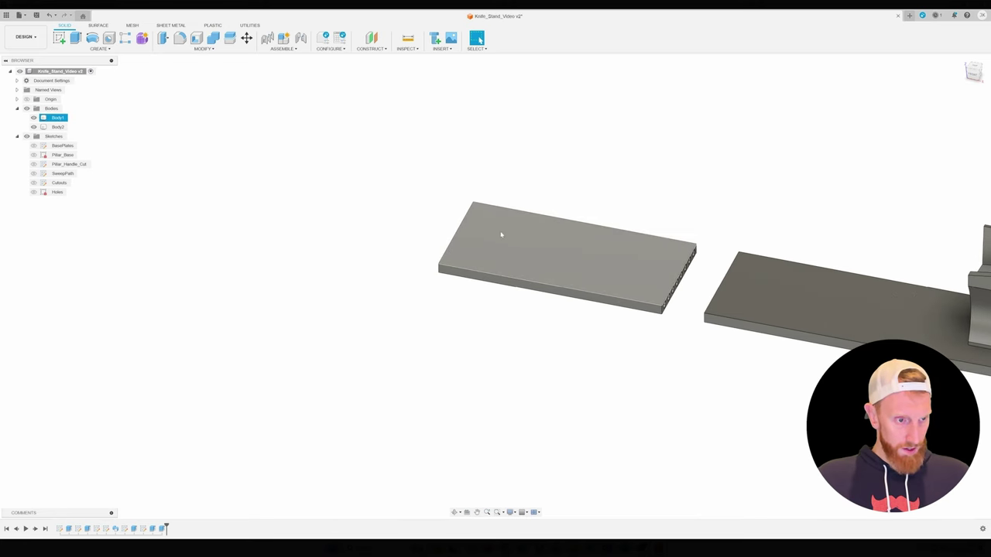
{"action": "scroll", "coordinate": [513, 259], "scroll_direction": "up", "scroll_amount": 3}
{"action": "left_click", "coordinate": [514, 260]}
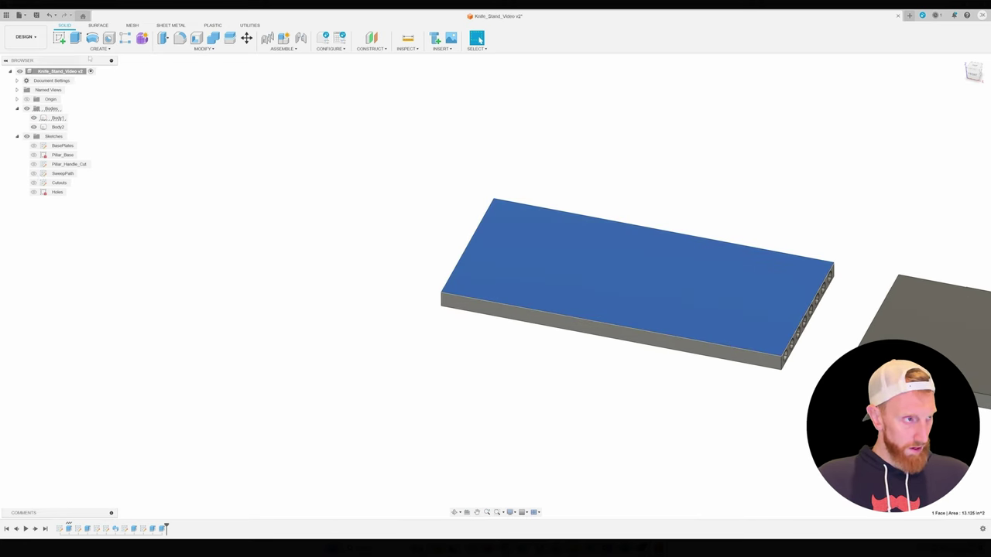
Sketch a 1.00 line from the plate's left edge and rename the sketch Start_Of_Groove
{"action": "left_click", "coordinate": [58, 37]}
{"action": "key", "text": "l"}
{"action": "left_click", "coordinate": [431, 252]}
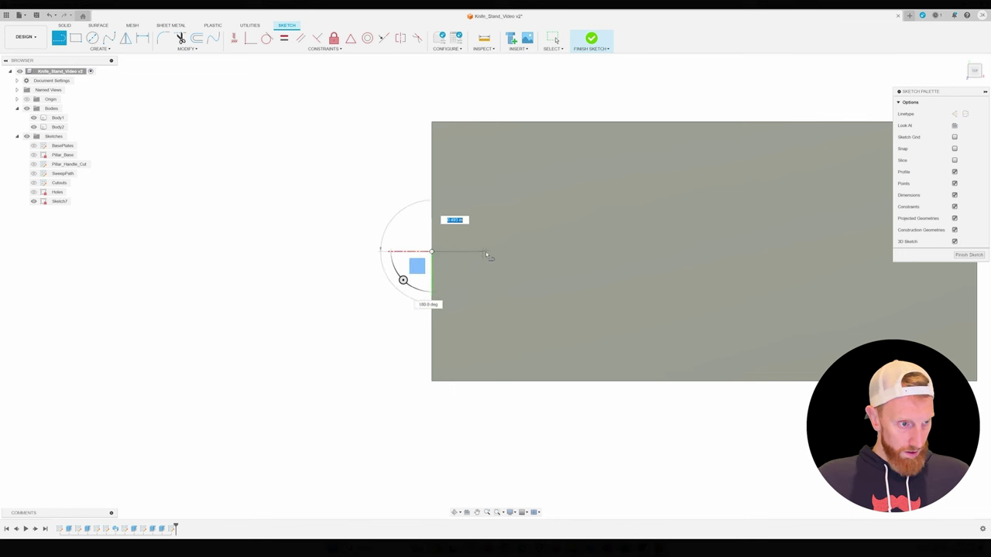
{"action": "type", "text": "1"}
{"action": "key", "text": "Return"}
{"action": "key", "text": "Escape"}
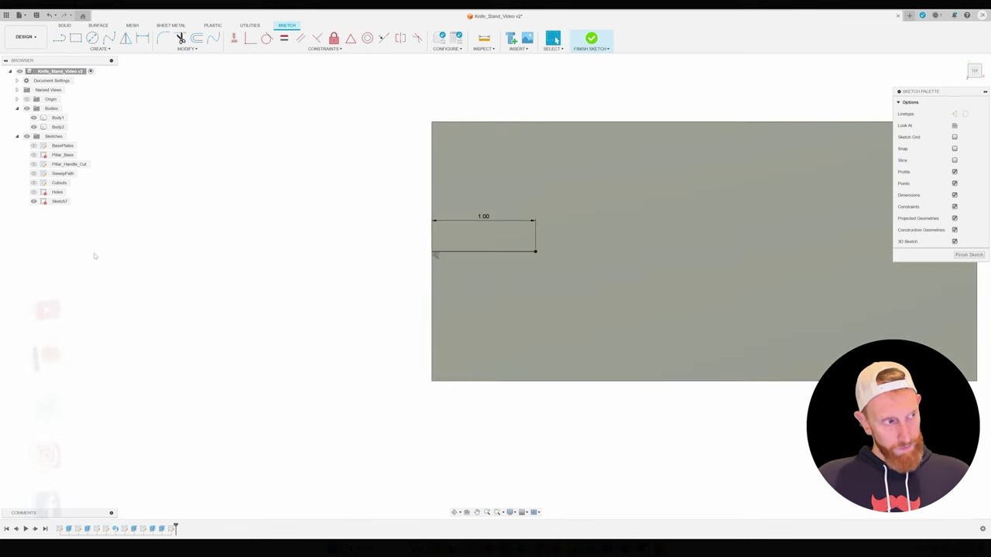
{"action": "left_click", "coordinate": [968, 254]}
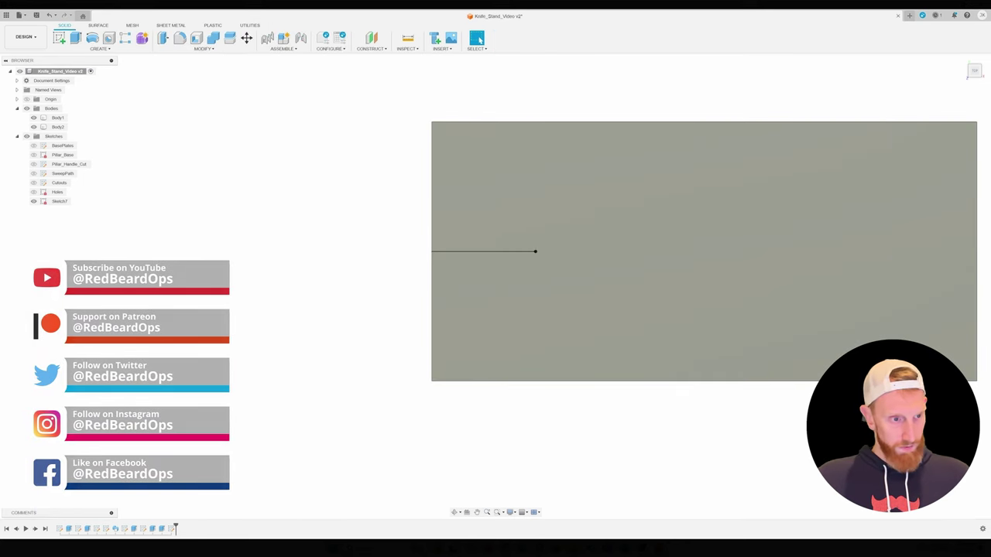
{"action": "right_click", "coordinate": [60, 201]}
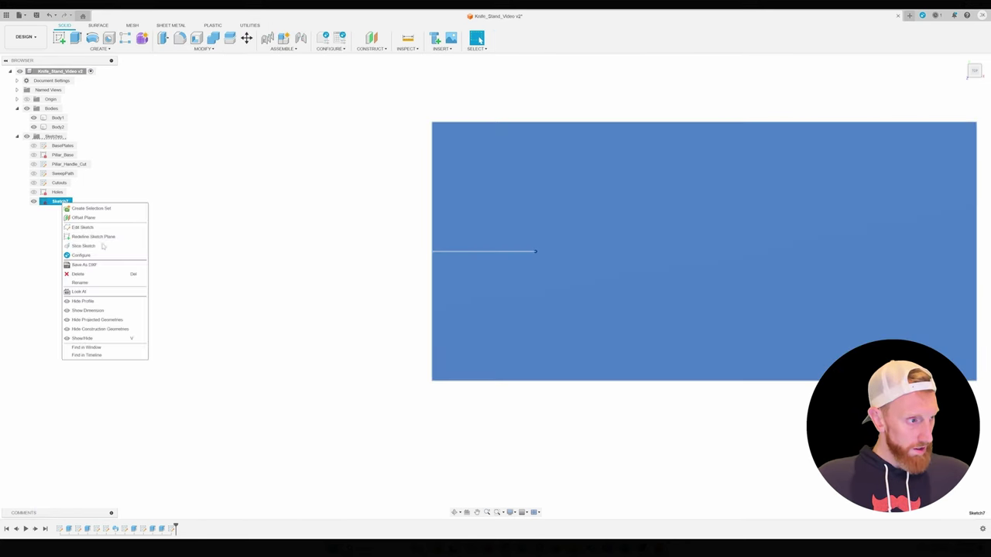
{"action": "left_click", "coordinate": [100, 285]}
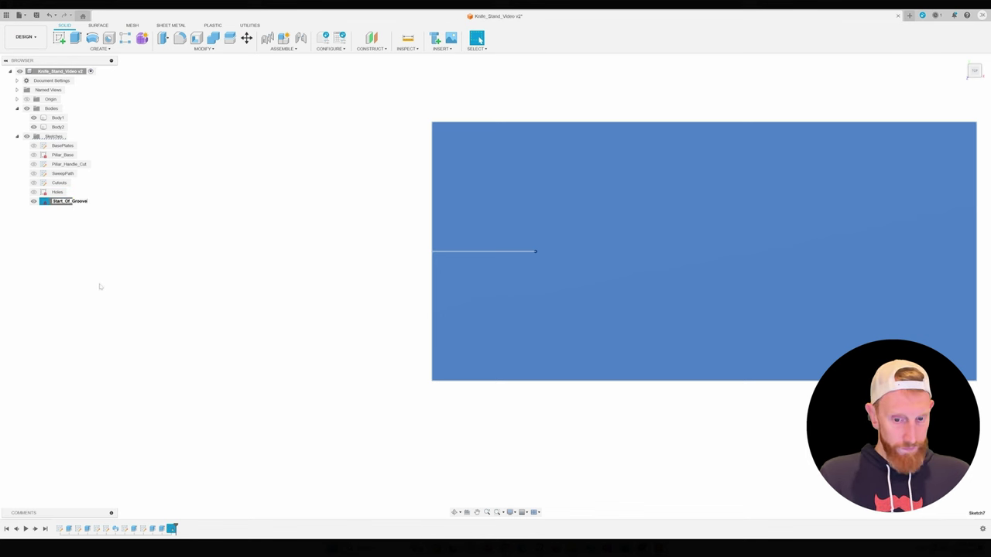
Confirm the name Start_Of_Groove, hide the bodies, and start a sketch on the front plane
{"action": "key", "text": "Return"}
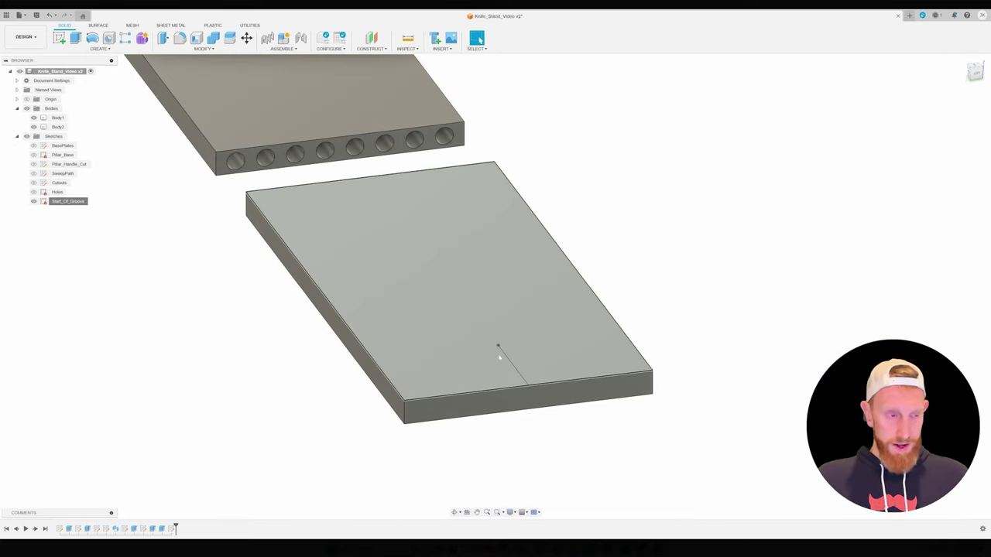
{"action": "left_click", "coordinate": [33, 126]}
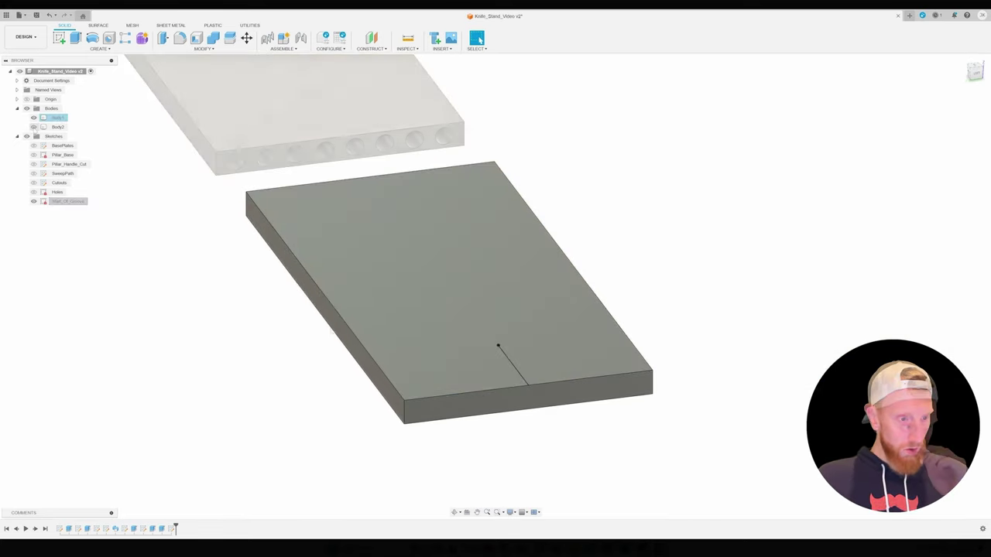
{"action": "left_click", "coordinate": [33, 127]}
{"action": "left_click", "coordinate": [56, 117]}
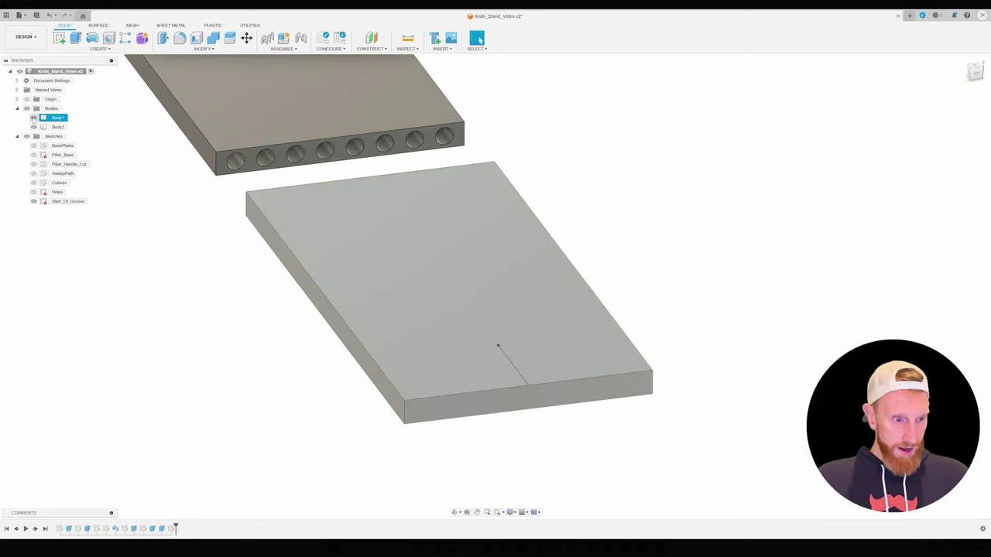
{"action": "left_click", "coordinate": [33, 117]}
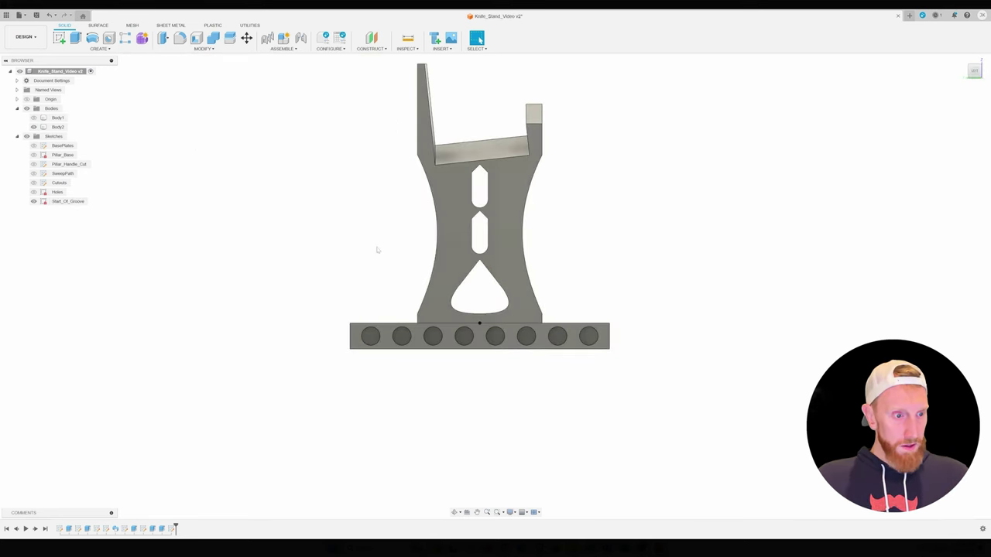
{"action": "left_click", "coordinate": [33, 126]}
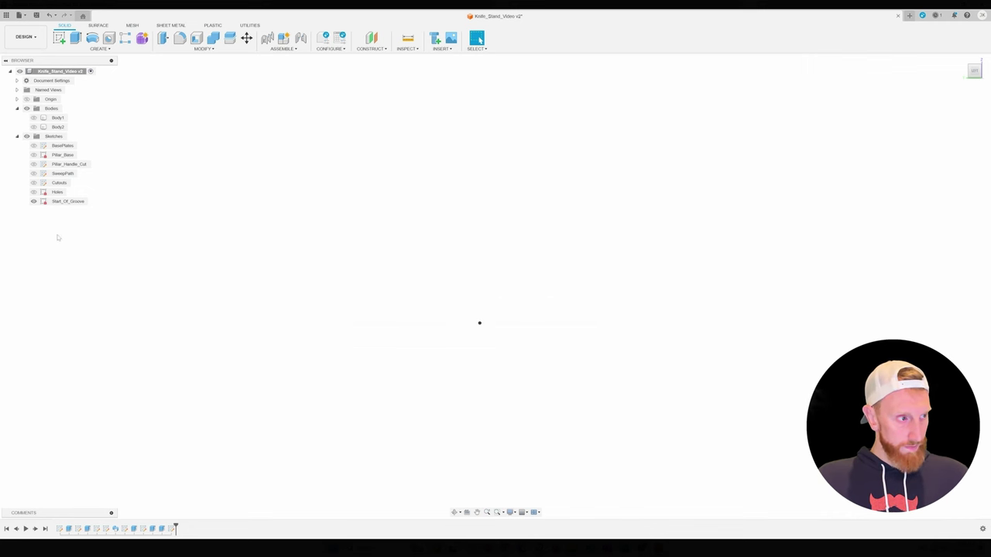
{"action": "left_click", "coordinate": [58, 37]}
{"action": "left_click", "coordinate": [584, 318]}
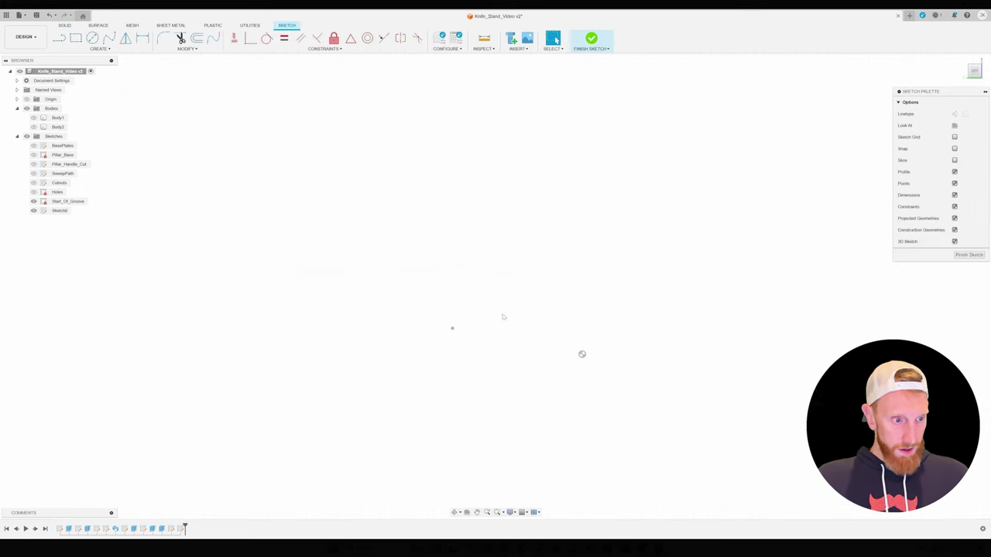
Show the bodies and start the V profile at the groove line's end point
{"action": "left_click", "coordinate": [33, 127]}
{"action": "mouse_move", "coordinate": [593, 348]}
{"action": "middle_mouse_down", "text": "shift"}
{"action": "mouse_move", "coordinate": [496, 387]}
{"action": "mouse_move", "coordinate": [511, 402]}
{"action": "middle_mouse_up", "text": "shift"}
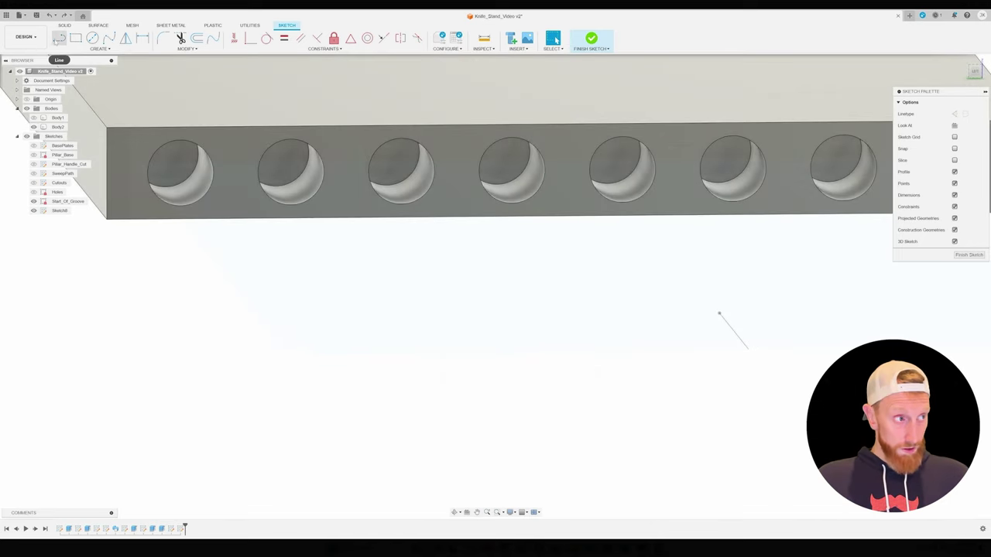
{"action": "key", "text": "l"}
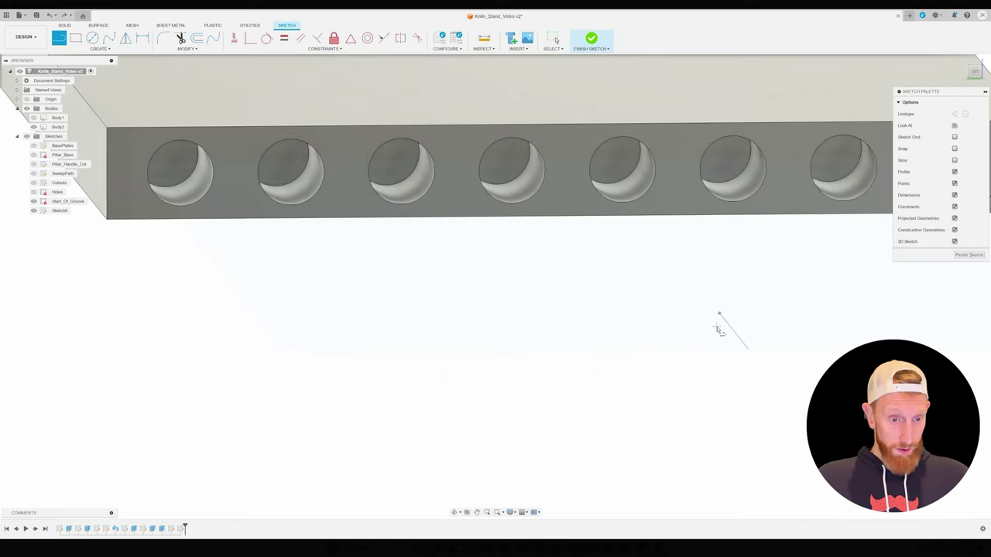
{"action": "left_click", "coordinate": [719, 313]}
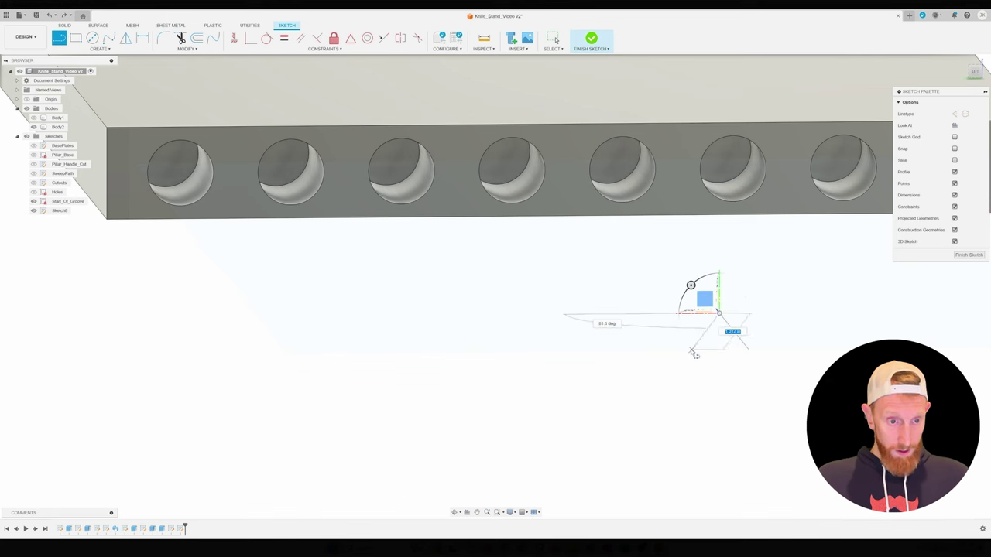
{"action": "left_click", "coordinate": [976, 70]}
{"action": "left_click_drag", "start_coordinate": [572, 128], "coordinate": [573, 225]}
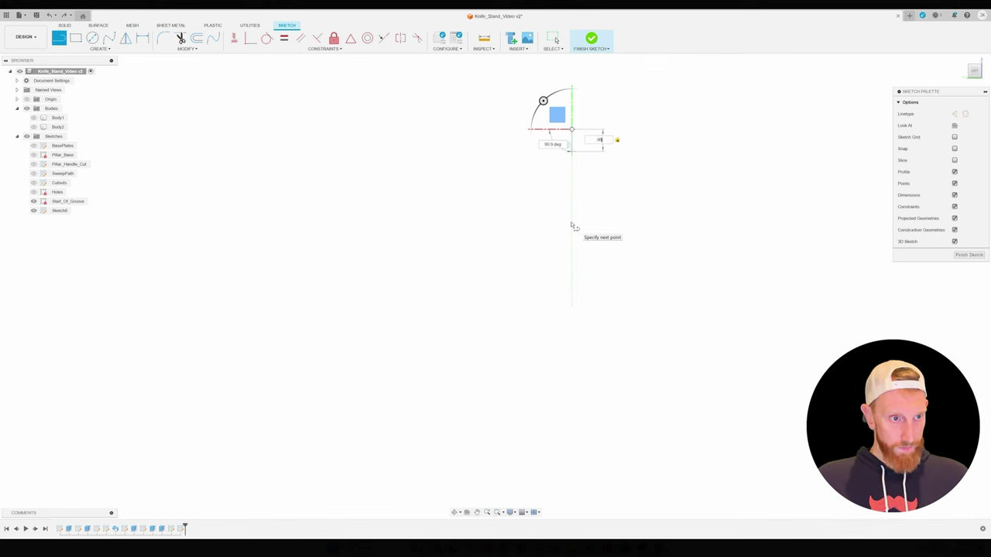
{"action": "middle_click_drag", "start_coordinate": [573, 226], "coordinate": [594, 169], "text": "shift"}
{"action": "key", "text": "Escape"}
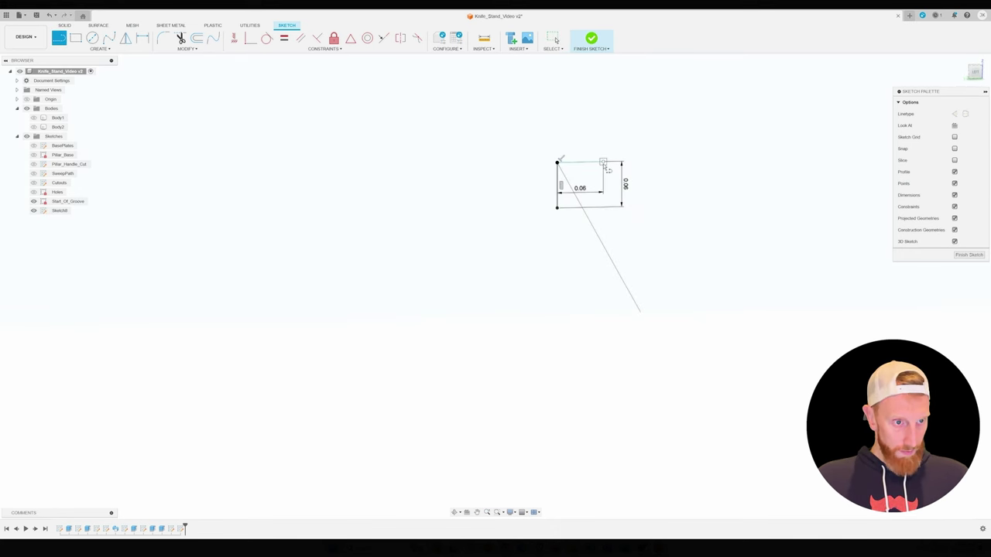
Draw the remaining triangle sides, 0.06 each side of the centre line
{"action": "left_click", "coordinate": [557, 162]}
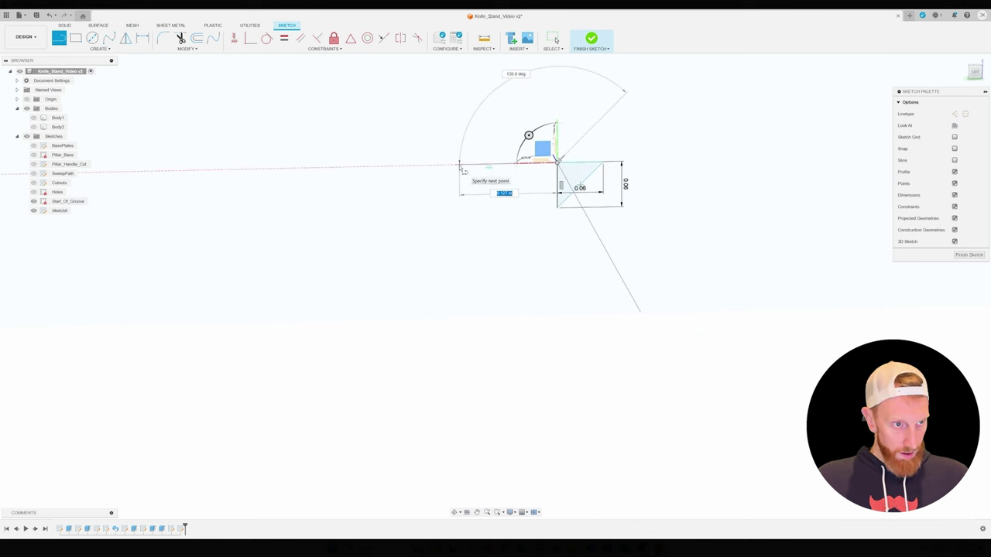
{"action": "key", "text": "Return"}
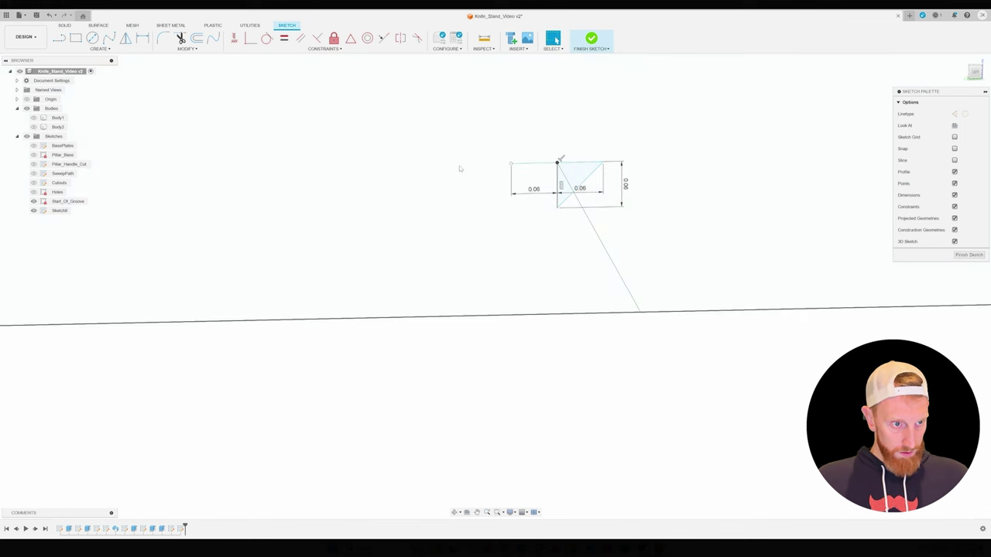
{"action": "key", "text": "Escape"}
{"action": "left_click", "coordinate": [58, 40]}
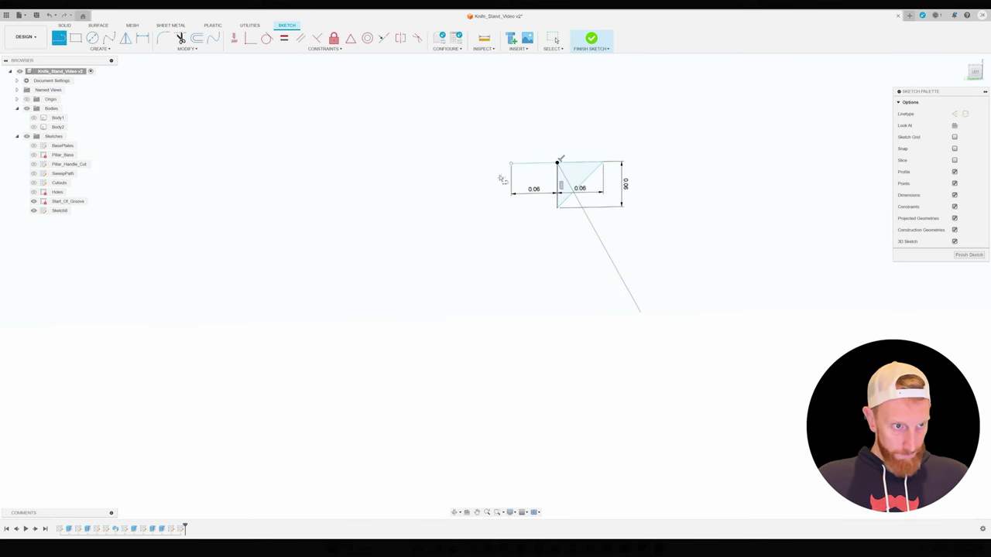
{"action": "left_click_drag", "start_coordinate": [511, 165], "coordinate": [528, 181]}
Finish the groove sketch and select both triangle profiles with the lower plate visible
{"action": "left_click", "coordinate": [966, 255]}
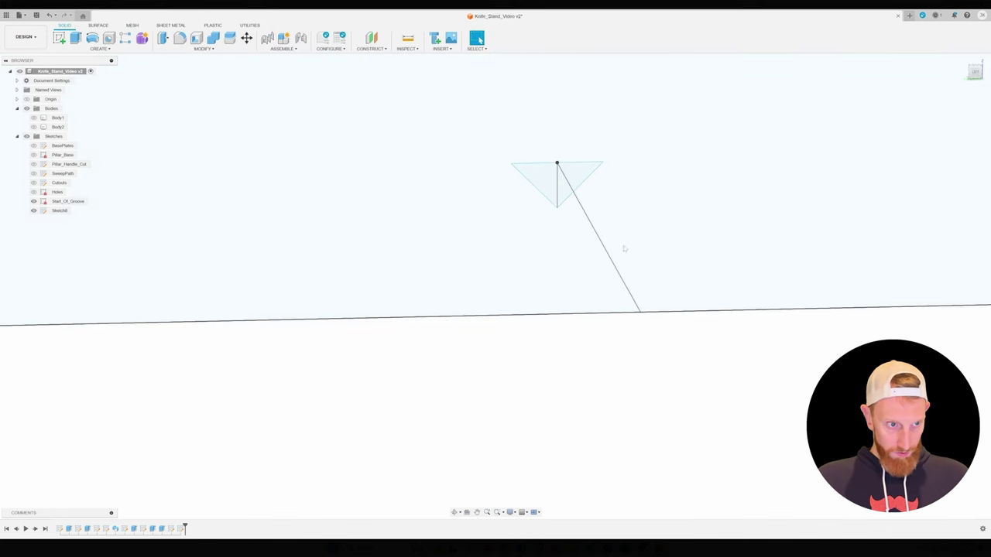
{"action": "scroll", "coordinate": [594, 337], "scroll_direction": "up", "scroll_amount": 6}
{"action": "left_click", "coordinate": [594, 353]}
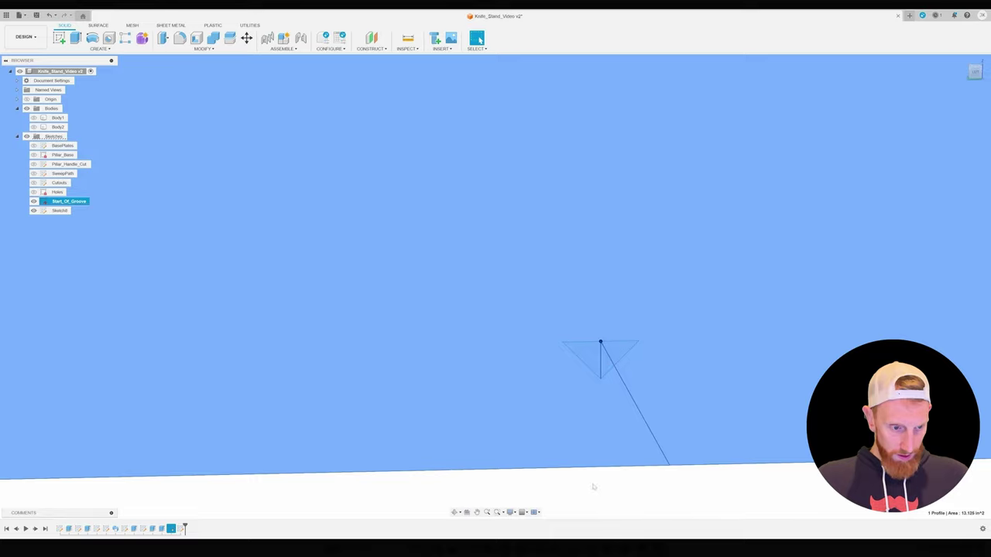
{"action": "left_click", "coordinate": [596, 483]}
{"action": "mouse_move", "coordinate": [603, 478]}
{"action": "middle_mouse_down", "text": "shift"}
{"action": "mouse_move", "coordinate": [609, 442]}
{"action": "mouse_move", "coordinate": [616, 463]}
{"action": "mouse_move", "coordinate": [612, 394]}
{"action": "mouse_move", "coordinate": [619, 436]}
{"action": "mouse_move", "coordinate": [657, 426]}
{"action": "mouse_move", "coordinate": [661, 412]}
{"action": "middle_mouse_up", "text": "shift"}
{"action": "key", "text": "Escape"}
{"action": "left_click", "coordinate": [604, 367]}
{"action": "left_click", "coordinate": [571, 364], "text": "shift"}
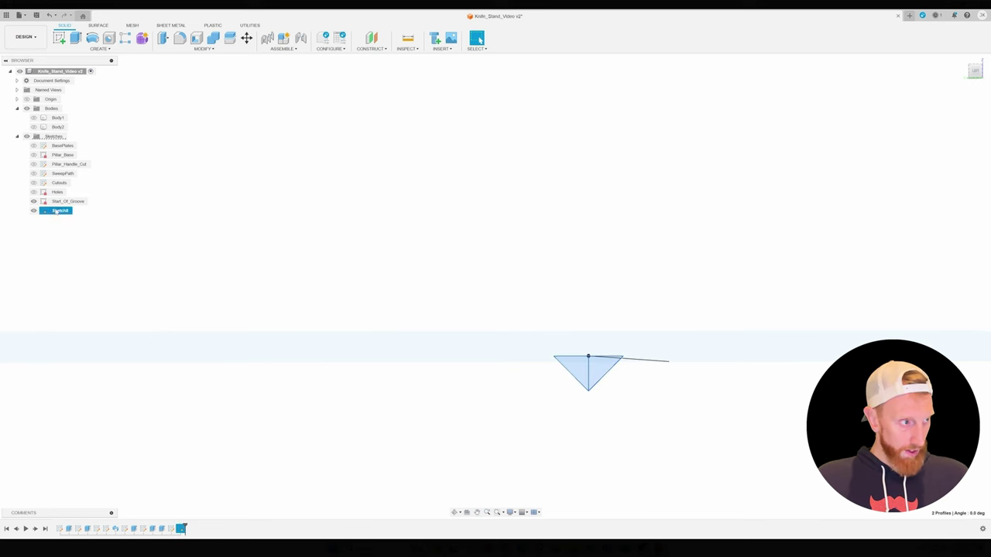
{"action": "left_click", "coordinate": [34, 118]}
{"action": "left_click", "coordinate": [34, 118]}
{"action": "left_click", "coordinate": [34, 117]}
{"action": "middle_click_drag", "start_coordinate": [361, 309], "coordinate": [343, 270], "text": "shift"}
Extrude-cut the triangle profiles 1.75 in along the plate's top as a V-groove
{"action": "left_click", "coordinate": [75, 37]}
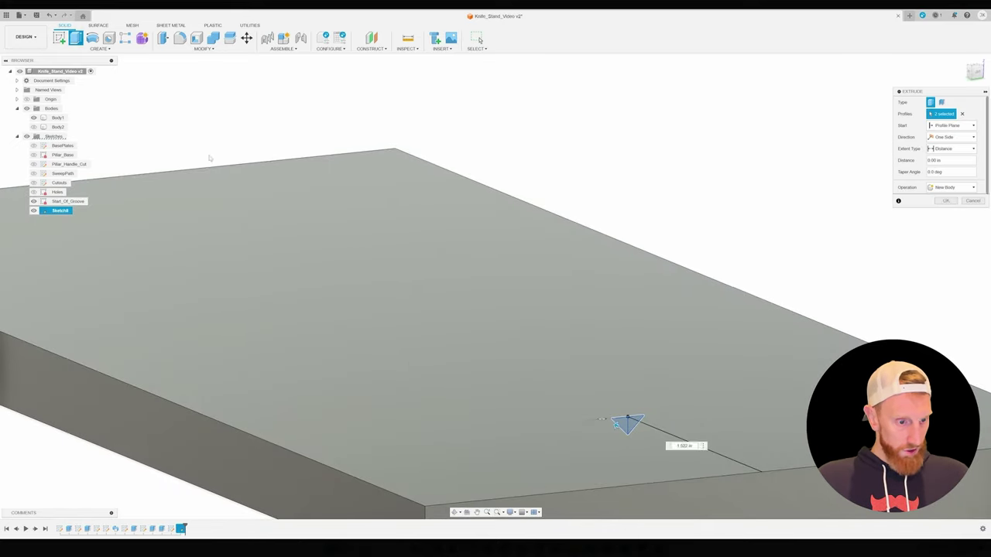
{"action": "left_click_drag", "start_coordinate": [614, 426], "coordinate": [482, 365]}
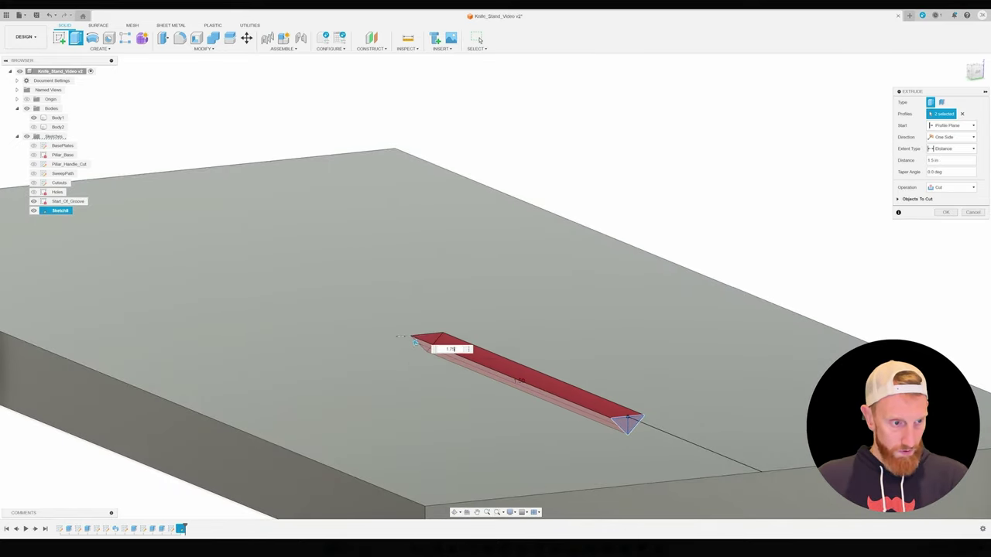
{"action": "type", "text": "1.75"}
{"action": "key", "text": "Return"}
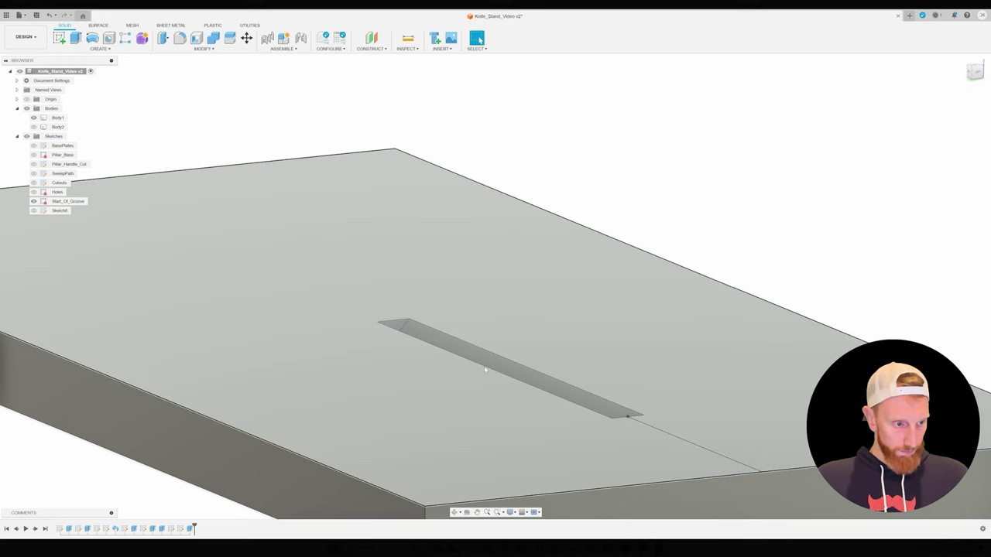
Bring both base plates into view and select the outer-end vertical corner edges
{"action": "middle_click_drag", "start_coordinate": [655, 325], "coordinate": [596, 332], "text": "shift"}
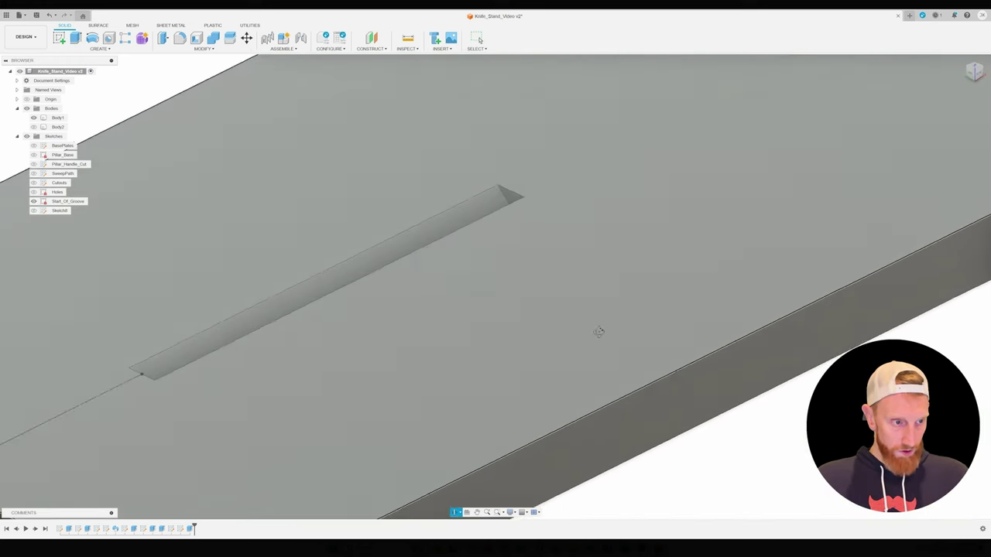
{"action": "scroll", "coordinate": [584, 325], "scroll_direction": "down", "scroll_amount": 5}
{"action": "key", "text": "Escape"}
{"action": "middle_click_drag", "start_coordinate": [391, 350], "coordinate": [301, 429]}
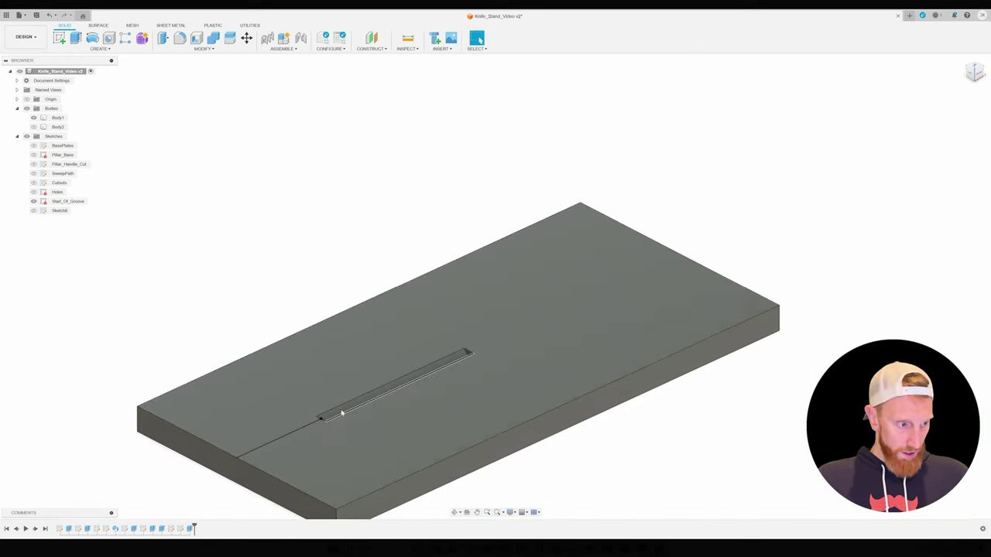
{"action": "scroll", "coordinate": [542, 406], "scroll_direction": "down", "scroll_amount": 2}
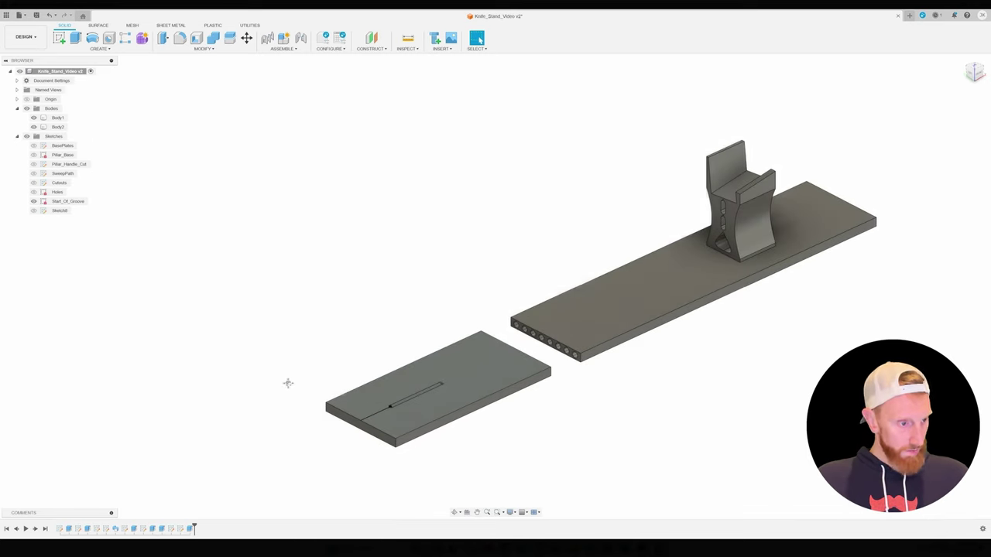
{"action": "middle_click_drag", "start_coordinate": [288, 380], "coordinate": [338, 336]}
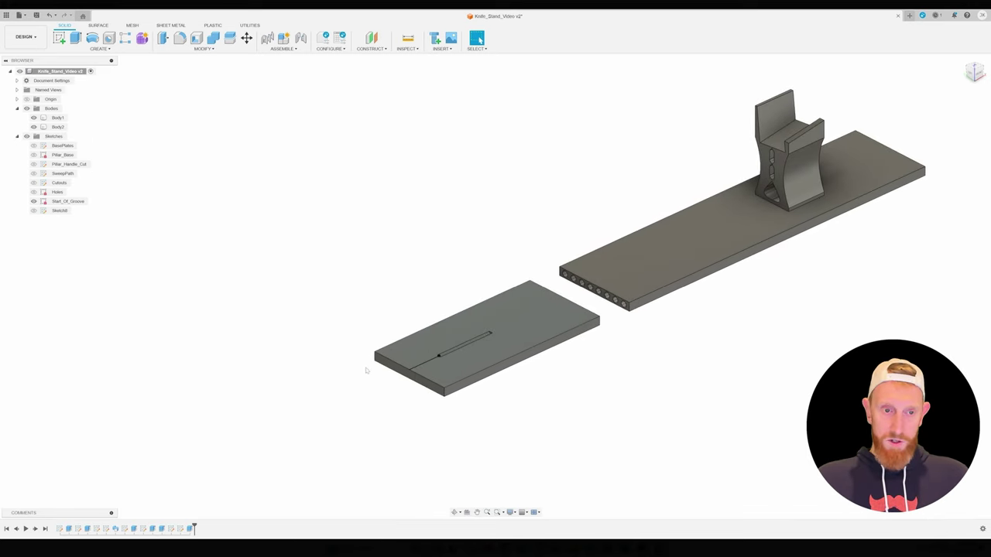
{"action": "scroll", "coordinate": [398, 412], "scroll_direction": "up", "scroll_amount": 5}
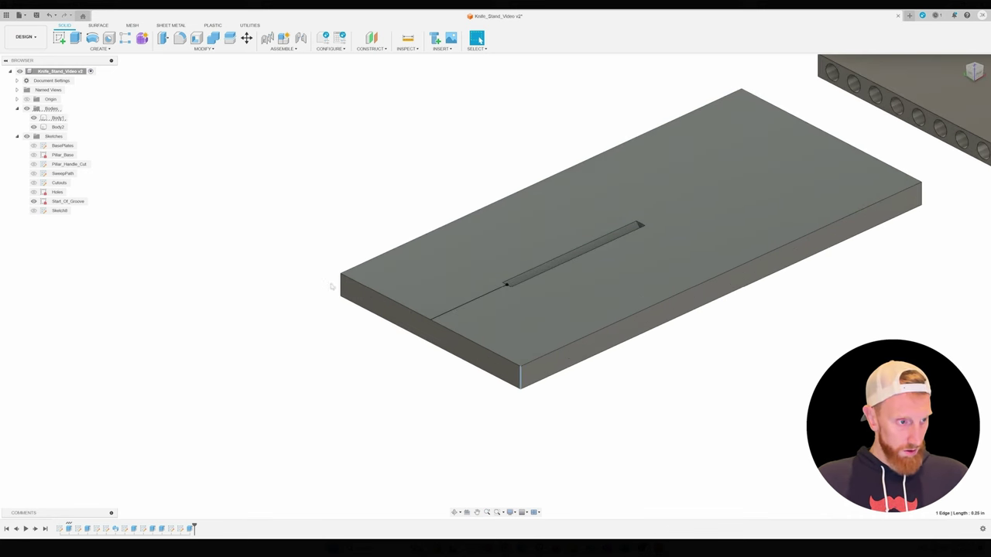
{"action": "scroll", "coordinate": [341, 287], "scroll_direction": "down", "scroll_amount": 6}
{"action": "middle_click_drag", "start_coordinate": [759, 378], "coordinate": [650, 214], "text": "shift"}
{"action": "scroll", "coordinate": [507, 310], "scroll_direction": "up", "scroll_amount": 4}
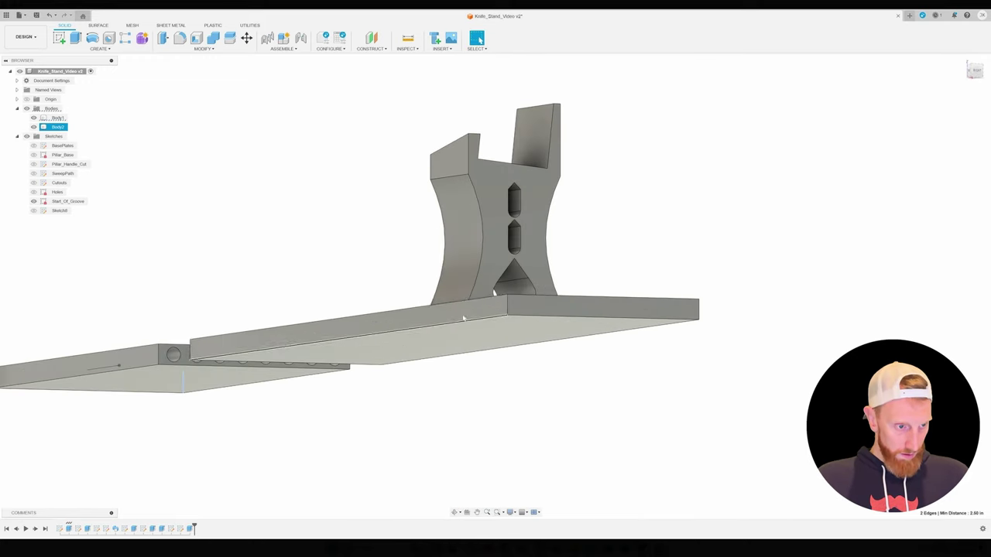
{"action": "middle_click_drag", "start_coordinate": [747, 331], "coordinate": [461, 350], "text": "shift"}
{"action": "scroll", "coordinate": [444, 445], "scroll_direction": "up", "scroll_amount": 5}
{"action": "left_click", "coordinate": [490, 385]}
{"action": "scroll", "coordinate": [632, 361], "scroll_direction": "down", "scroll_amount": 5}
Chamfer the four selected plate corners by 0.9 in
{"action": "left_click", "coordinate": [206, 48]}
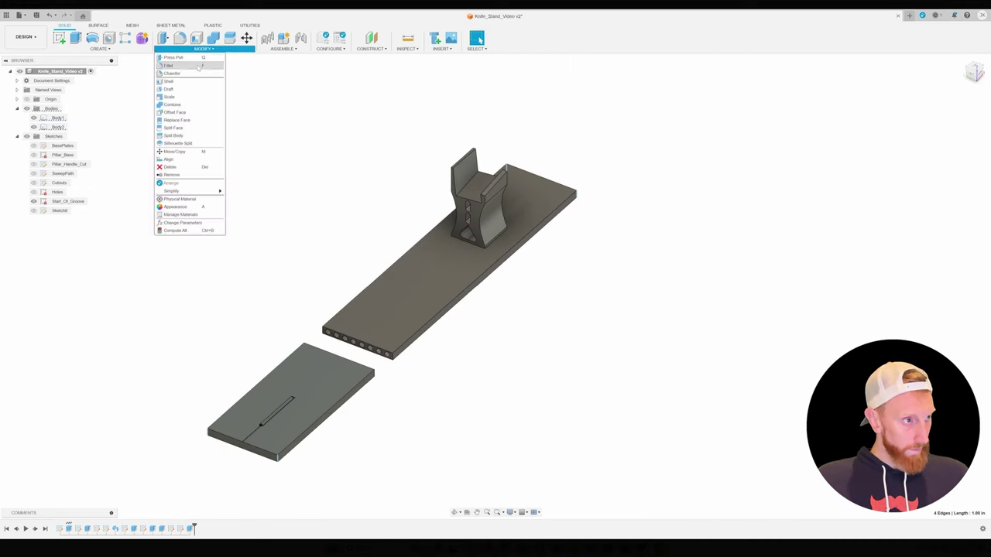
{"action": "left_click", "coordinate": [178, 75]}
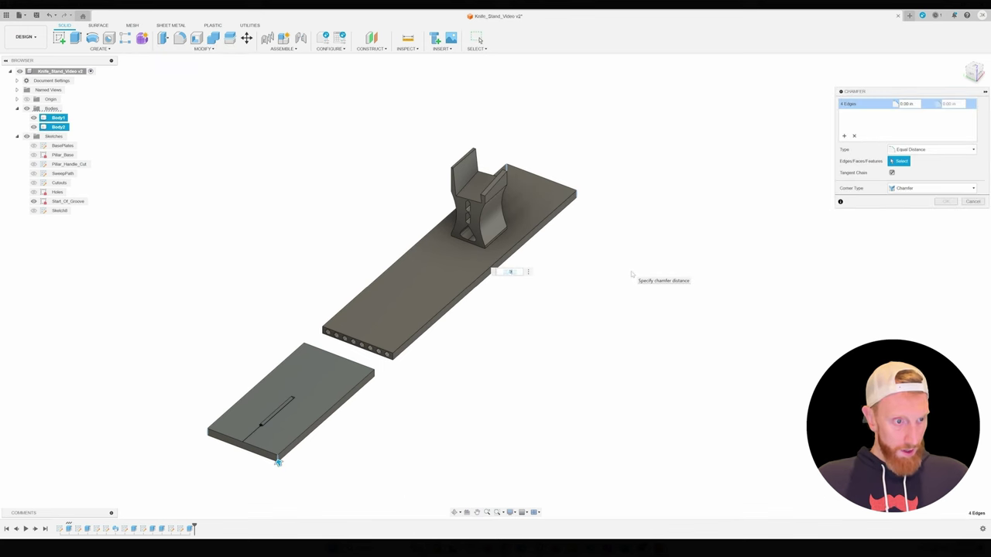
{"action": "type", "text": ".9"}
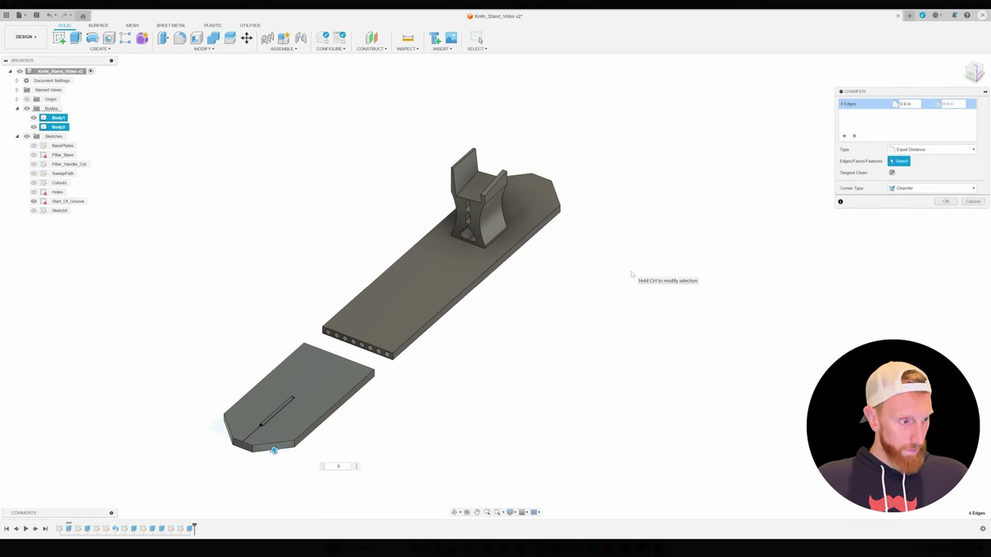
{"action": "key", "text": "Return"}
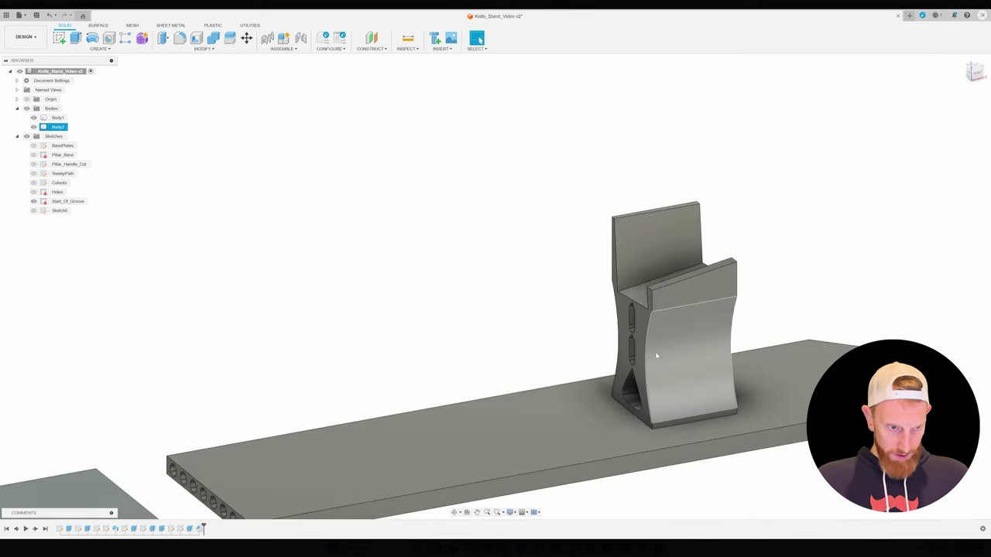
Chamfer the pillar's four curved edges by 0.1 in, then select the prong top edges
{"action": "left_click", "coordinate": [648, 349]}
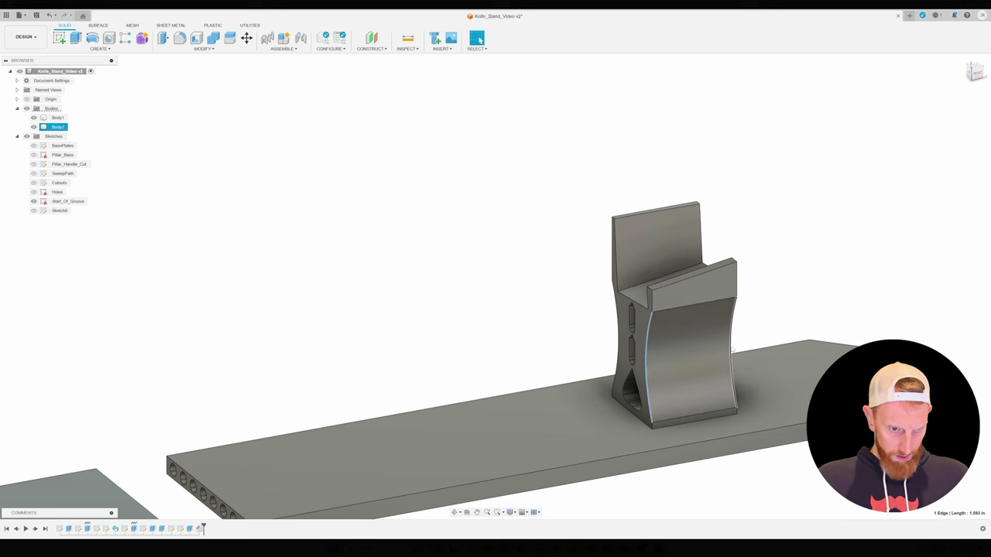
{"action": "mouse_move", "coordinate": [636, 385]}
{"action": "middle_mouse_down", "text": "shift"}
{"action": "mouse_move", "coordinate": [663, 370]}
{"action": "mouse_move", "coordinate": [638, 397]}
{"action": "mouse_move", "coordinate": [654, 389]}
{"action": "mouse_move", "coordinate": [631, 387]}
{"action": "middle_mouse_up", "text": "shift"}
{"action": "left_click", "coordinate": [588, 408], "text": "shift"}
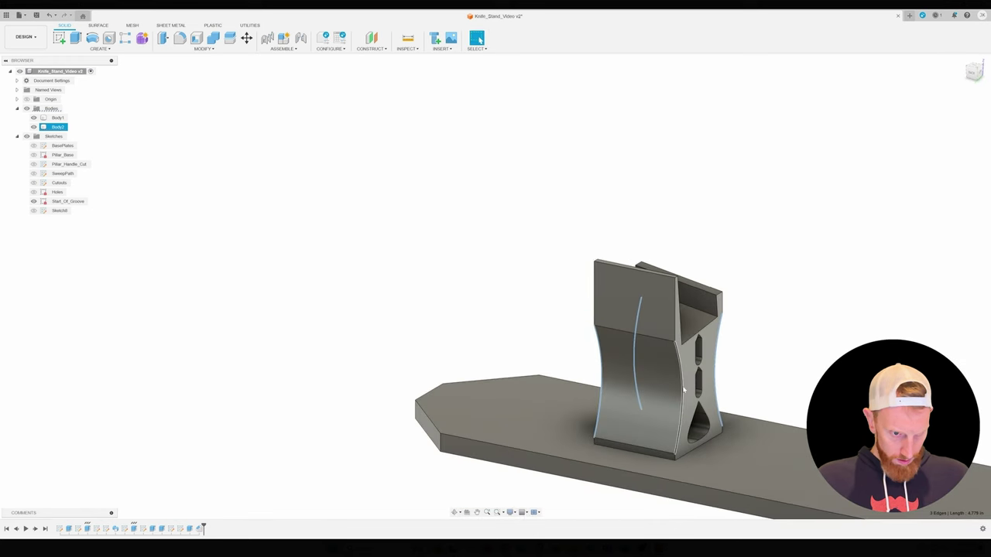
{"action": "left_click", "coordinate": [680, 387], "text": "shift"}
{"action": "left_click", "coordinate": [203, 48]}
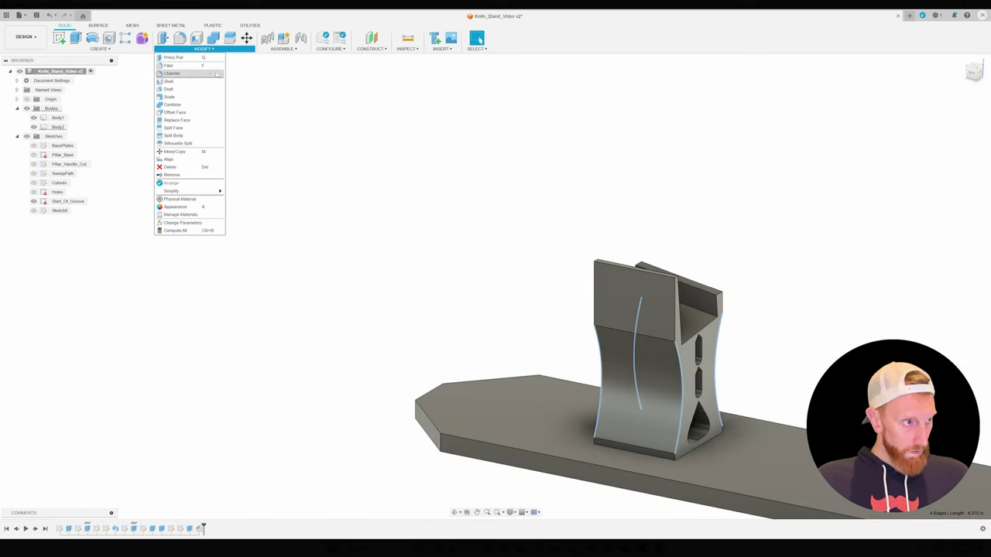
{"action": "left_click", "coordinate": [213, 75]}
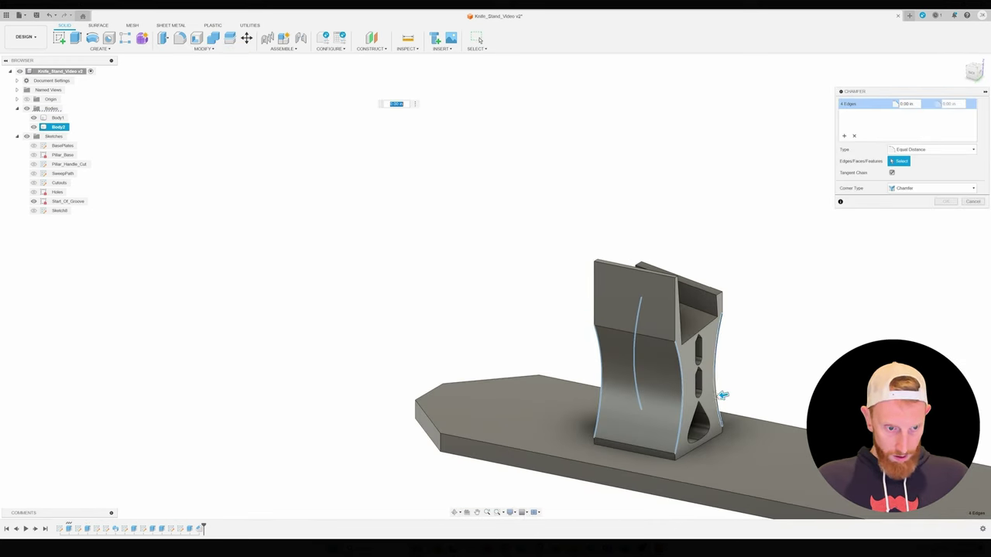
{"action": "type", "text": "0.1"}
{"action": "middle_click_drag", "start_coordinate": [765, 378], "coordinate": [976, 373], "text": "shift"}
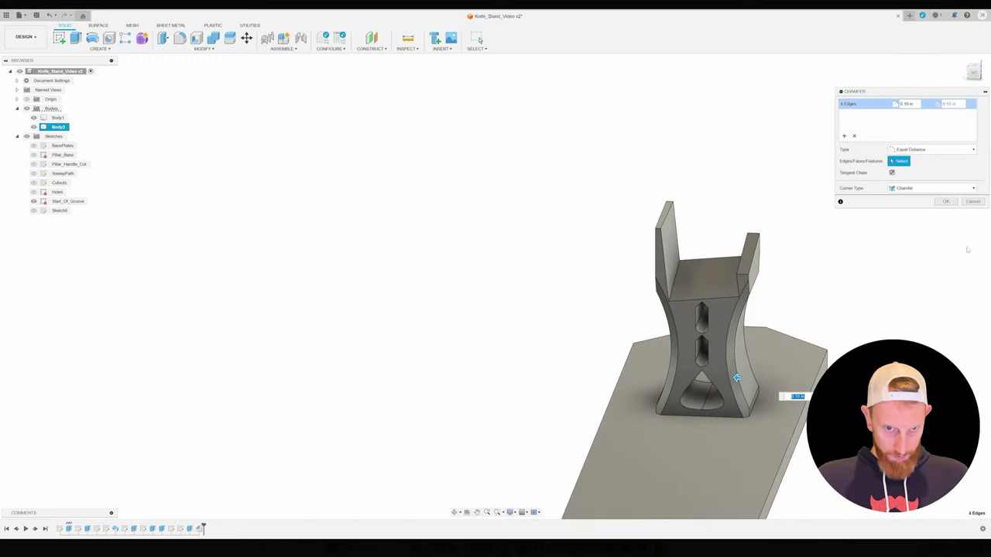
{"action": "left_click", "coordinate": [946, 201]}
{"action": "middle_click_drag", "start_coordinate": [884, 281], "coordinate": [839, 290], "text": "shift"}
{"action": "left_click", "coordinate": [713, 266]}
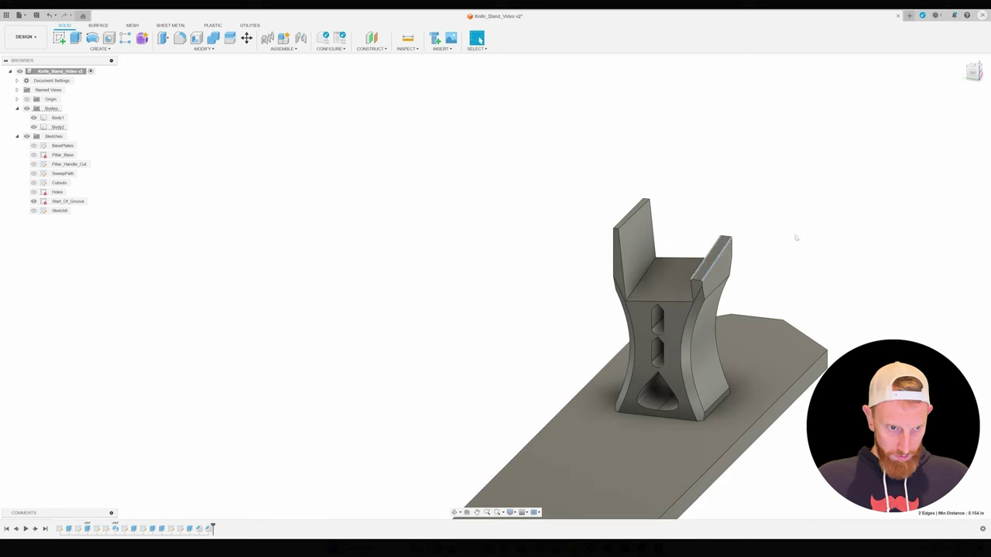
Fillet the top edges of the pillar's two prongs
{"action": "key", "text": "f"}
{"action": "scroll", "coordinate": [722, 256], "scroll_direction": "up", "scroll_amount": 5}
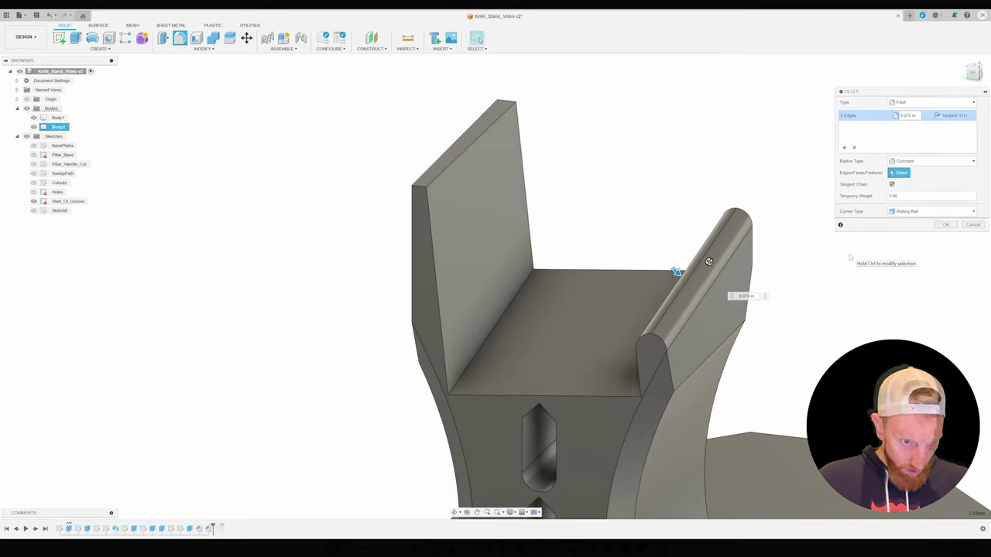
{"action": "key", "text": "Return"}
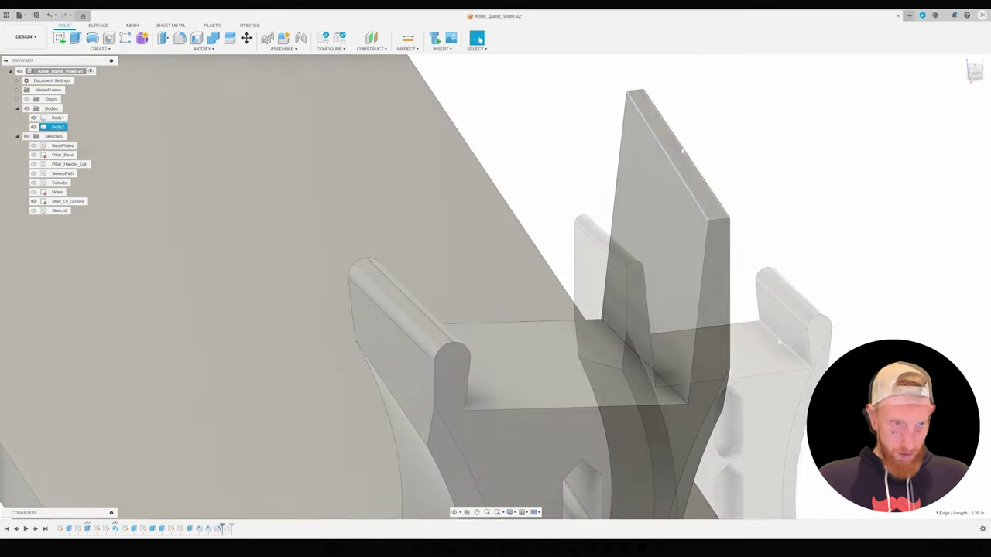
{"action": "scroll", "coordinate": [683, 151], "scroll_direction": "down", "scroll_amount": 5}
Fillet the knife channel's inner floor edges by 0.05 in
{"action": "middle_click_drag", "start_coordinate": [658, 232], "coordinate": [754, 344], "text": "shift"}
{"action": "key", "text": "f"}
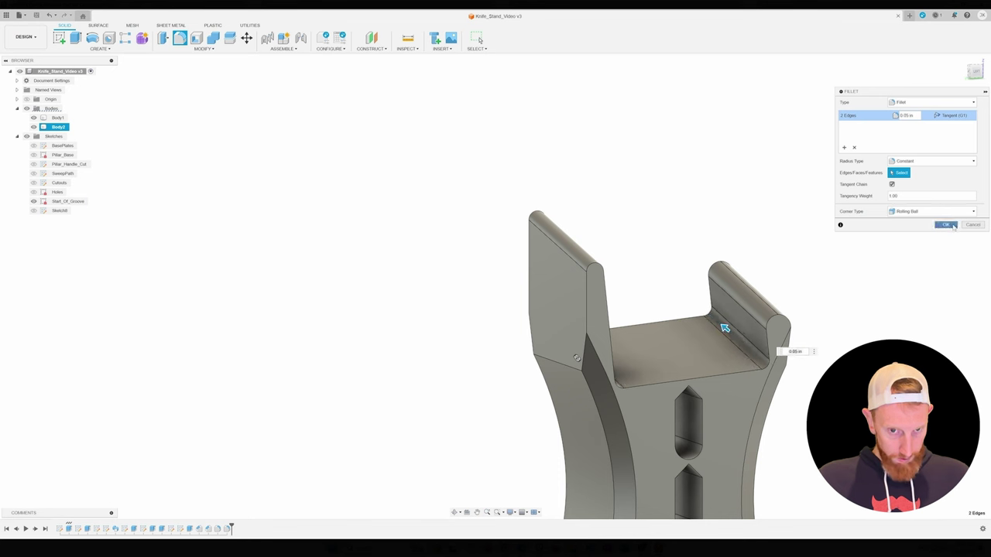
{"action": "middle_click_drag", "start_coordinate": [725, 328], "coordinate": [759, 309], "text": "shift"}
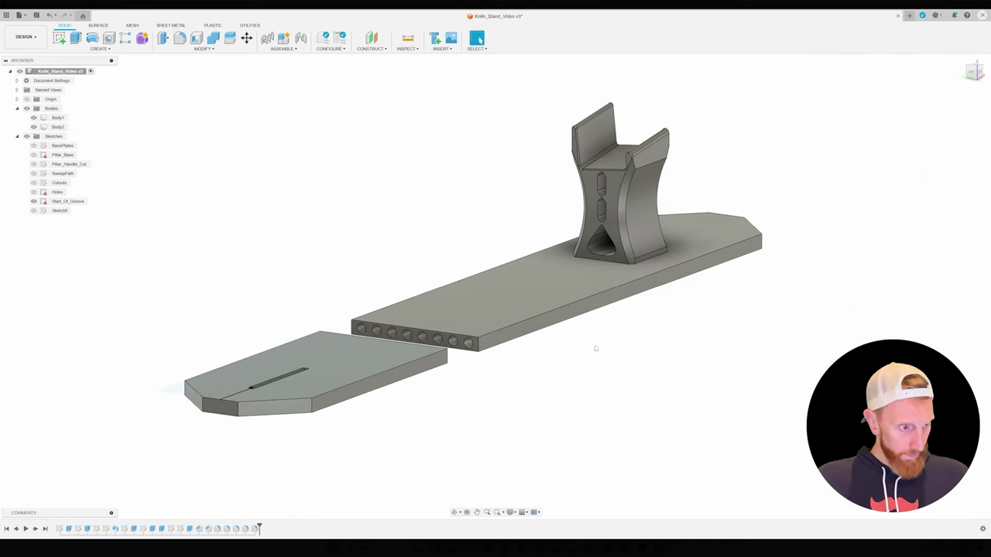
{"action": "mouse_move", "coordinate": [593, 345]}
{"action": "middle_mouse_down"}
{"action": "mouse_move", "coordinate": [599, 416]}
{"action": "mouse_move", "coordinate": [624, 392]}
{"action": "middle_mouse_up"}
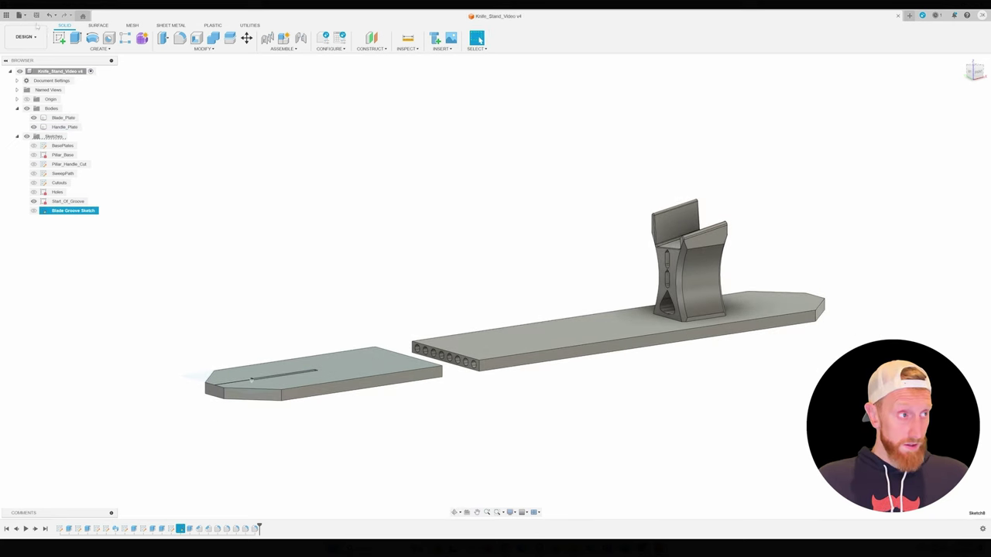
Export the design with STEP Files (*.stp *.step) as the file type
{"action": "left_click", "coordinate": [25, 16]}
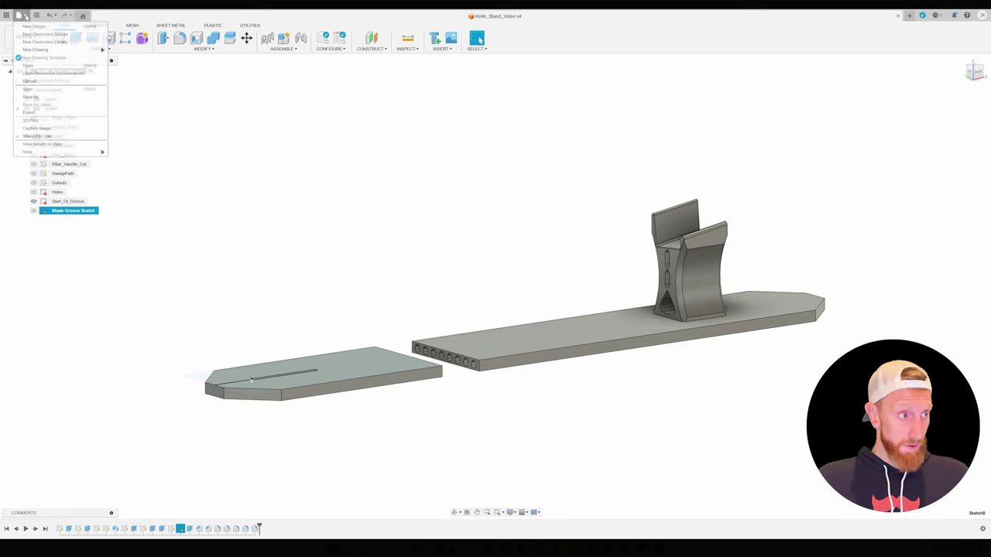
{"action": "left_click", "coordinate": [45, 114]}
{"action": "scroll", "coordinate": [436, 190], "scroll_direction": "down", "scroll_amount": 2}
{"action": "left_click", "coordinate": [426, 196]}
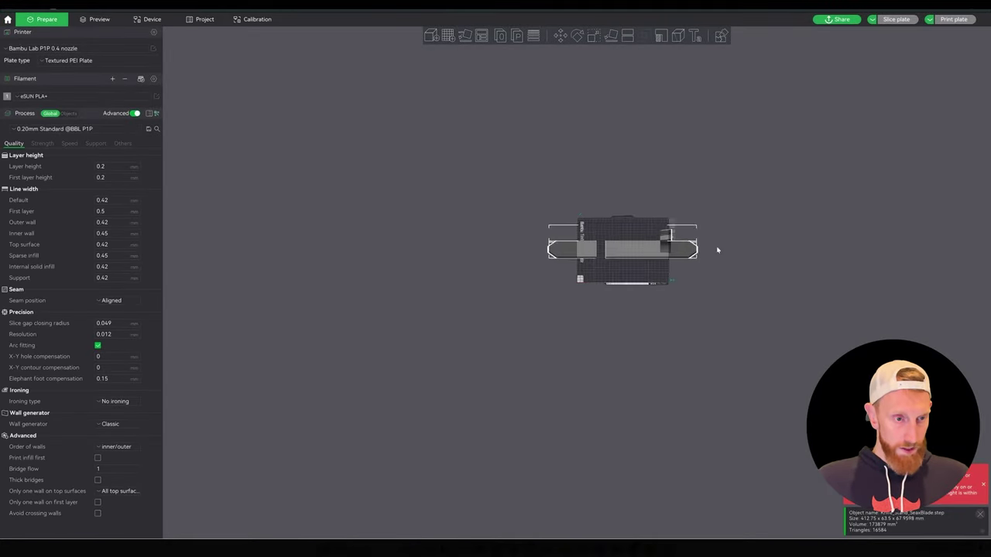
Move the imported knife stand and its long base part onto the build plate
{"action": "left_click_drag", "start_coordinate": [528, 362], "coordinate": [640, 328]}
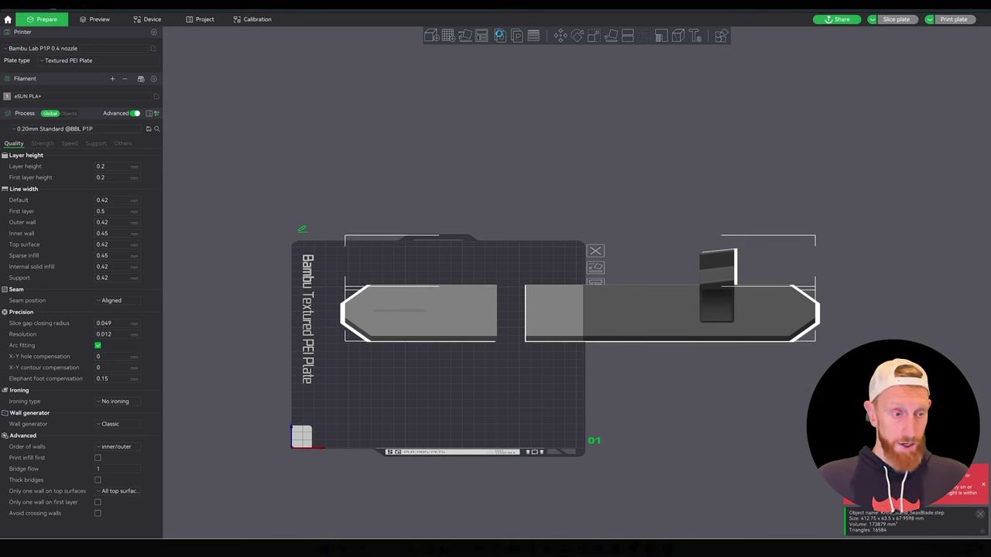
{"action": "key", "text": "ctrl+a"}
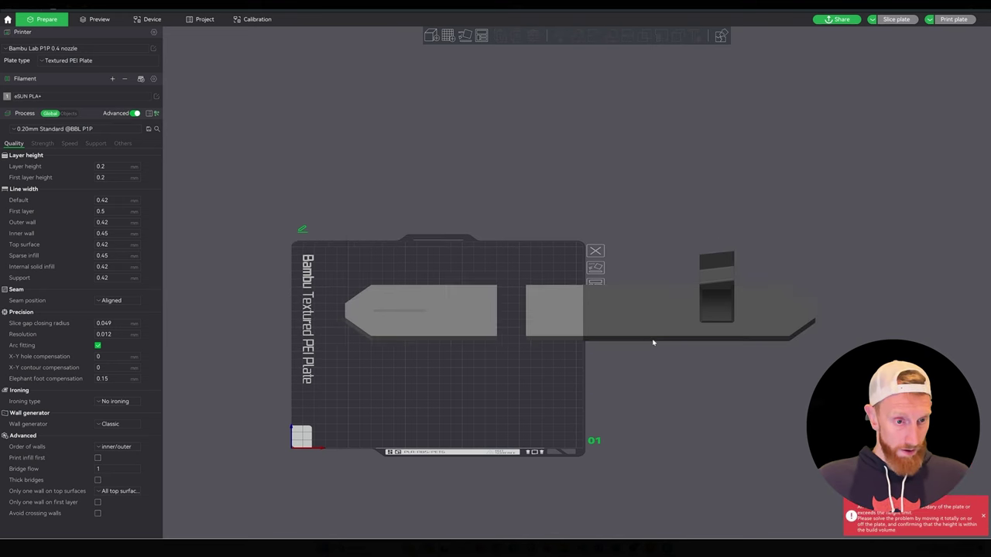
{"action": "left_click", "coordinate": [650, 294]}
{"action": "left_click_drag", "start_coordinate": [650, 295], "coordinate": [434, 255]}
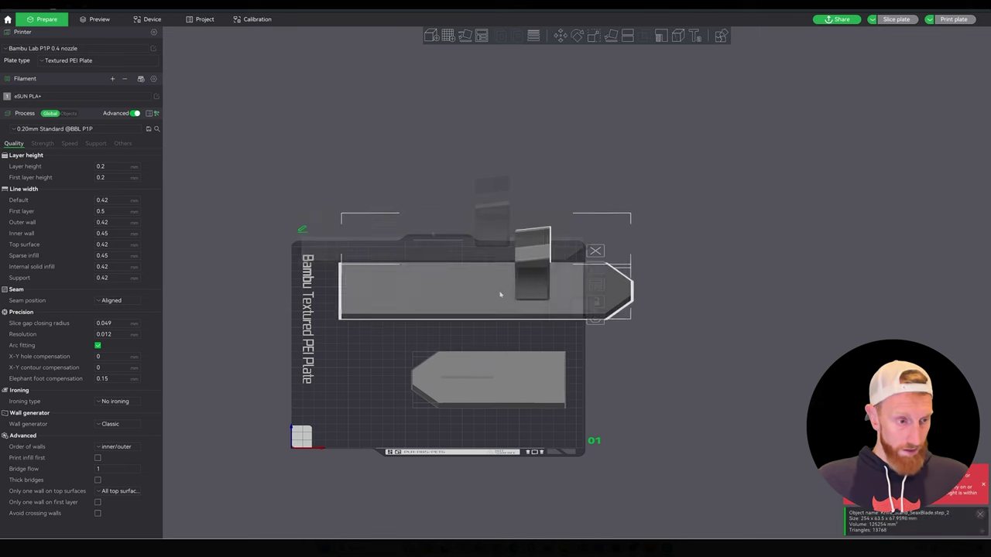
Arrange the smaller grooved plate and bring up the send-print-job dialog (2h58m, 101.97 g)
{"action": "left_click", "coordinate": [476, 371]}
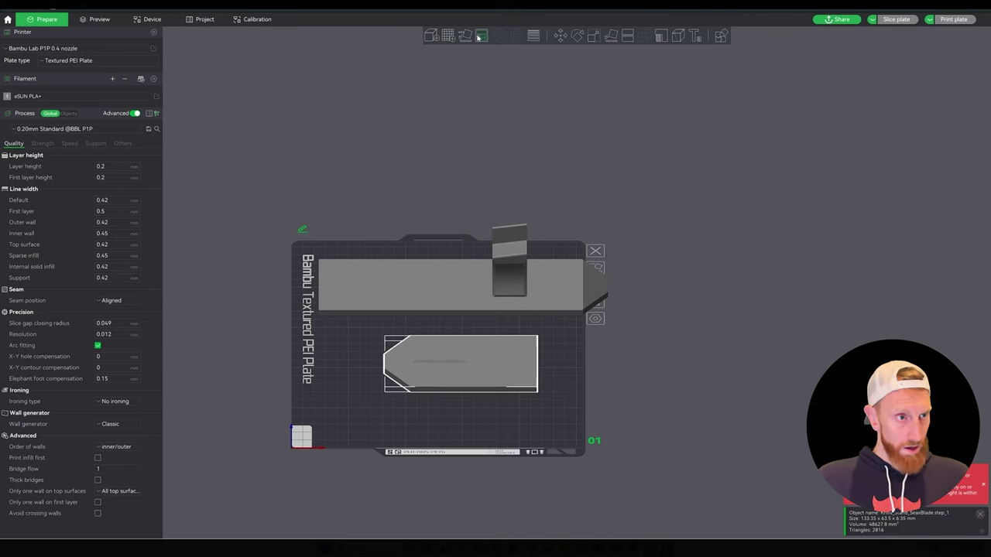
{"action": "right_click", "coordinate": [478, 36]}
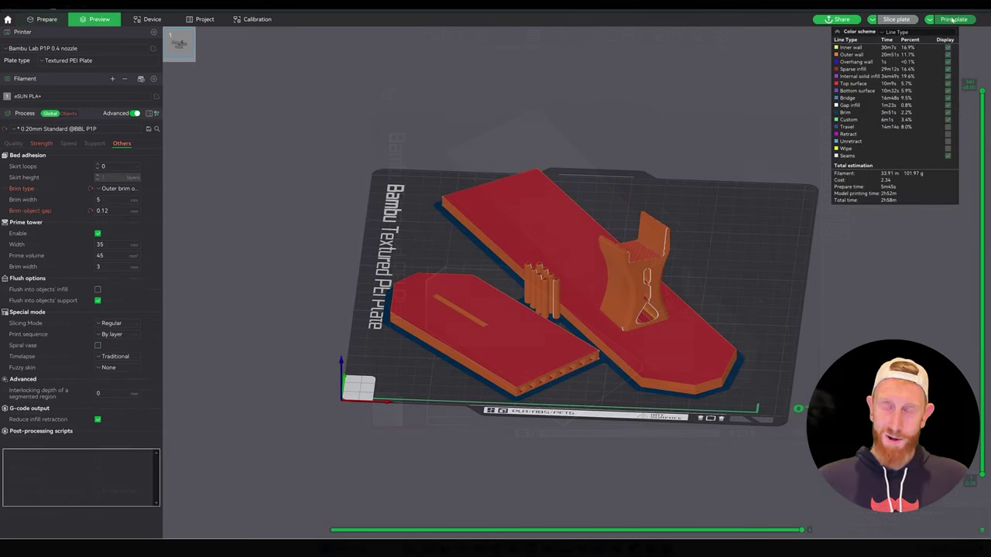
{"action": "left_click", "coordinate": [953, 20]}
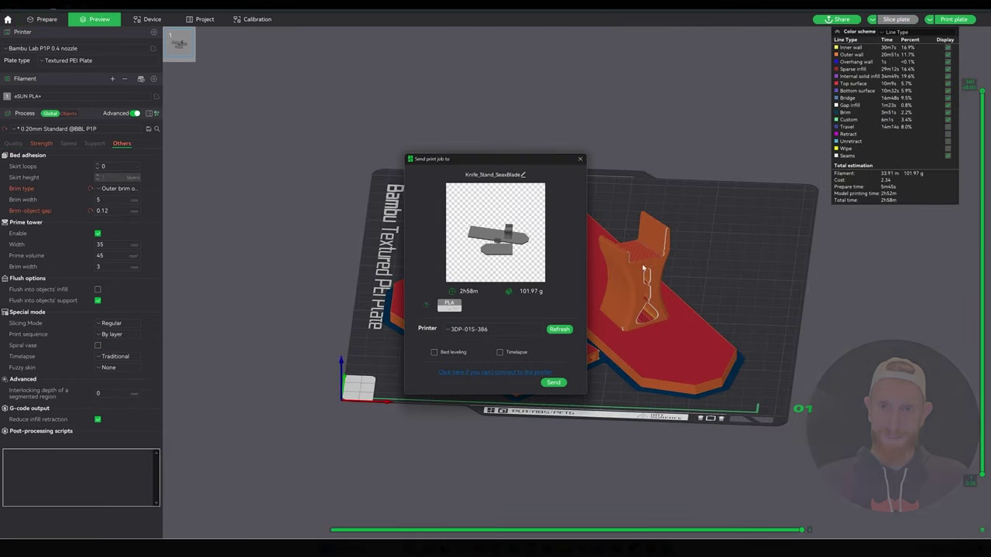